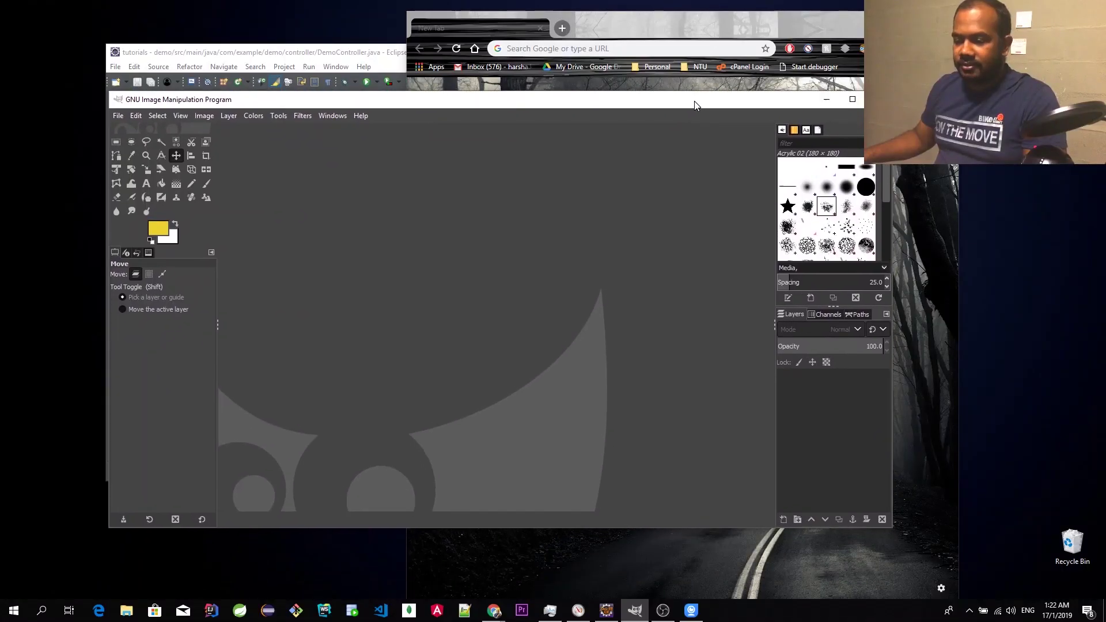
Step: Switch to the browser, search Google for "gimp" and maximize the browser window
{"action": "left_click_drag", "start_coordinate": [695, 105], "coordinate": [690, 138]}
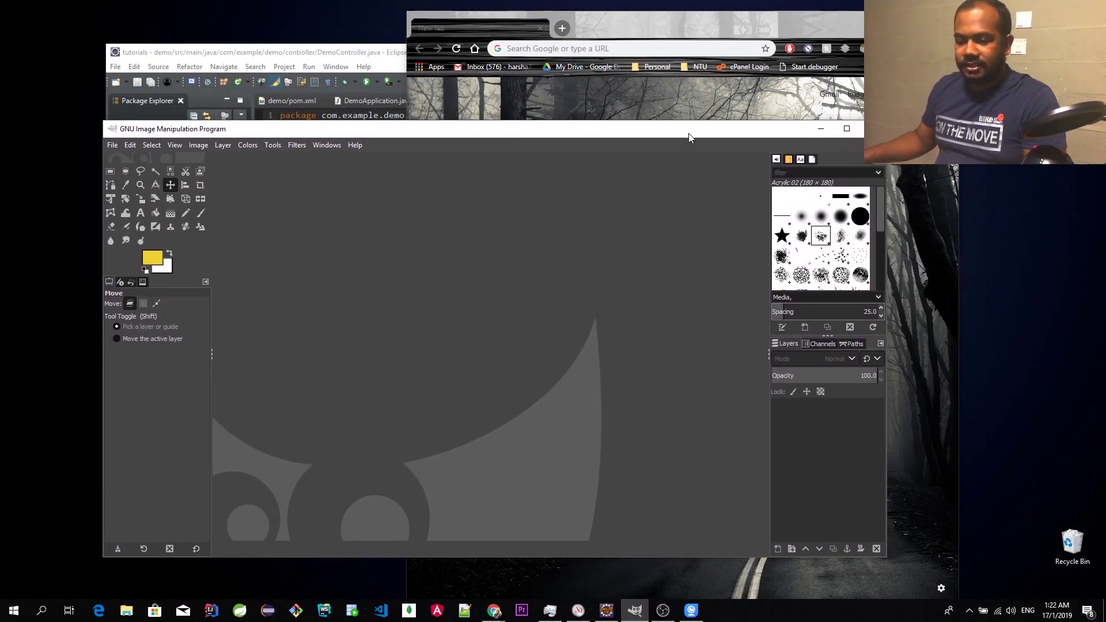
{"action": "left_click", "coordinate": [547, 47]}
{"action": "type", "text": "gimp"}
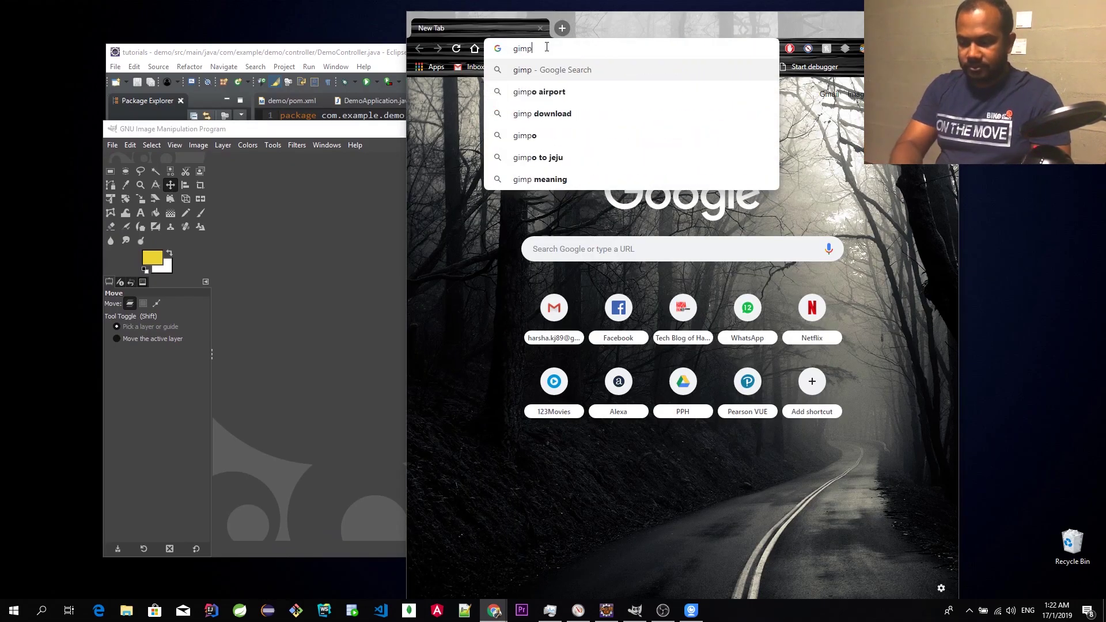
{"action": "key", "text": "Return"}
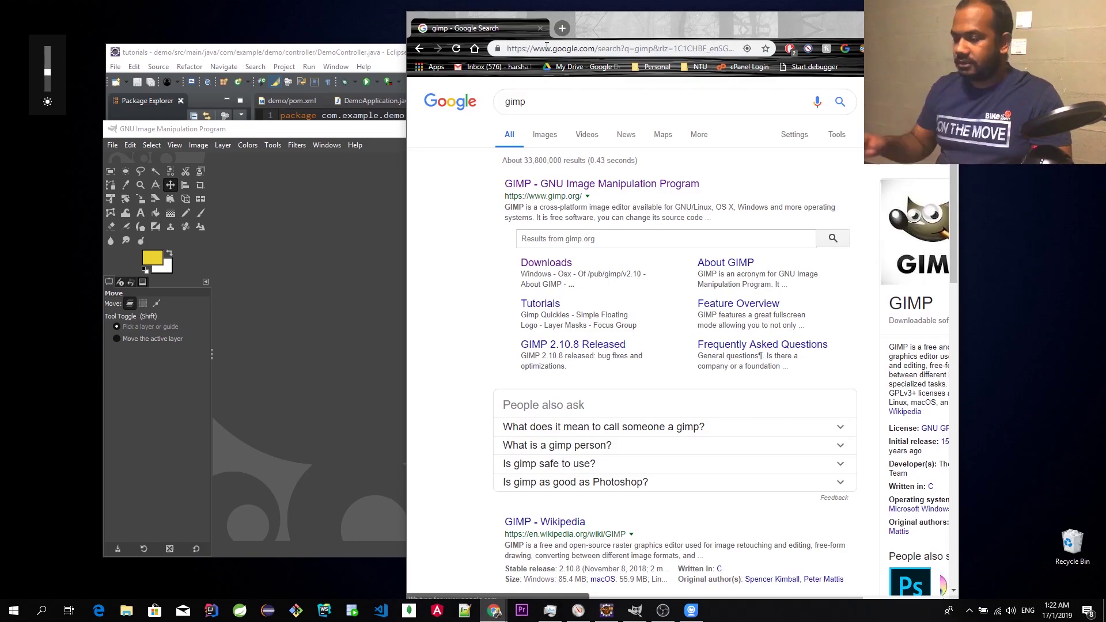
{"action": "key", "text": "super+Up"}
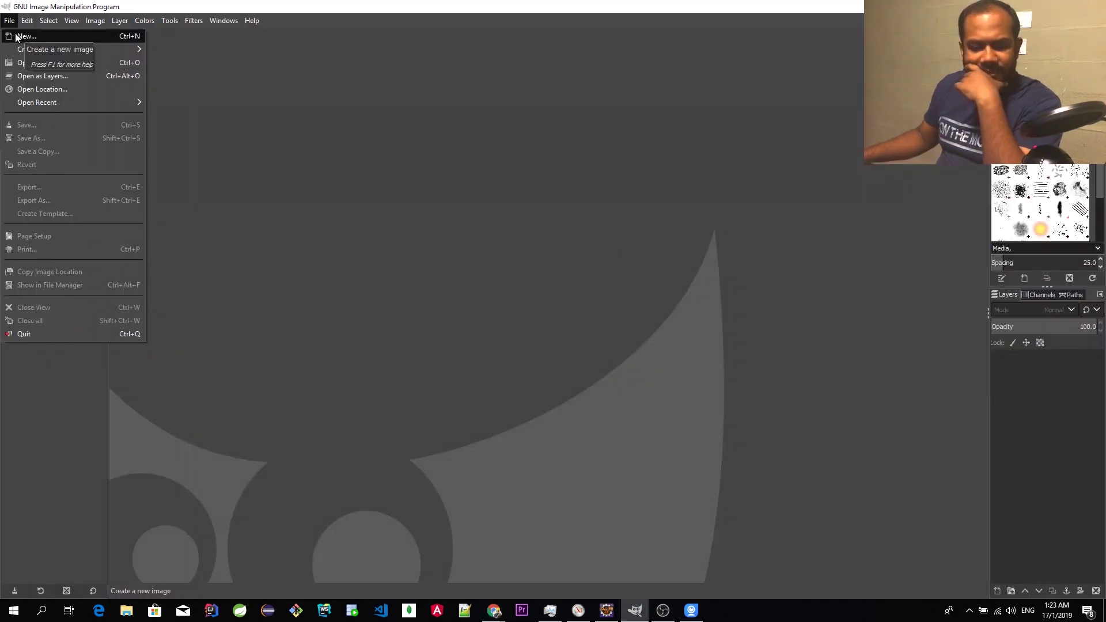
Step: Create a new blank image of 1920 × 1080 px in GIMP
{"action": "key", "text": "Escape"}
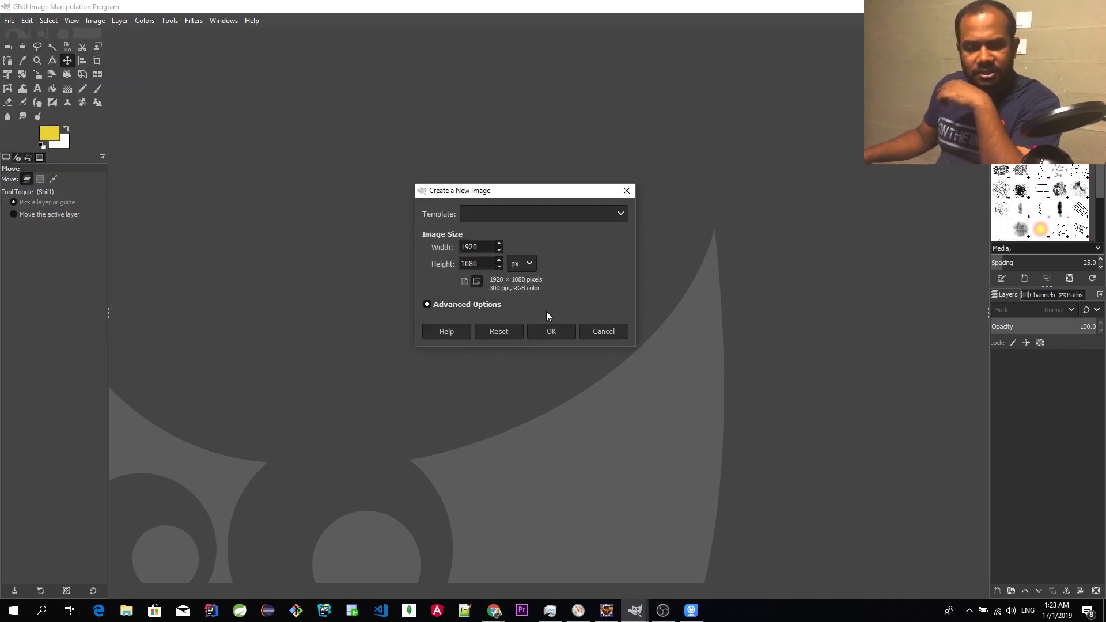
{"action": "left_click", "coordinate": [550, 332]}
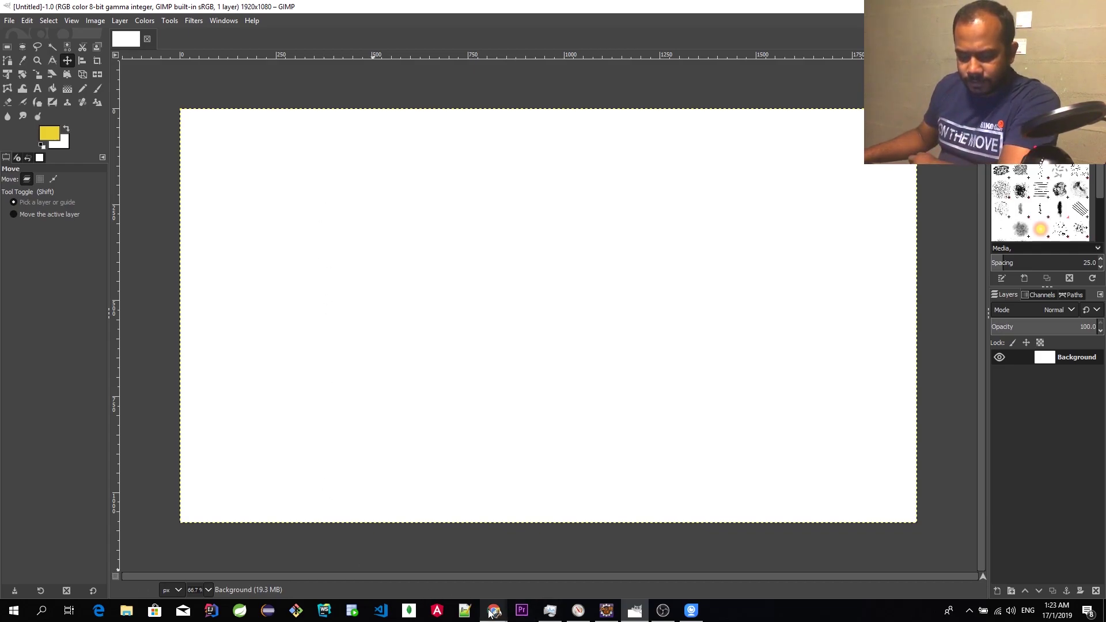
{"action": "left_click", "coordinate": [131, 615]}
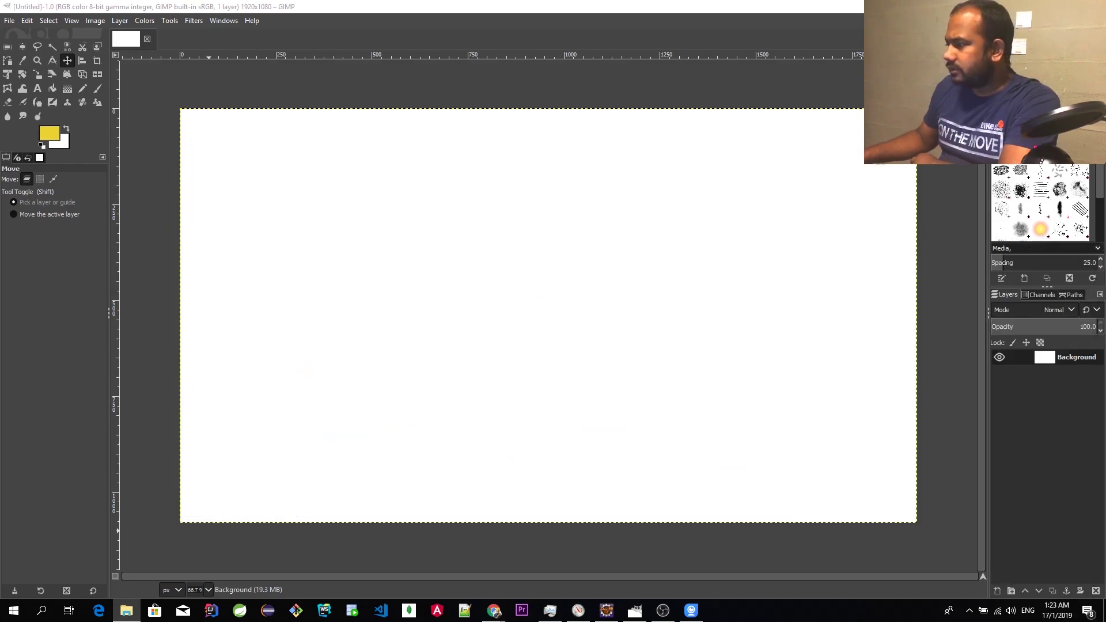
{"action": "key", "text": "Return"}
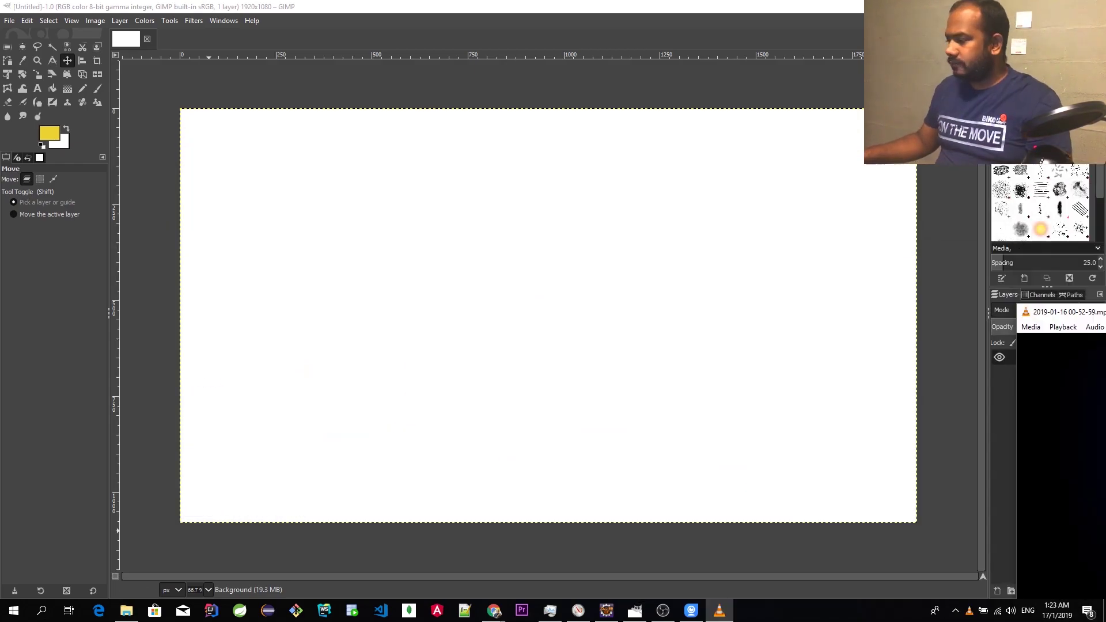
{"action": "left_click_drag", "start_coordinate": [220, 457], "coordinate": [684, 457]}
{"action": "key", "text": "ctrl+q"}
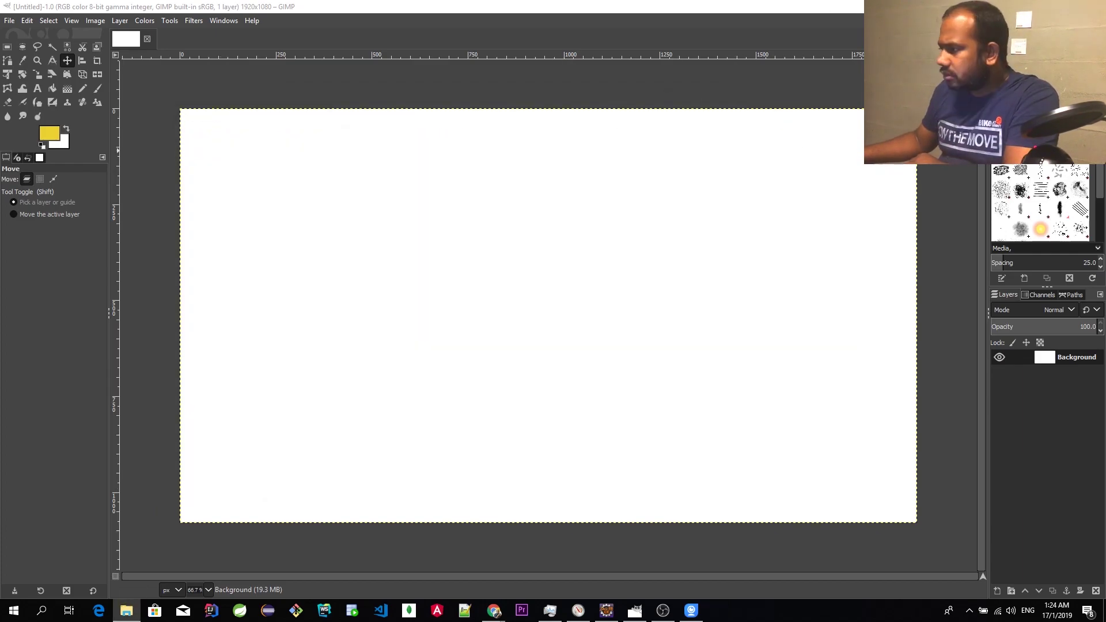
{"action": "key", "text": "Return"}
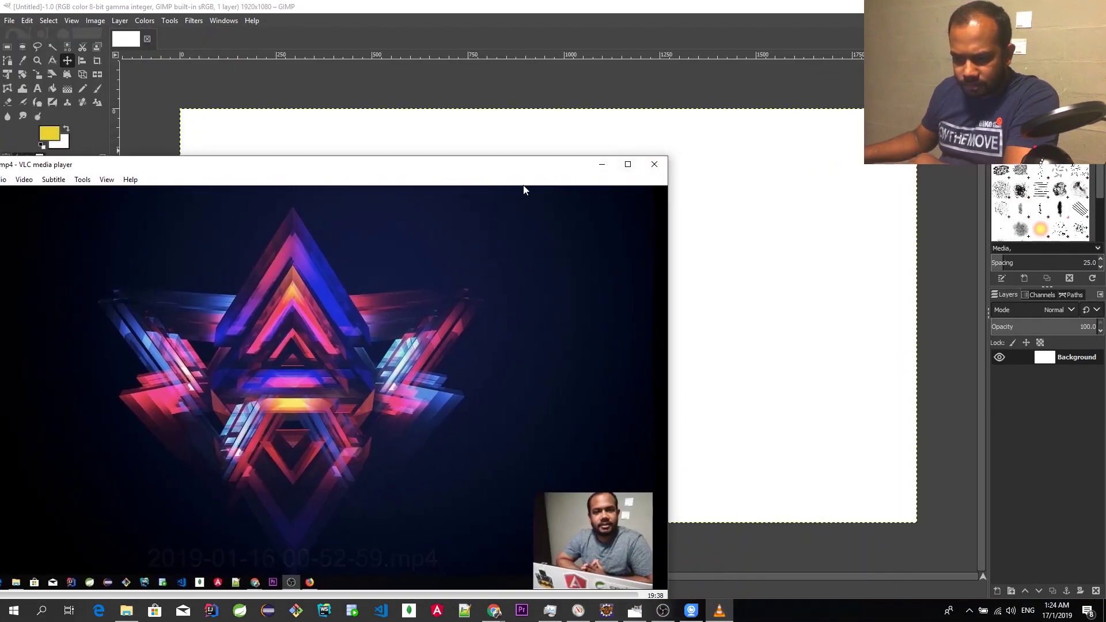
{"action": "left_click_drag", "start_coordinate": [521, 169], "coordinate": [657, 124]}
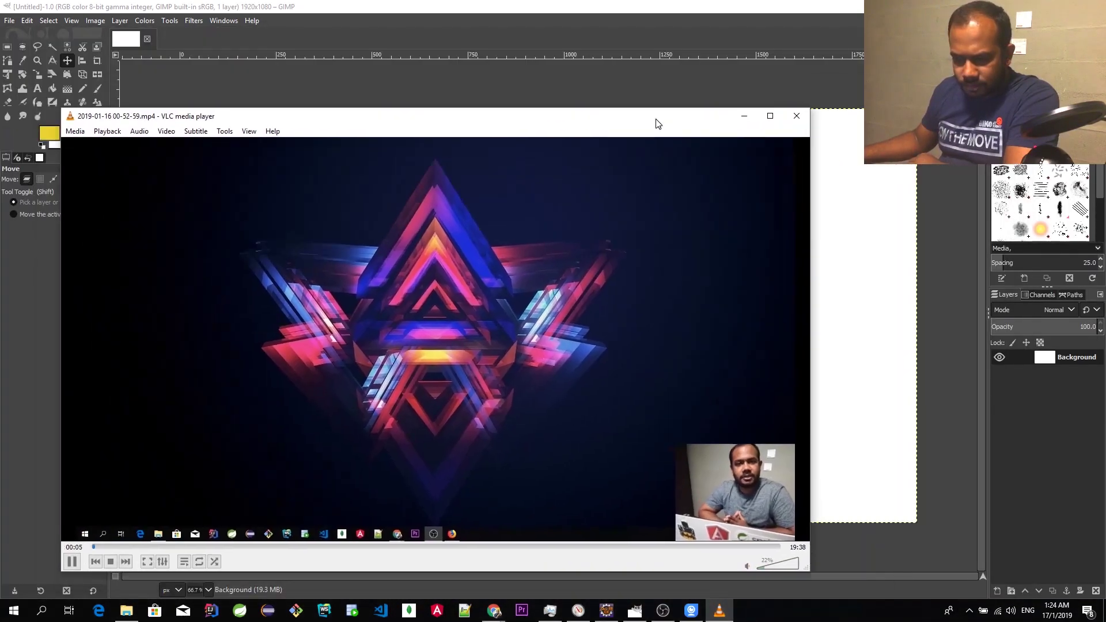
Step: Skip ahead in the recording to 01:28, pause it and inspect the Spring Initializr frame in an enlarged window
{"action": "left_click", "coordinate": [205, 486]}
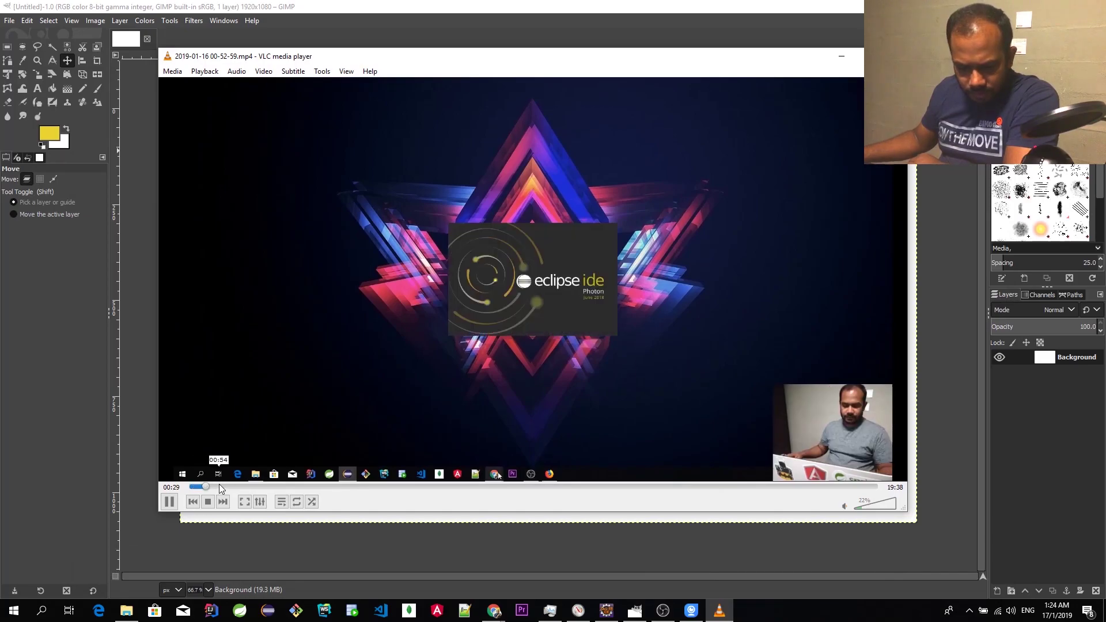
{"action": "left_click", "coordinate": [239, 487]}
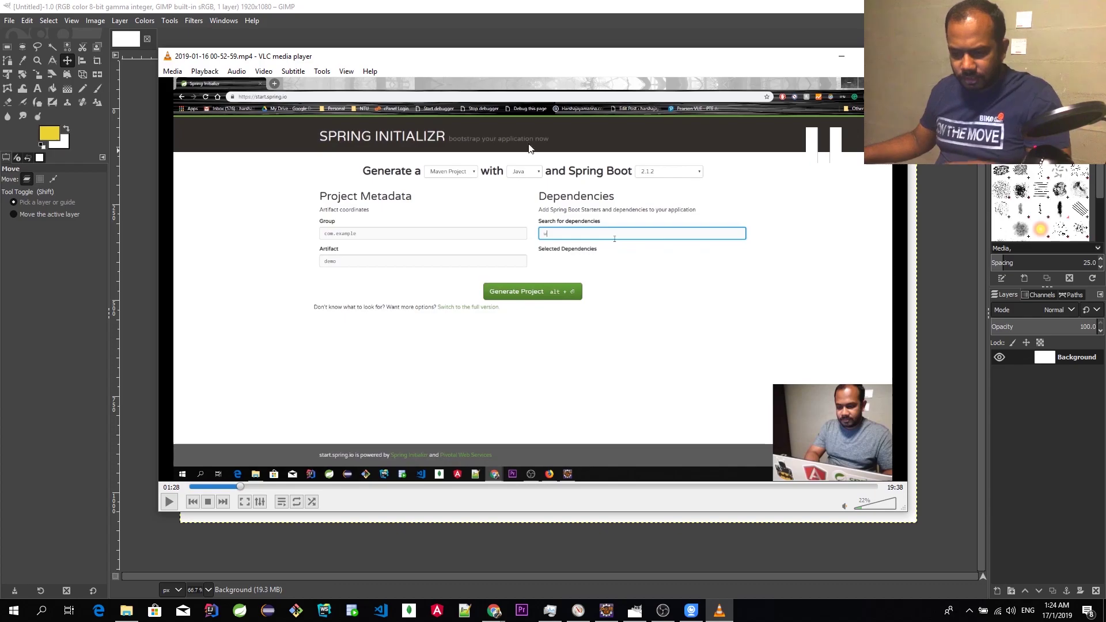
{"action": "key", "text": "space"}
{"action": "left_click", "coordinate": [868, 56]}
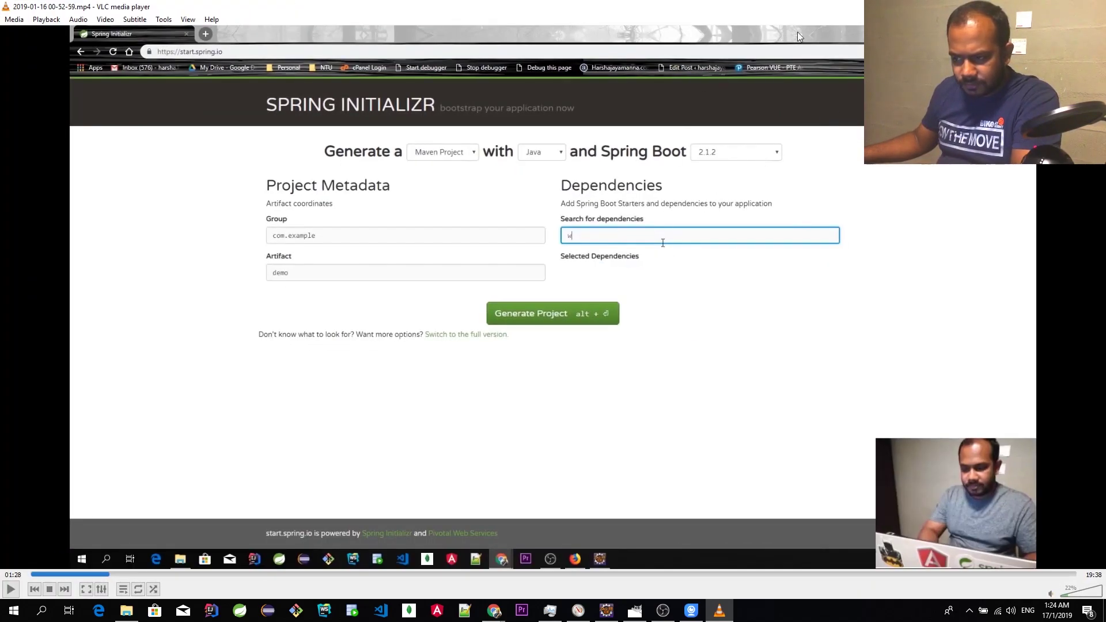
{"action": "left_click", "coordinate": [1066, 6]}
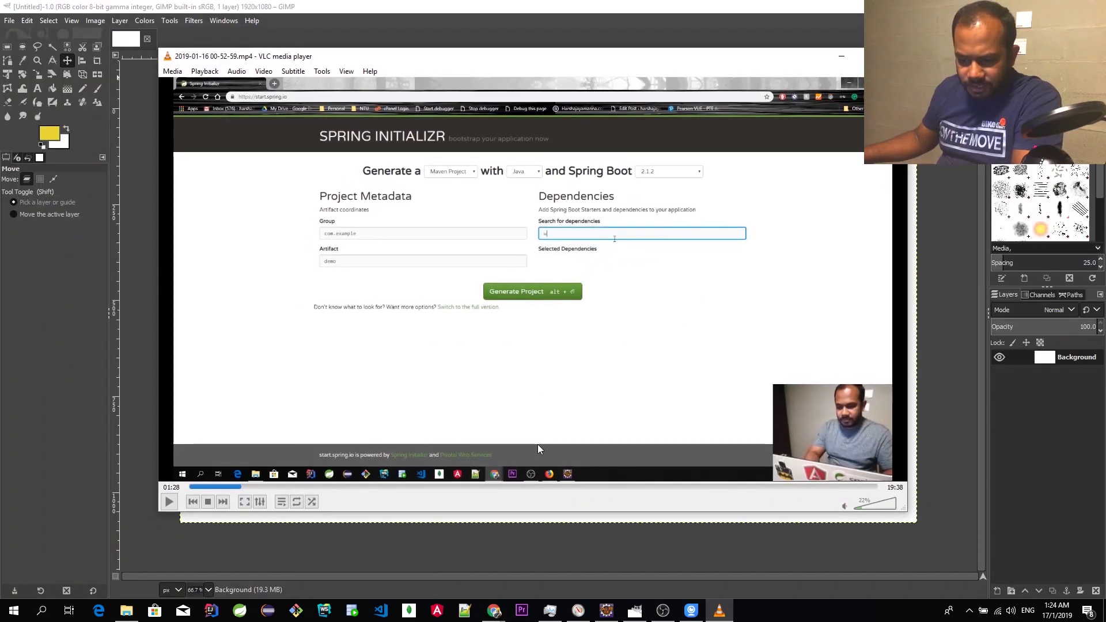
Step: Go to 05:01 in the recording, enlarge the player, and capture and save the Java Build Path frame with Snipping Tool
{"action": "left_click_drag", "start_coordinate": [292, 484], "coordinate": [364, 485]}
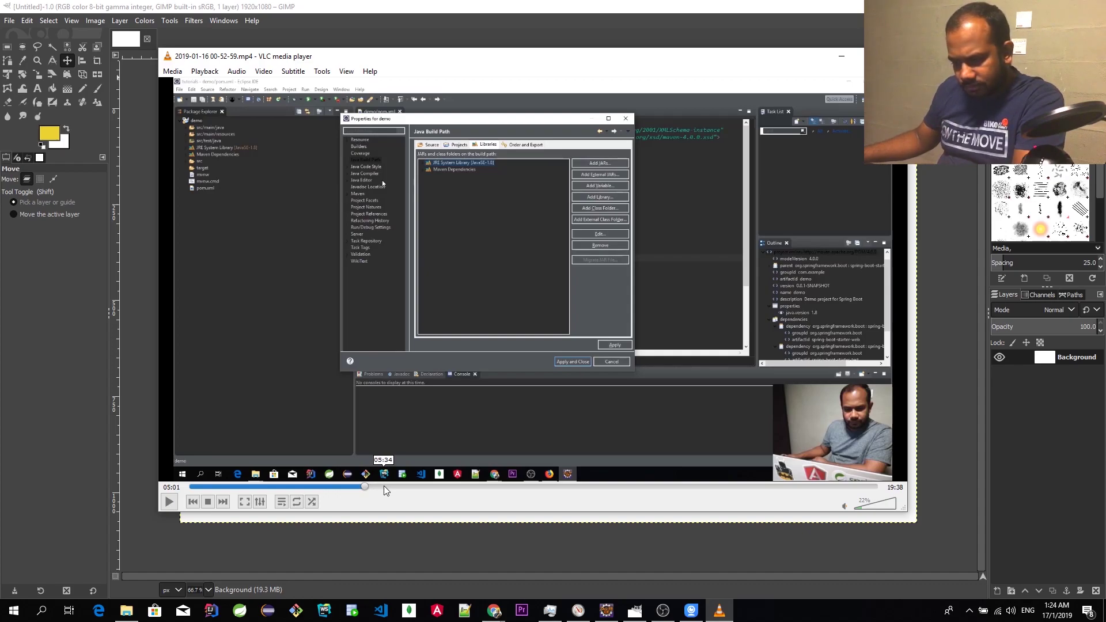
{"action": "double_click", "coordinate": [506, 57]}
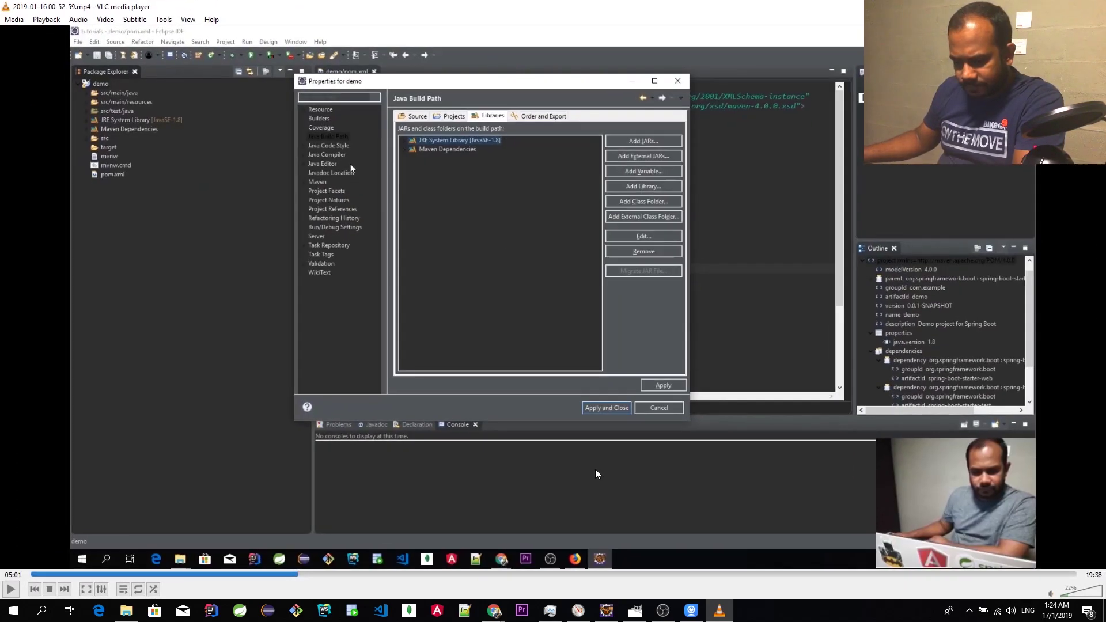
{"action": "left_click", "coordinate": [487, 140]}
{"action": "key", "text": "ctrl+s"}
{"action": "key", "text": "Return"}
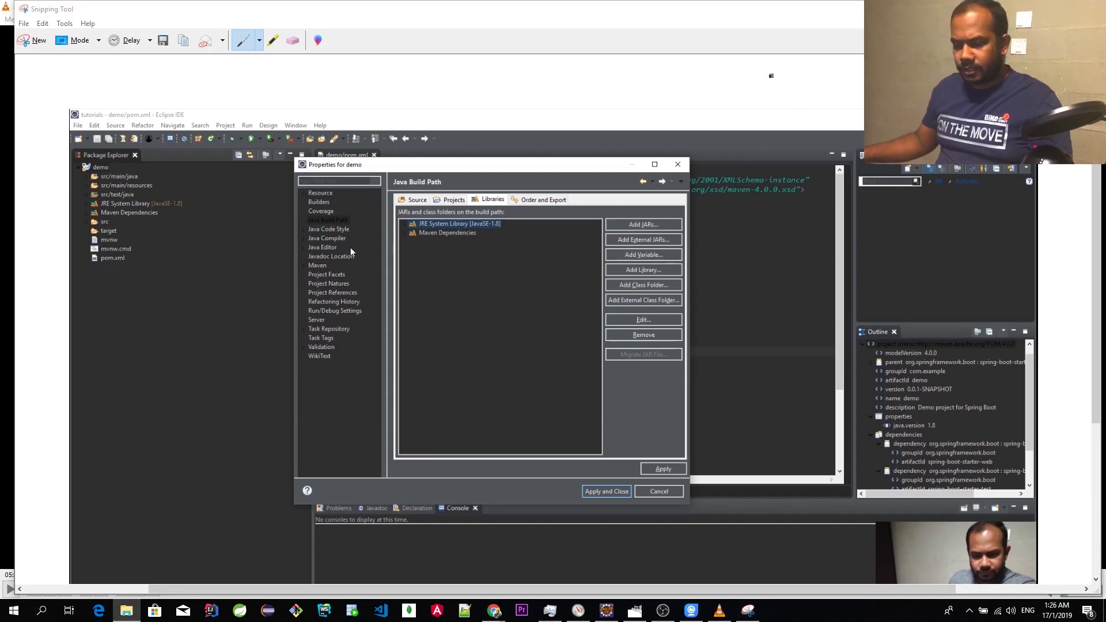
{"action": "left_click_drag", "start_coordinate": [704, 11], "coordinate": [635, 87]}
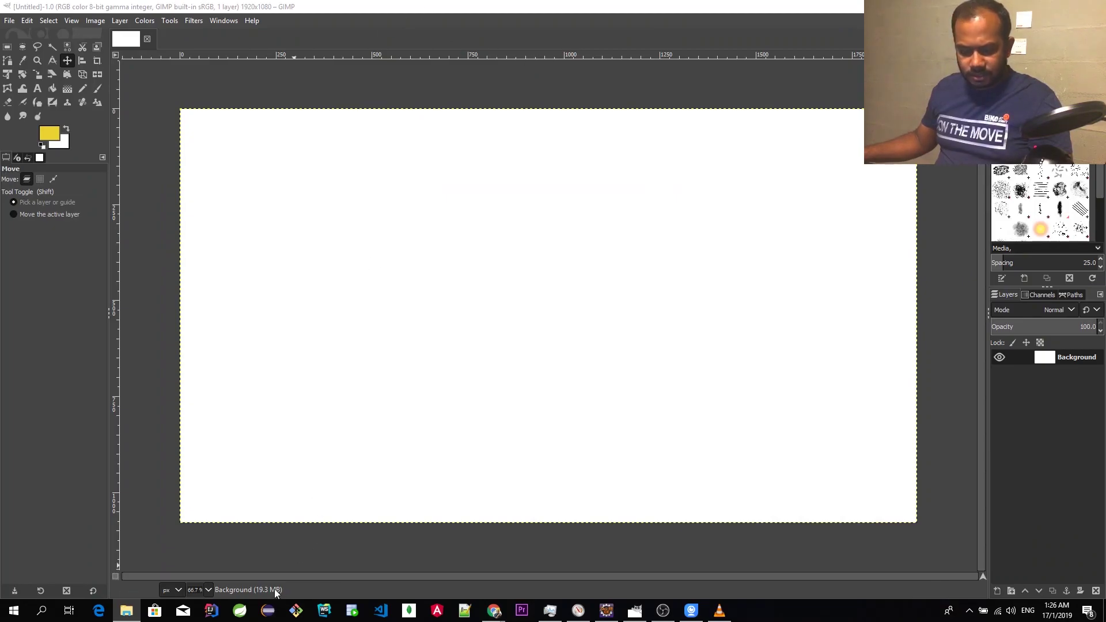
Step: Search for "spring initializr" in a new browser tab and open the start.spring.io page from the results
{"action": "mouse_move", "coordinate": [494, 609]}
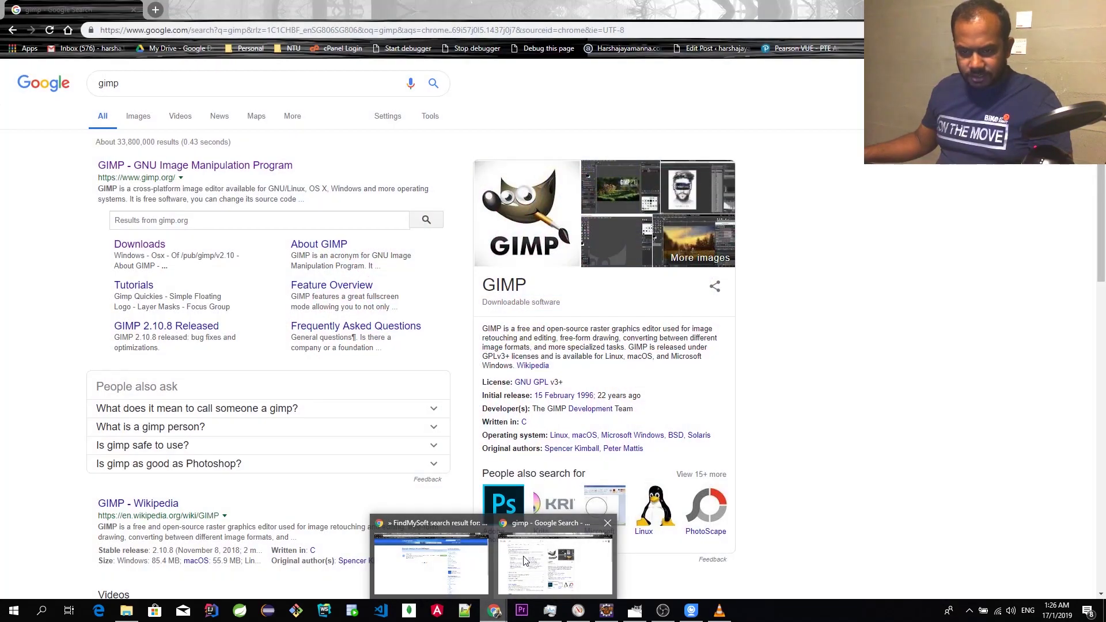
{"action": "left_click", "coordinate": [524, 561]}
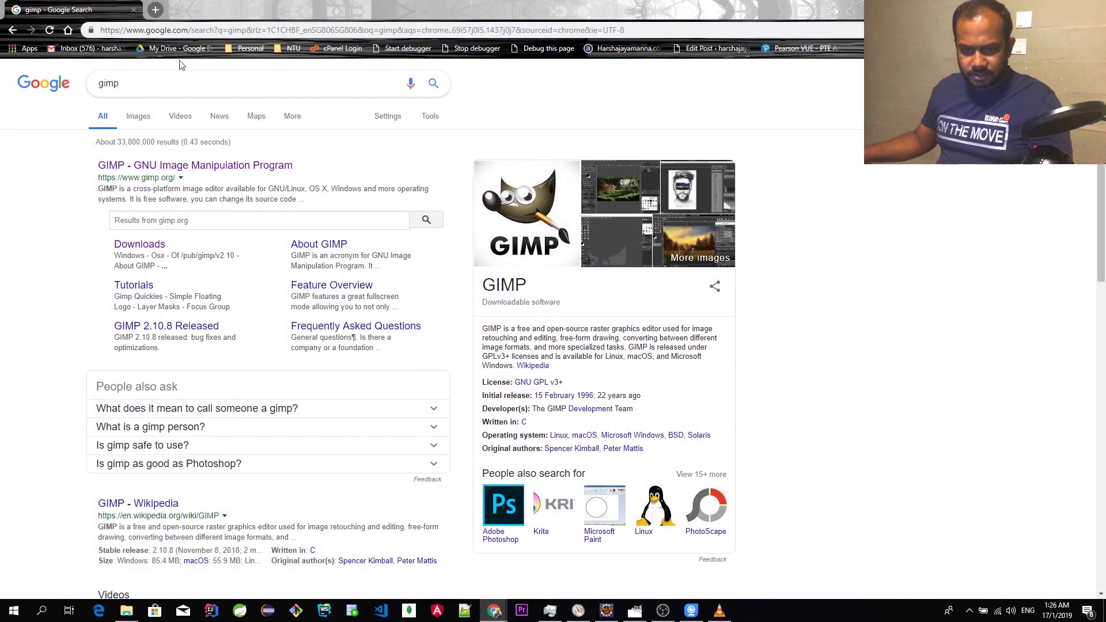
{"action": "left_click", "coordinate": [155, 10]}
{"action": "type", "text": "spring"}
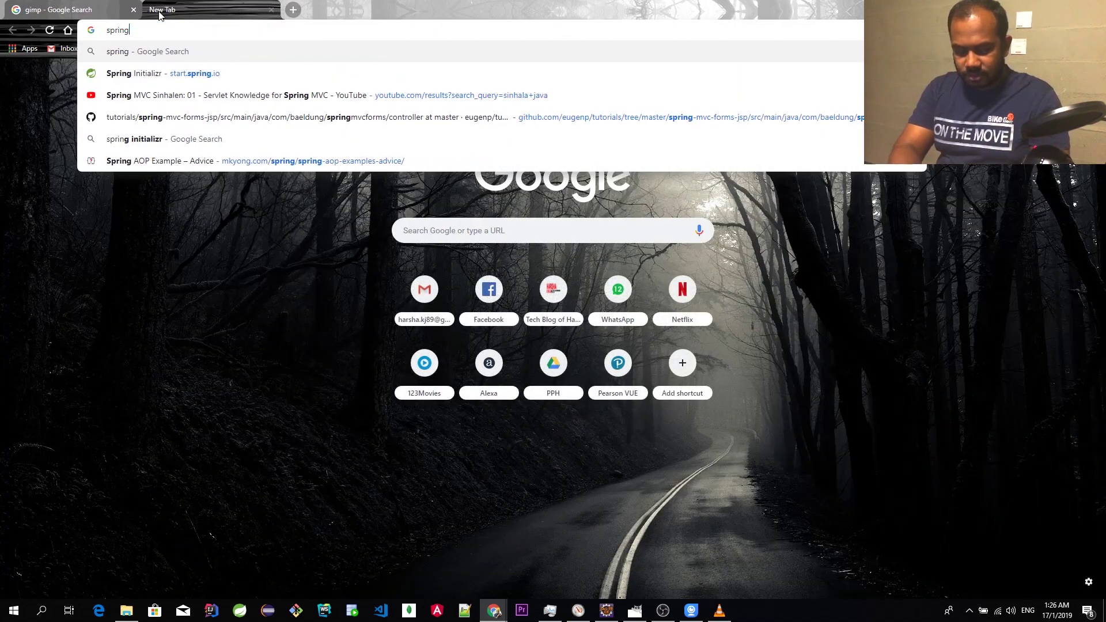
{"action": "type", "text": " initi"}
{"action": "key", "text": "Return"}
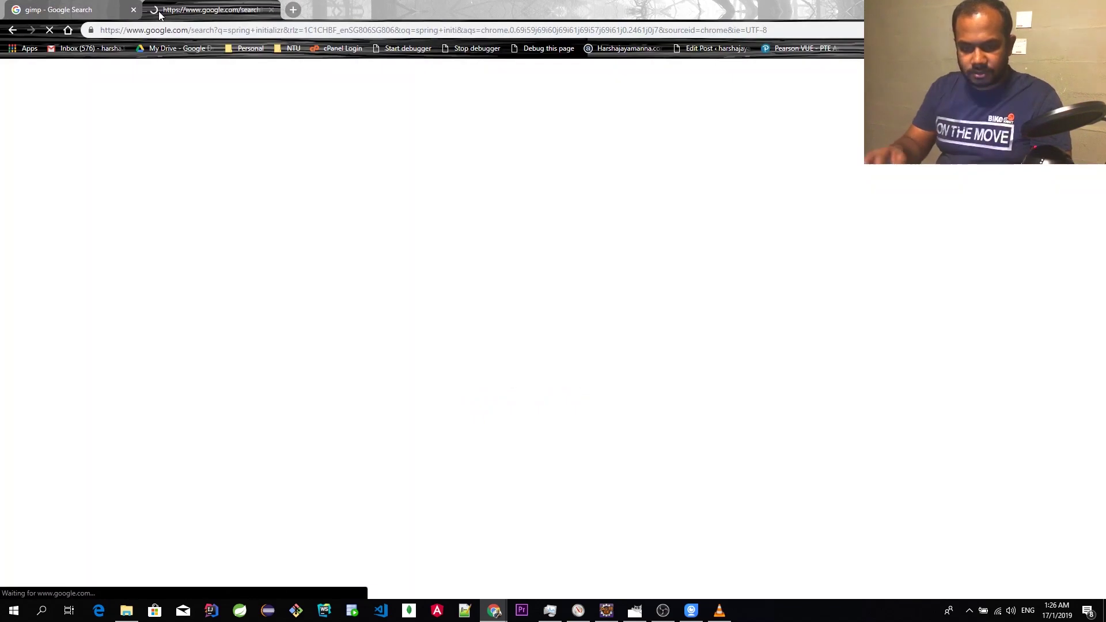
{"action": "left_click", "coordinate": [151, 170]}
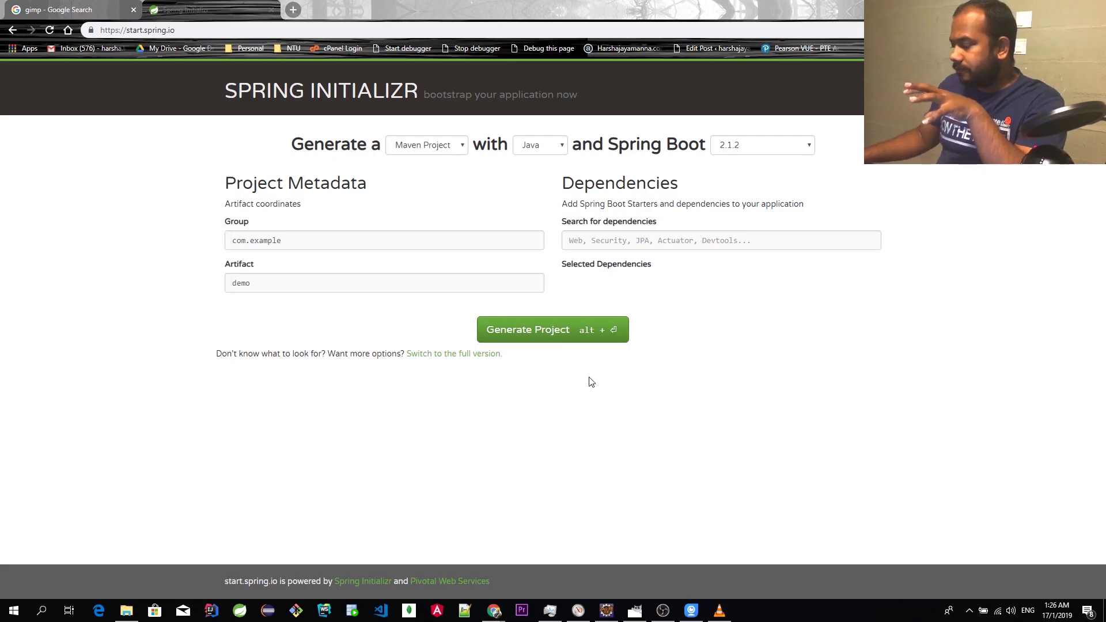
Step: Return to GIMP, add spring_intializer2.JPG as a new layer and move it up and left to the canvas's top edge
{"action": "mouse_move", "coordinate": [634, 610]}
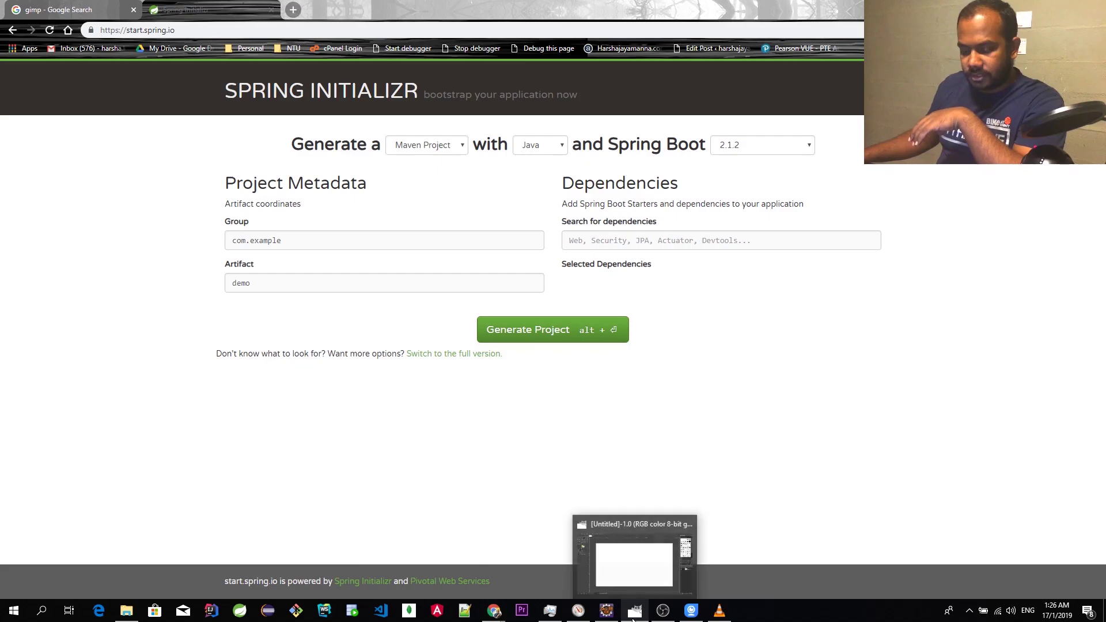
{"action": "left_click", "coordinate": [637, 554]}
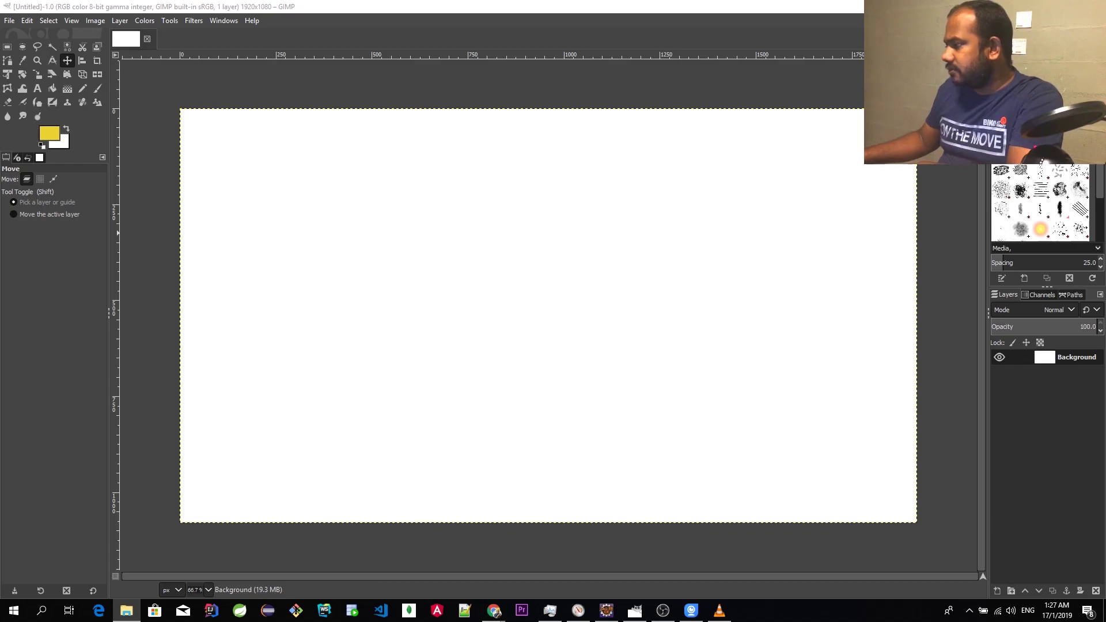
{"action": "left_click_drag", "start_coordinate": [672, 266], "coordinate": [644, 269]}
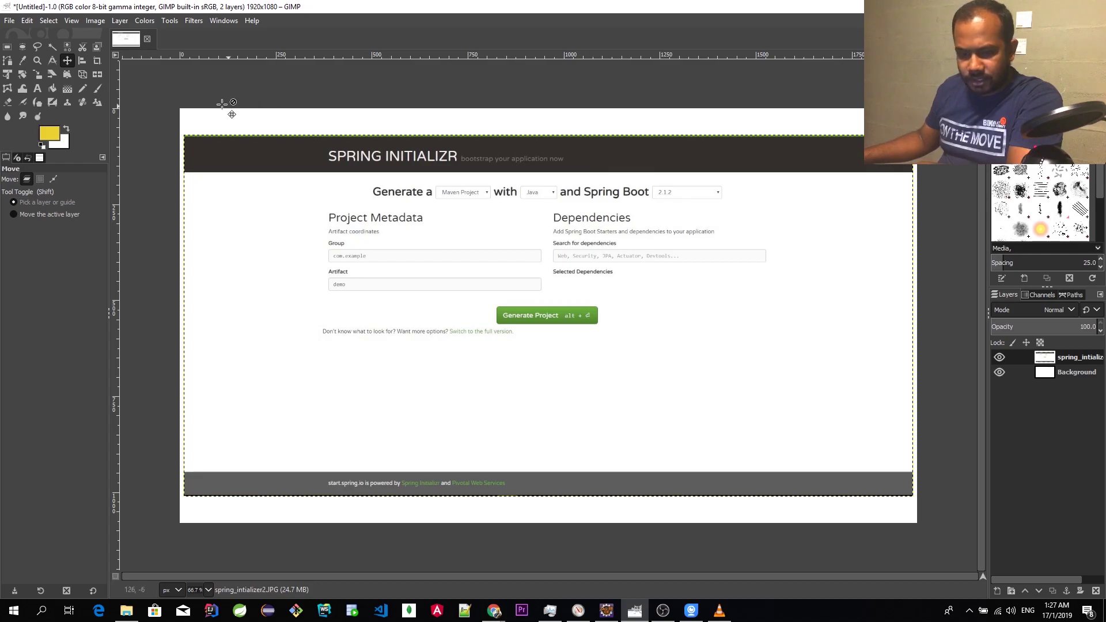
{"action": "left_click_drag", "start_coordinate": [437, 235], "coordinate": [358, 244]}
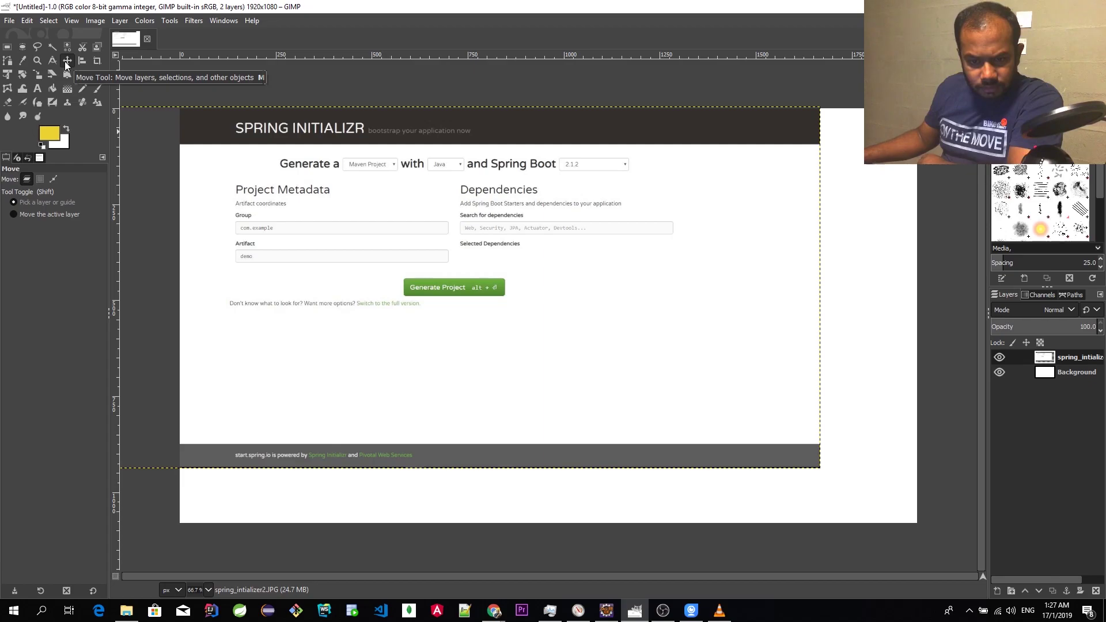
Step: Scale the screenshot layer up to the full canvas height, then shift it left so its heading sits near the canvas's left edge
{"action": "left_click", "coordinate": [39, 80]}
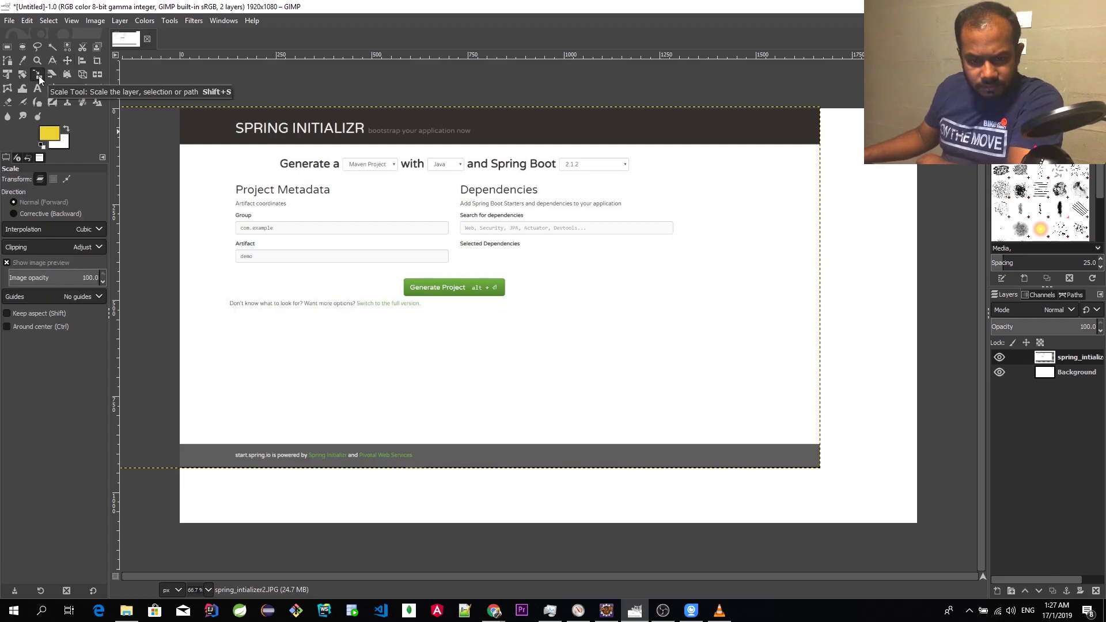
{"action": "left_click", "coordinate": [289, 264]}
{"action": "key", "text": "shift"}
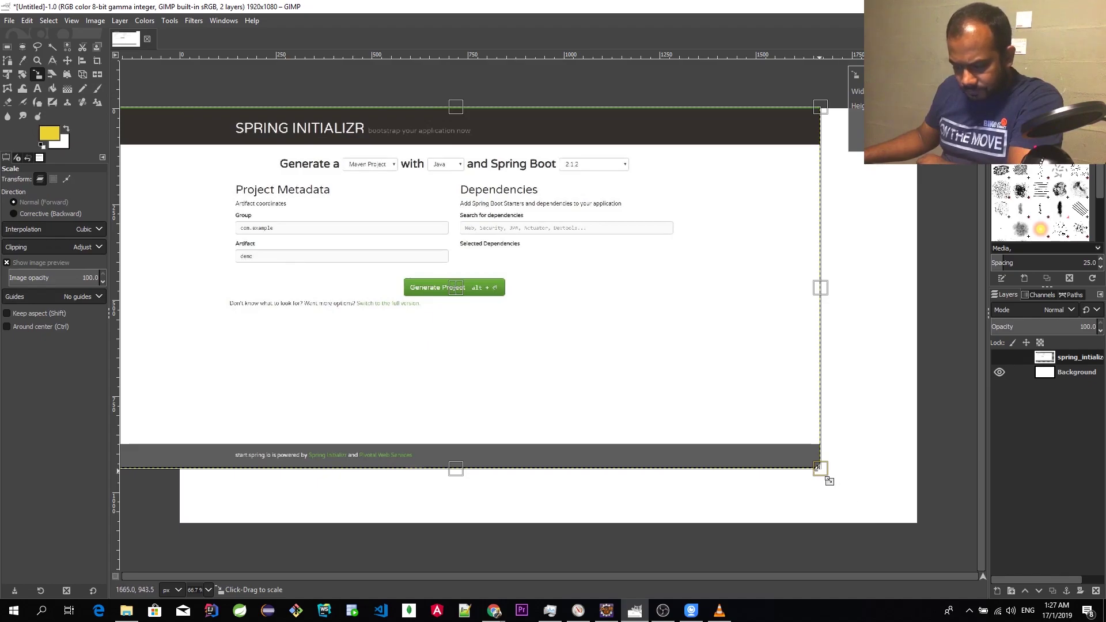
{"action": "left_click_drag", "start_coordinate": [817, 467], "coordinate": [910, 559]}
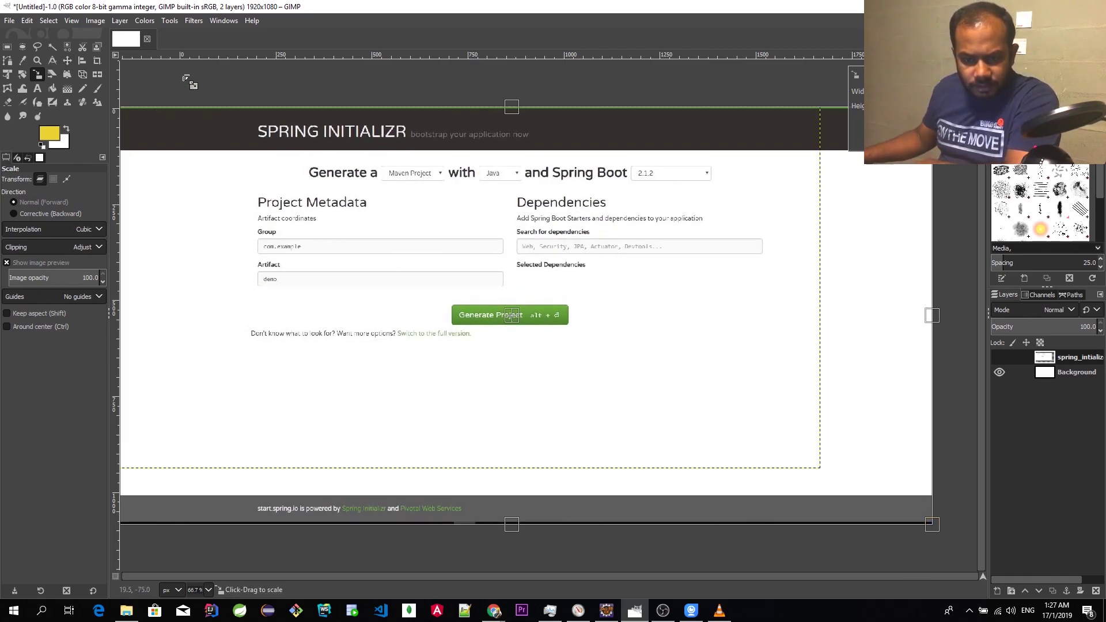
{"action": "left_click", "coordinate": [67, 60]}
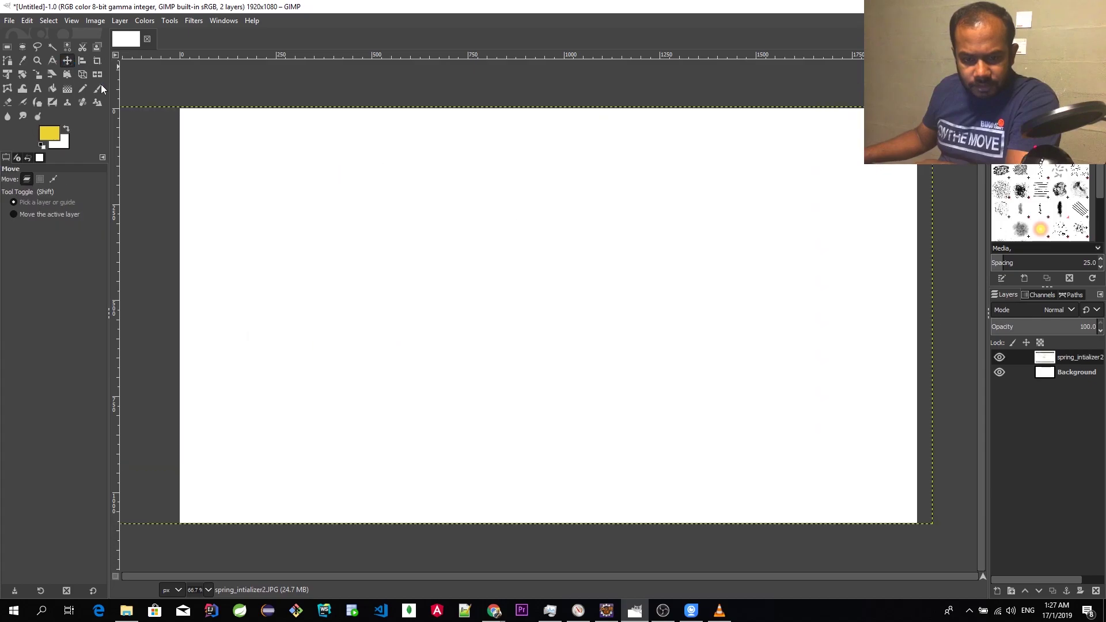
{"action": "left_click_drag", "start_coordinate": [634, 266], "coordinate": [575, 260]}
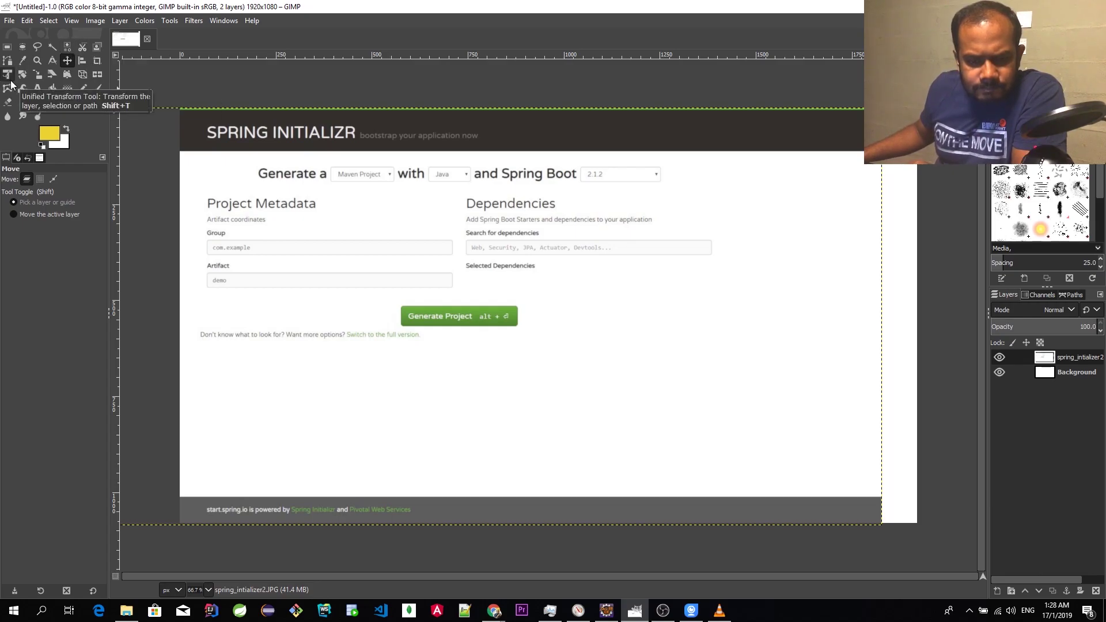
Step: Select a full-height rectangle of about 1317 × 1080 px over the left part of the screenshot layer
{"action": "key", "text": "shift+c"}
{"action": "key", "text": "r"}
{"action": "mouse_move", "coordinate": [179, 109]}
{"action": "left_mouse_down"}
{"action": "mouse_move", "coordinate": [697, 523]}
{"action": "mouse_move", "coordinate": [682, 523]}
{"action": "left_mouse_up"}
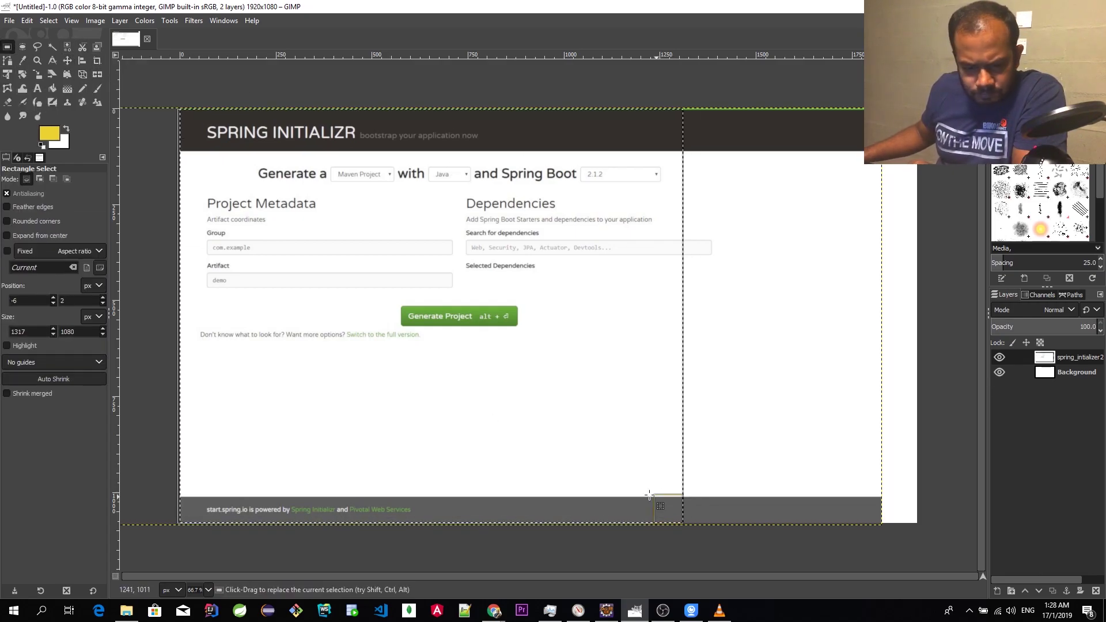
{"action": "left_click", "coordinate": [29, 158]}
{"action": "left_click", "coordinate": [4, 157]}
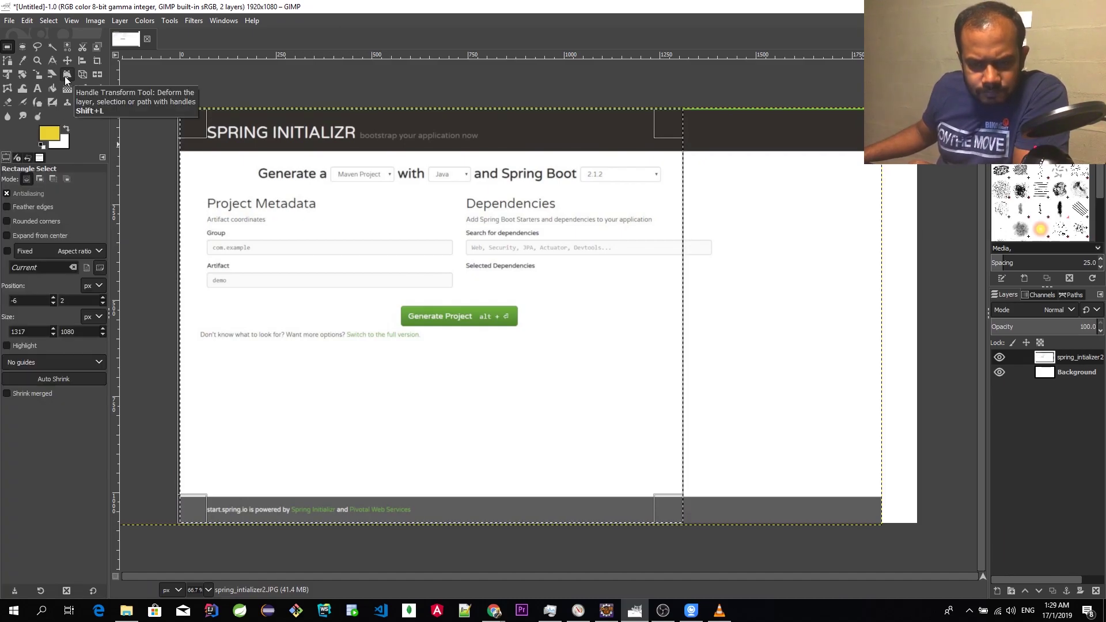
Step: Search the web in the browser for how to select areas in GIMP and open the GIMP documentation page on Selection Tools
{"action": "left_click", "coordinate": [67, 73]}
{"action": "left_click_drag", "start_coordinate": [680, 460], "coordinate": [733, 481]}
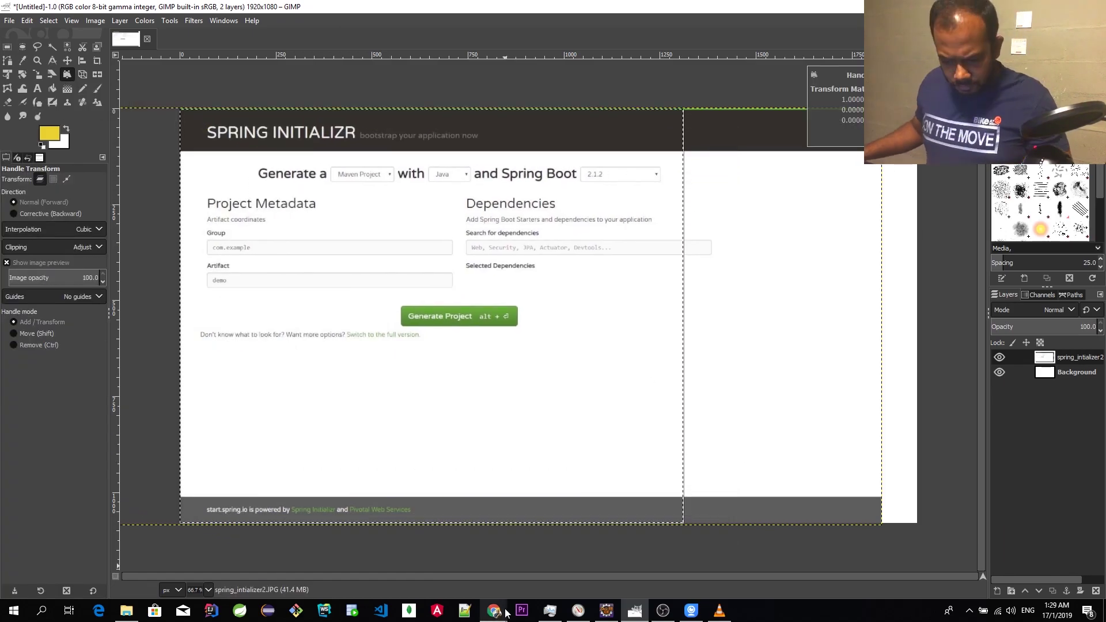
{"action": "left_click", "coordinate": [494, 610]}
{"action": "type", "text": "how drwaa"}
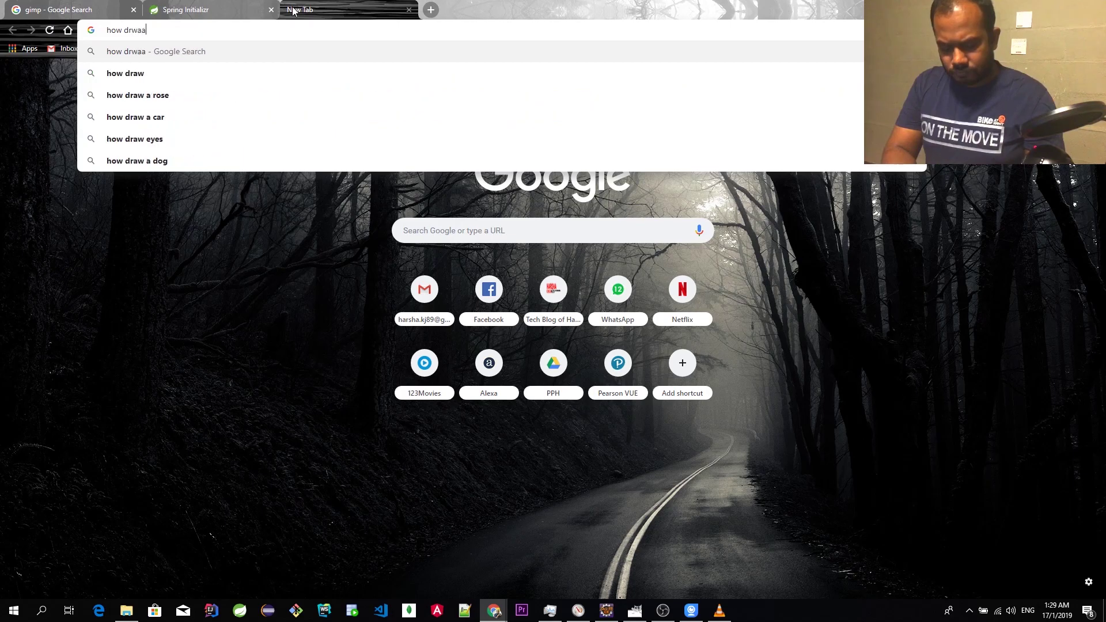
{"action": "type", "text": "s select areas in"}
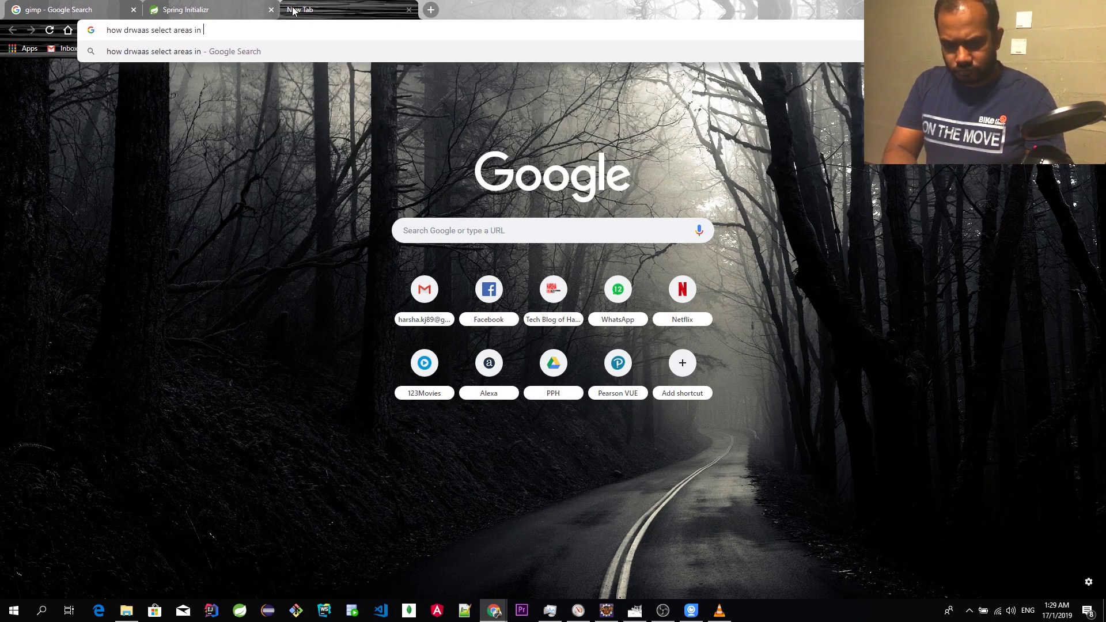
{"action": "type", "text": " gimp"}
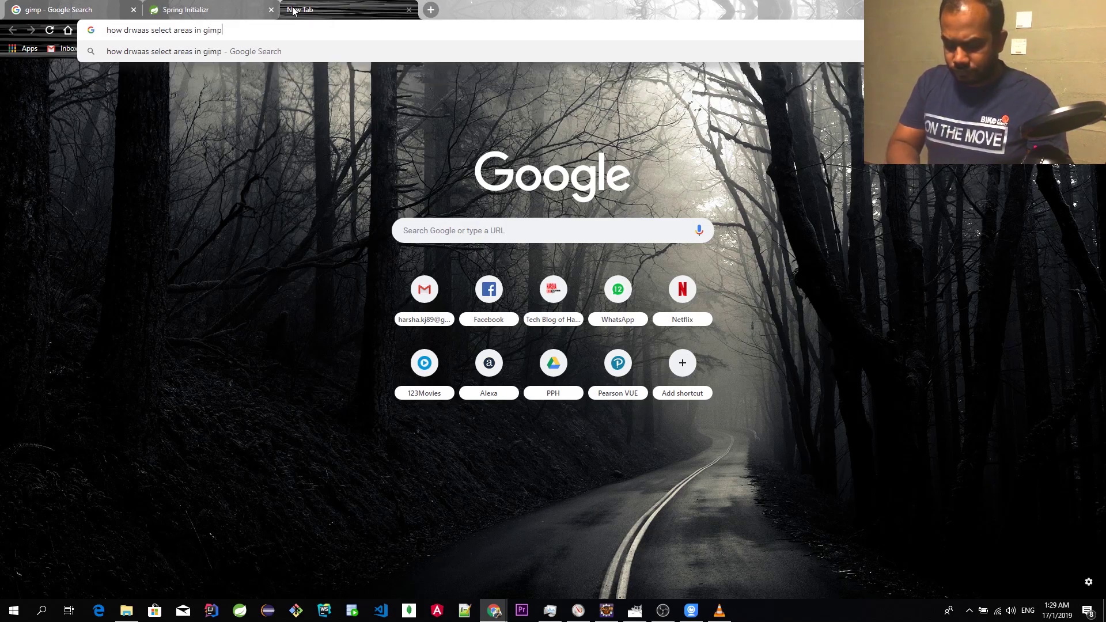
{"action": "key", "text": "Return"}
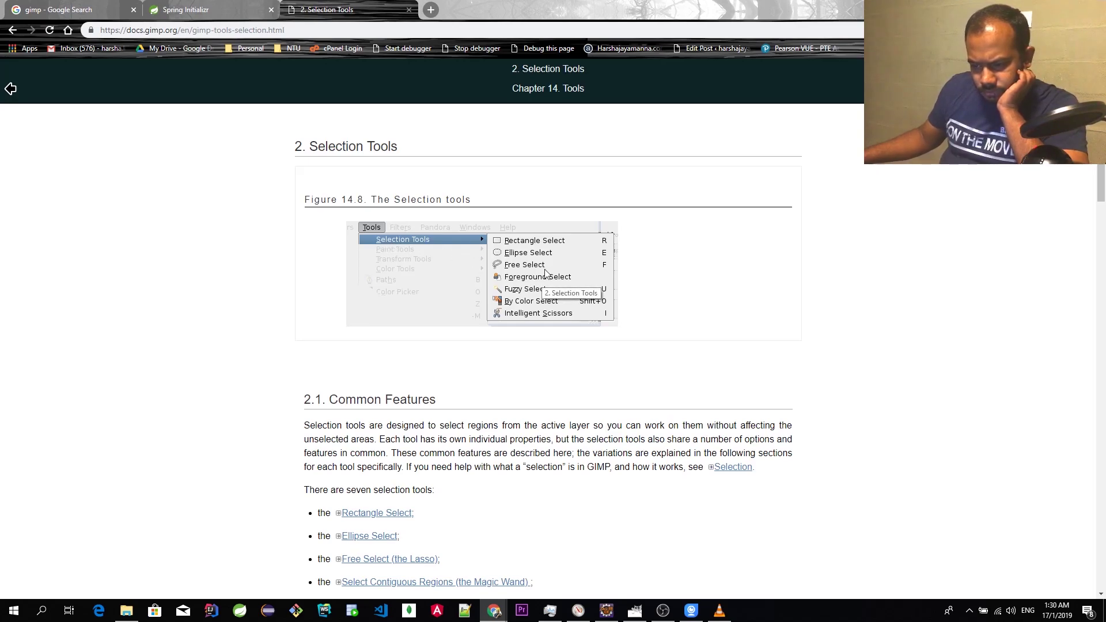
Step: Return to GIMP and clear the rectangular selection on the screenshot layer
{"action": "left_click", "coordinate": [635, 610]}
{"action": "left_click", "coordinate": [516, 236]}
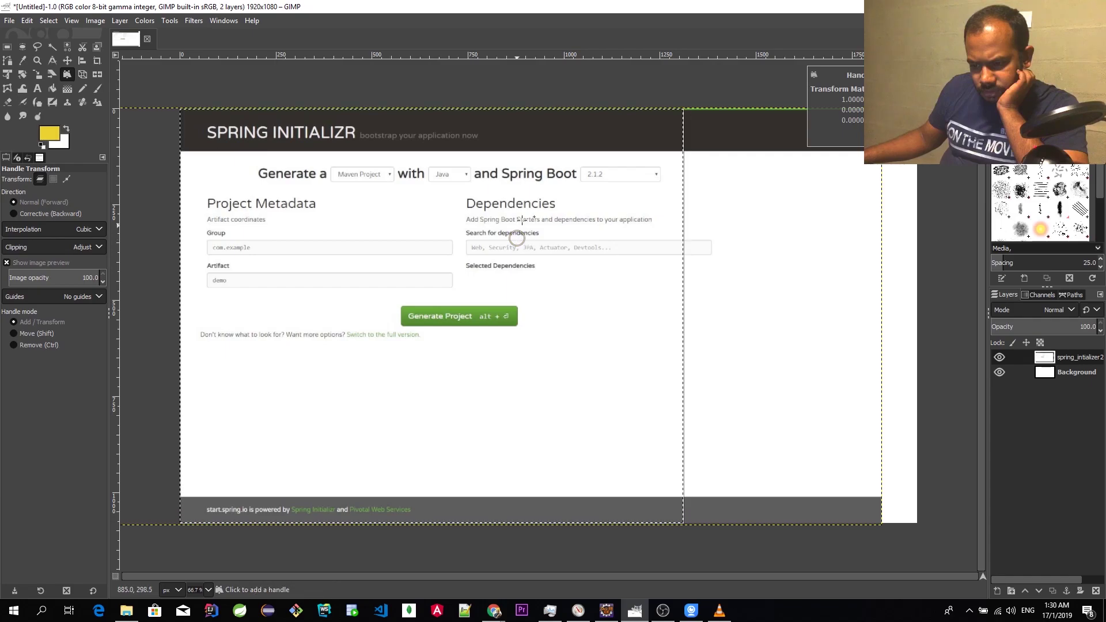
{"action": "right_click", "coordinate": [527, 217]}
{"action": "mouse_move", "coordinate": [586, 263]}
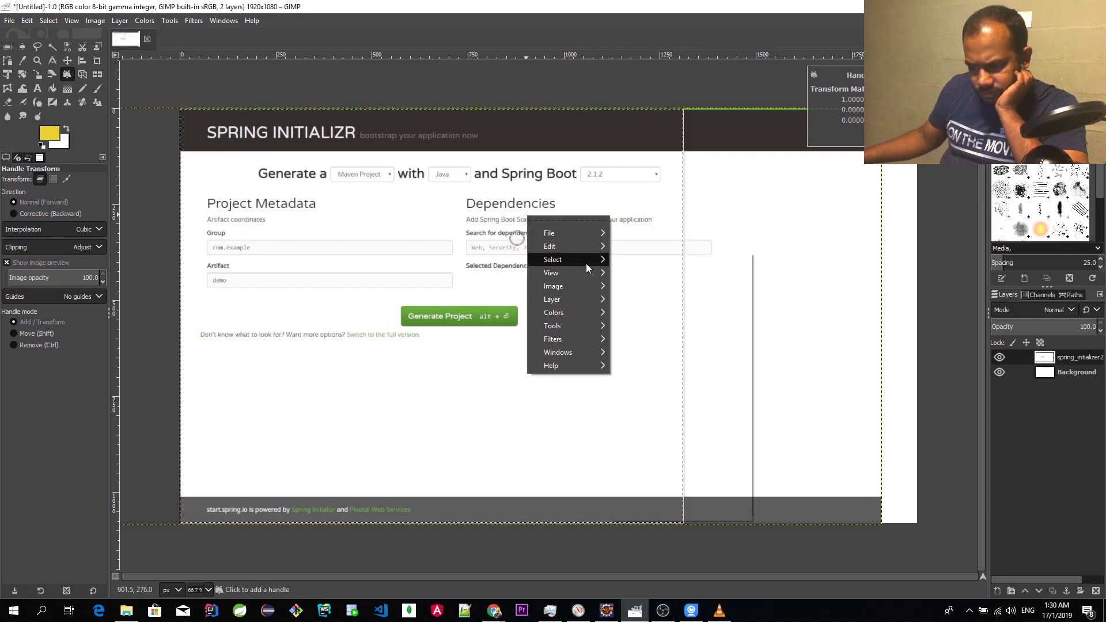
{"action": "left_click", "coordinate": [656, 283]}
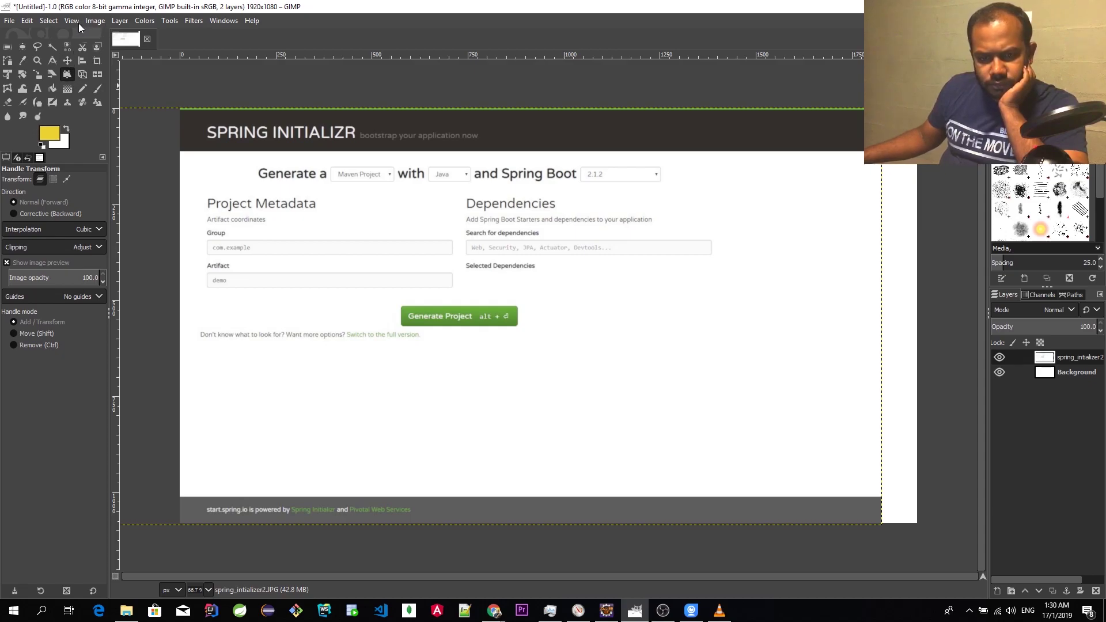
{"action": "left_click", "coordinate": [170, 22]}
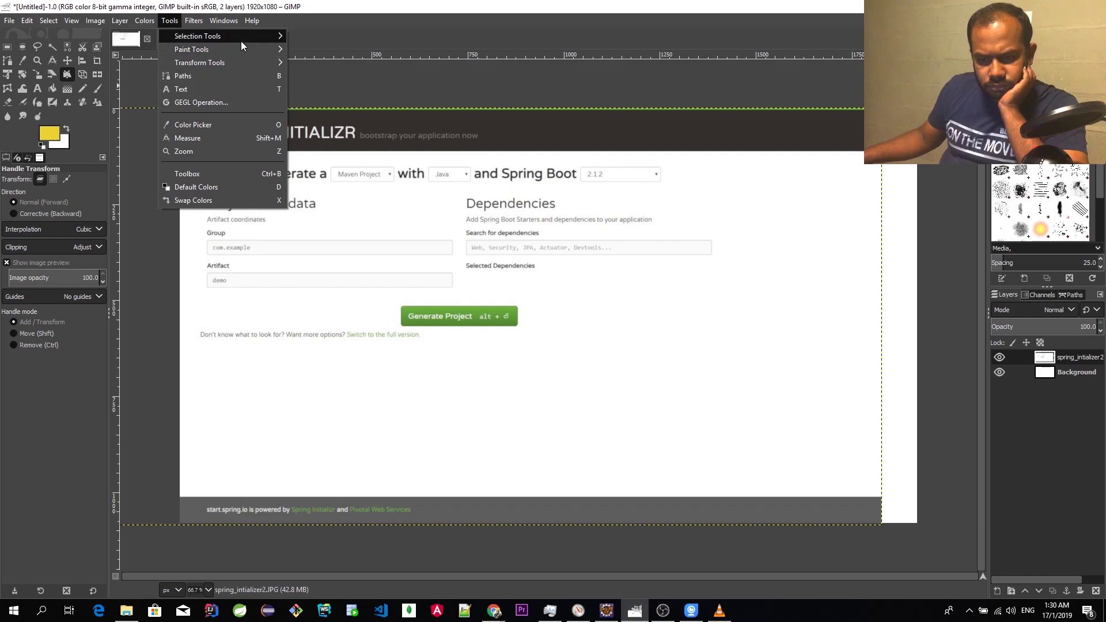
{"action": "mouse_move", "coordinate": [241, 38]}
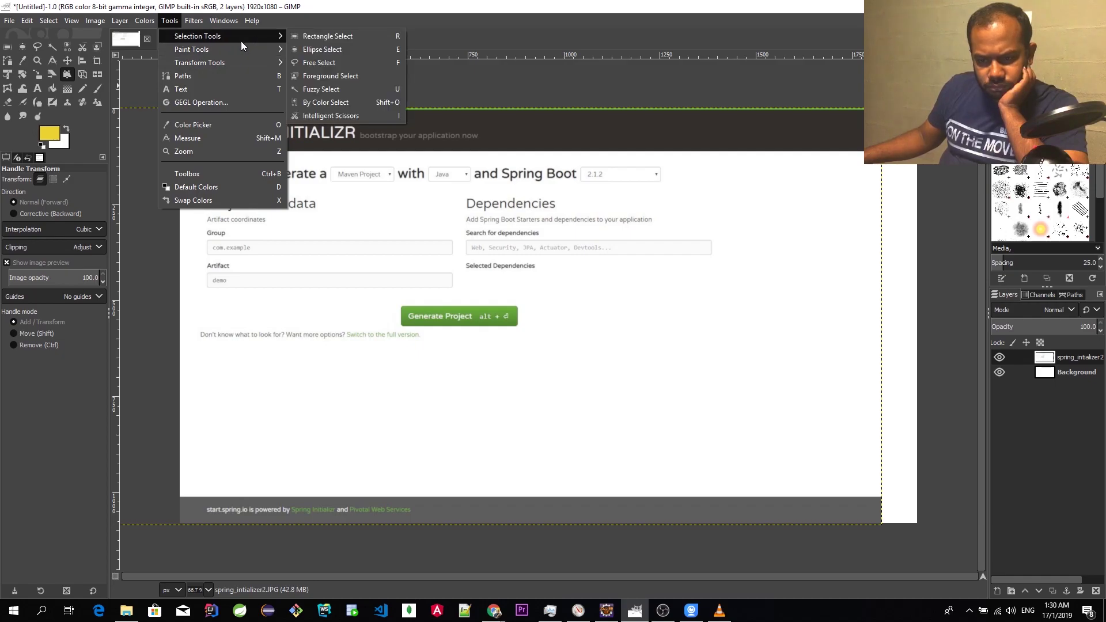
{"action": "left_click", "coordinate": [314, 62]}
{"action": "left_click", "coordinate": [181, 109]}
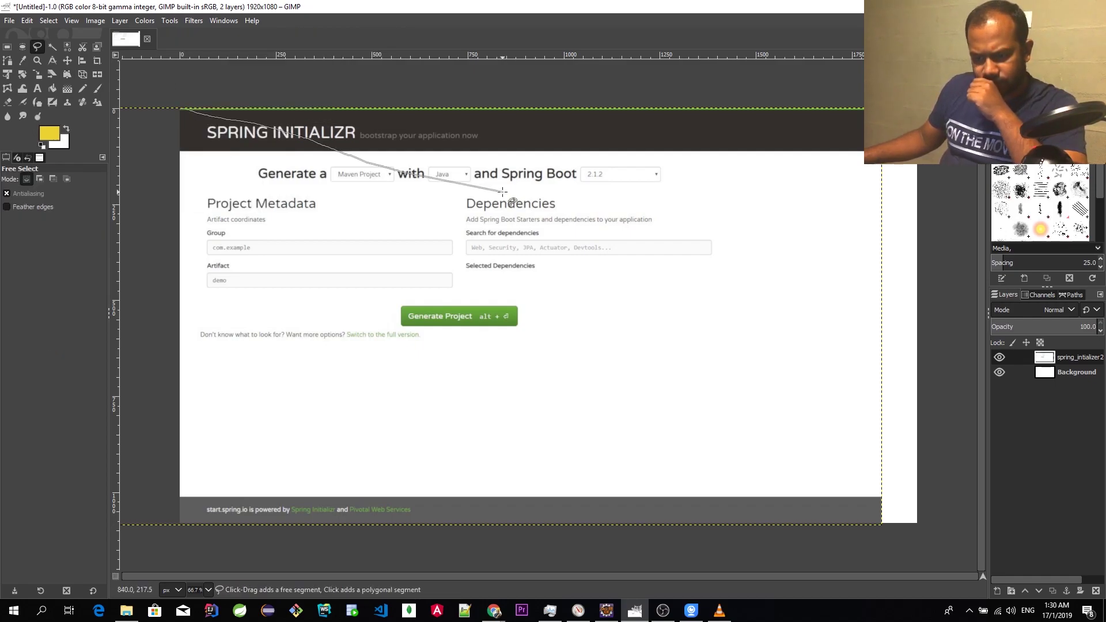
{"action": "left_click", "coordinate": [502, 191]}
{"action": "right_click", "coordinate": [444, 176]}
{"action": "left_click", "coordinate": [570, 111]}
{"action": "right_click", "coordinate": [466, 170]}
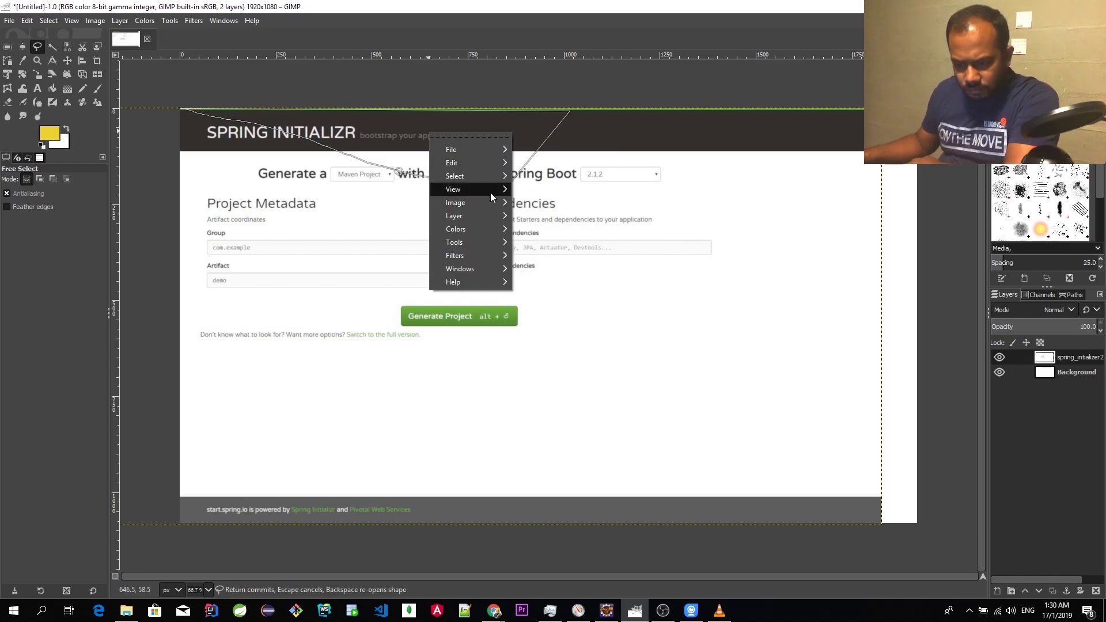
{"action": "key", "text": "Escape"}
{"action": "key", "text": "r"}
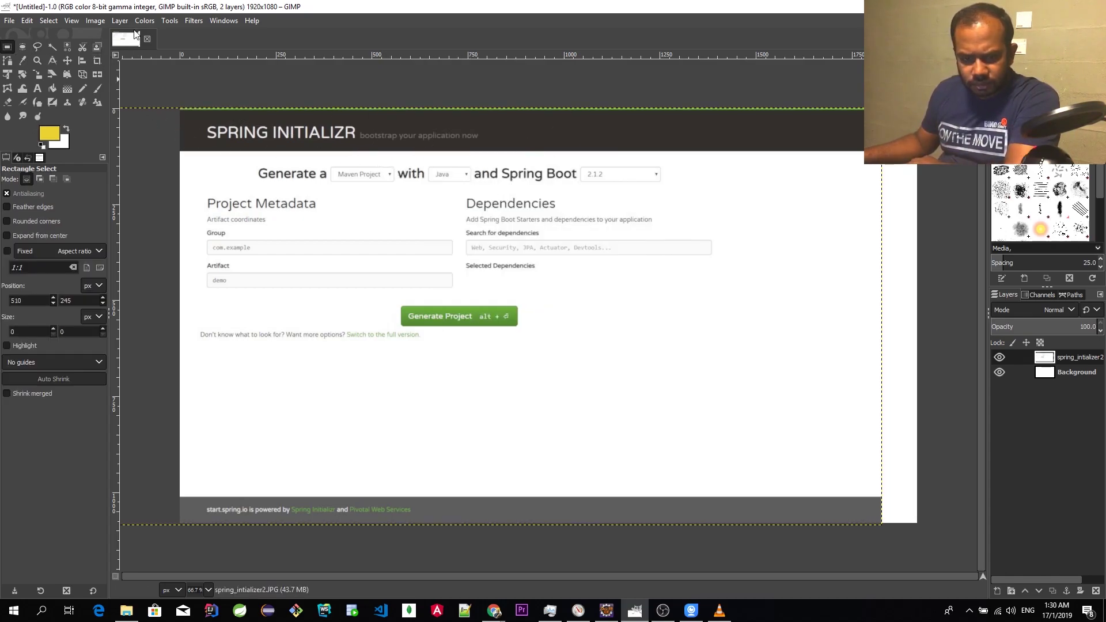
Step: Select the right part of the screenshot layer with a Free Select polygon whose left edge slants from the top edge down to the footer text's end
{"action": "left_click", "coordinate": [169, 20]}
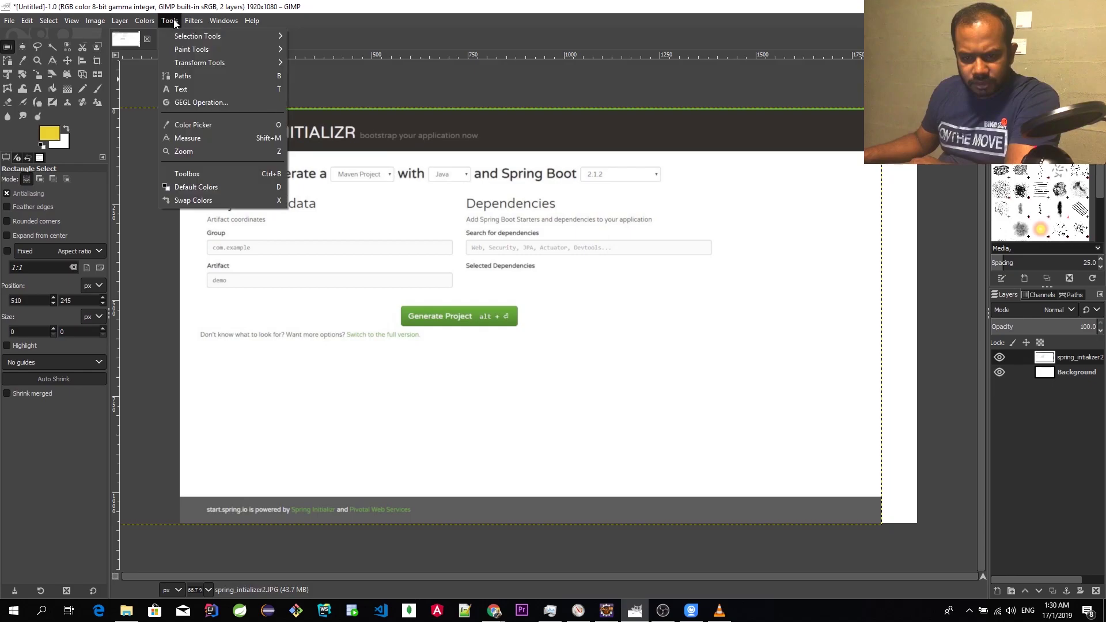
{"action": "mouse_move", "coordinate": [263, 48]}
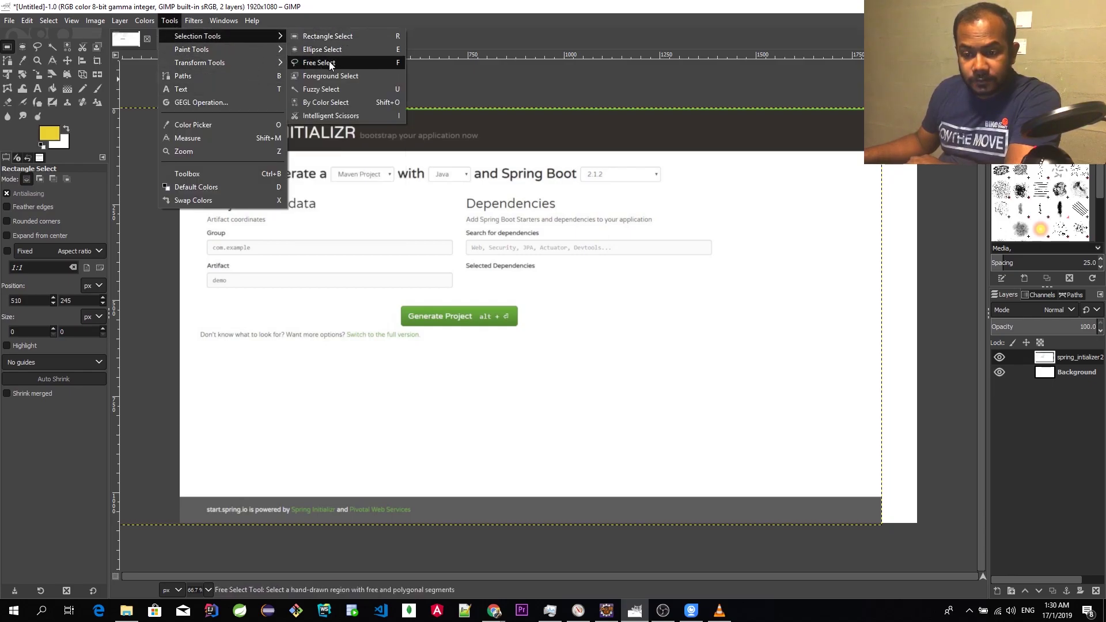
{"action": "left_click", "coordinate": [330, 62]}
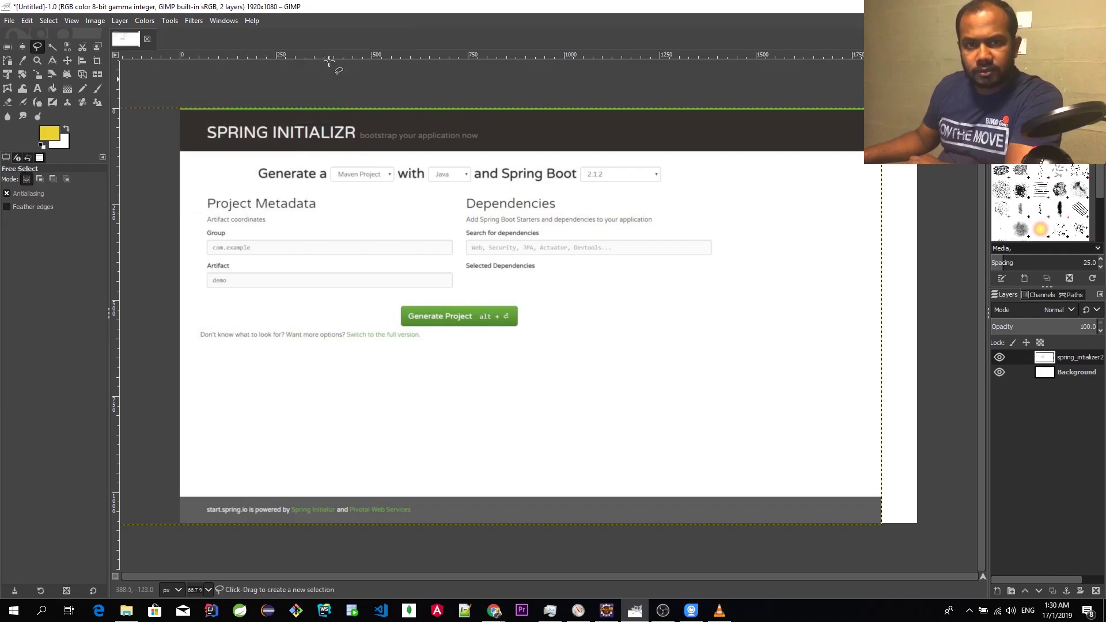
{"action": "left_click", "coordinate": [581, 109]}
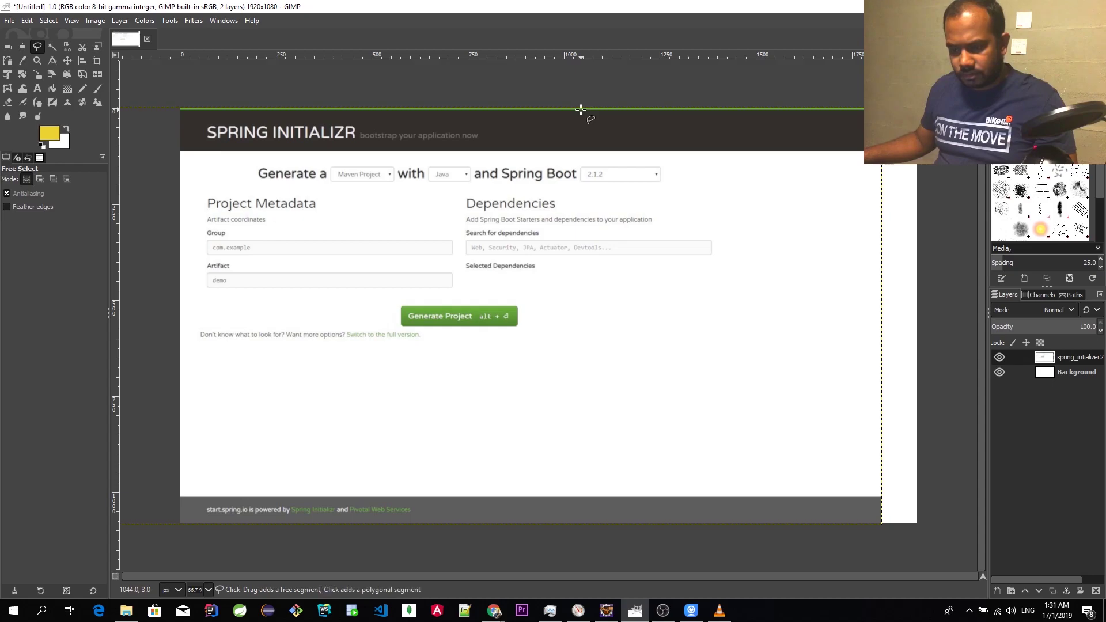
{"action": "left_click", "coordinate": [405, 524]}
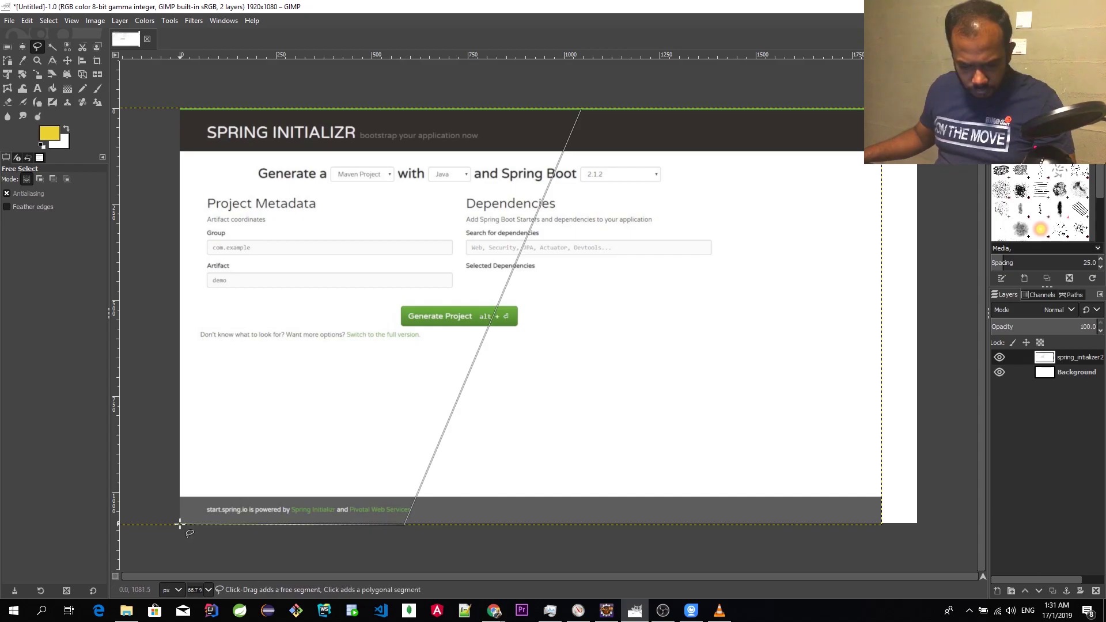
{"action": "left_click", "coordinate": [883, 524]}
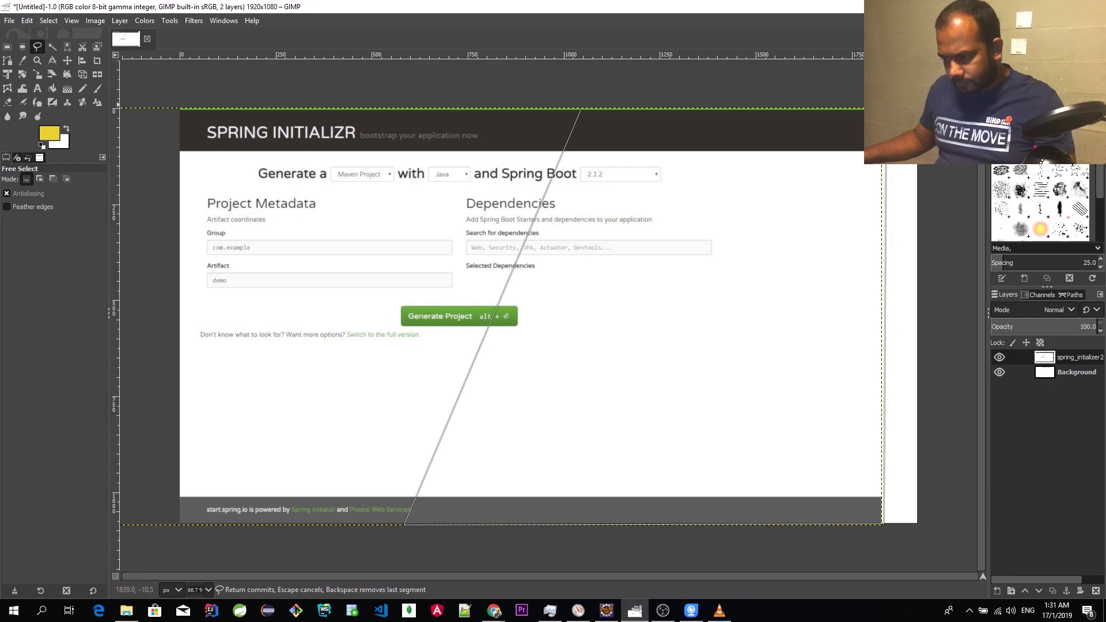
{"action": "left_click", "coordinate": [884, 108]}
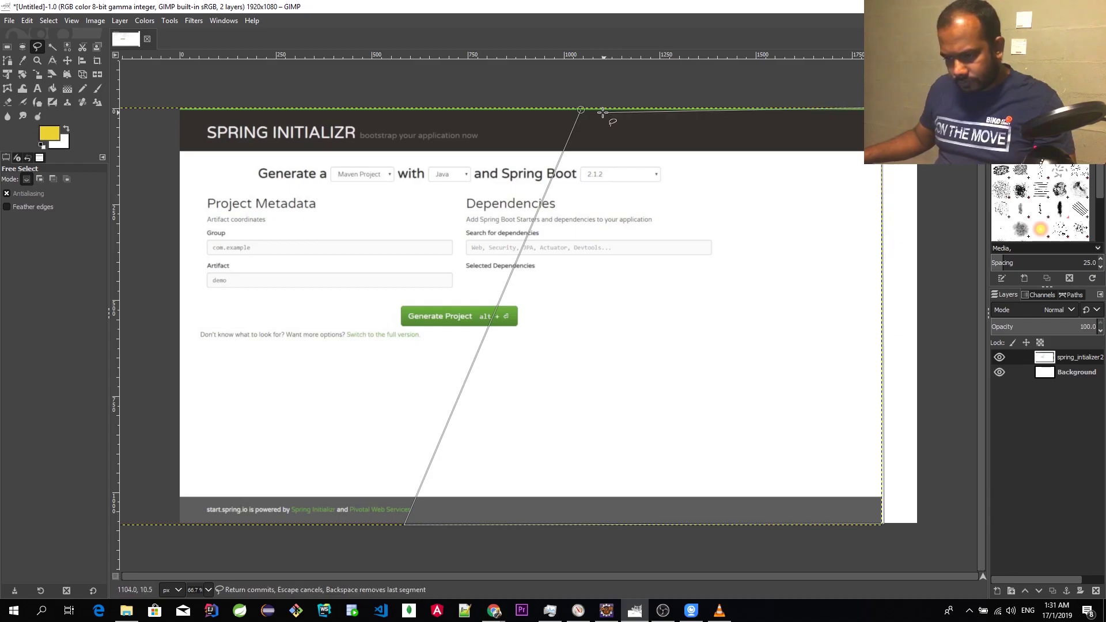
{"action": "left_click", "coordinate": [581, 109]}
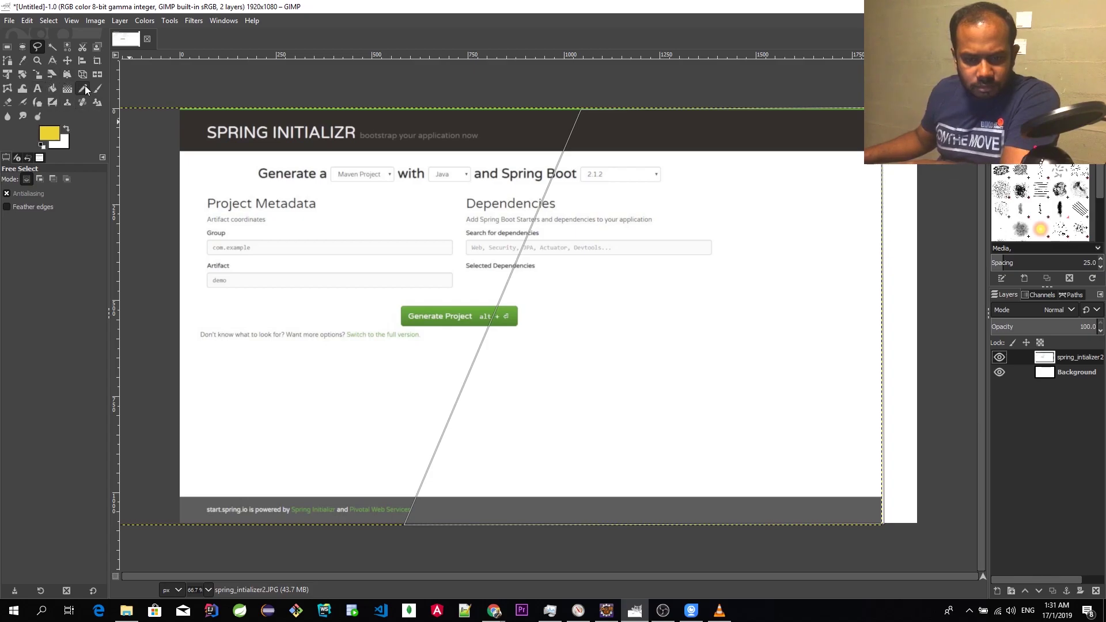
Step: Erase the selected right part of the screenshot layer with the Hardness 100 brush at size 131 and 100 opacity, and clear the selection
{"action": "left_click", "coordinate": [8, 103]}
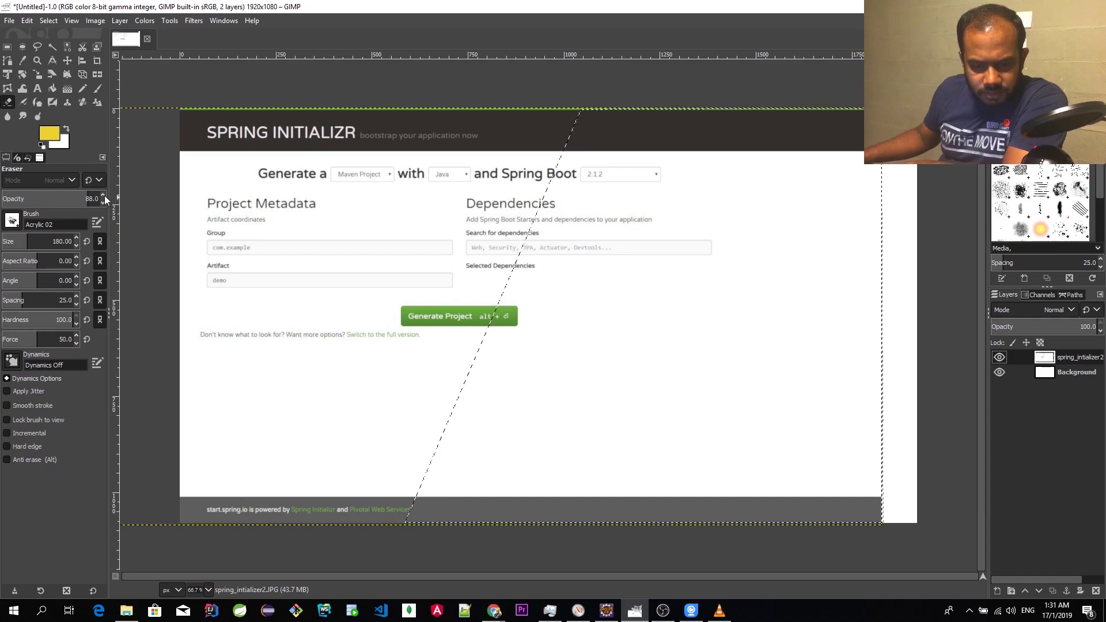
{"action": "left_click", "coordinate": [102, 196]}
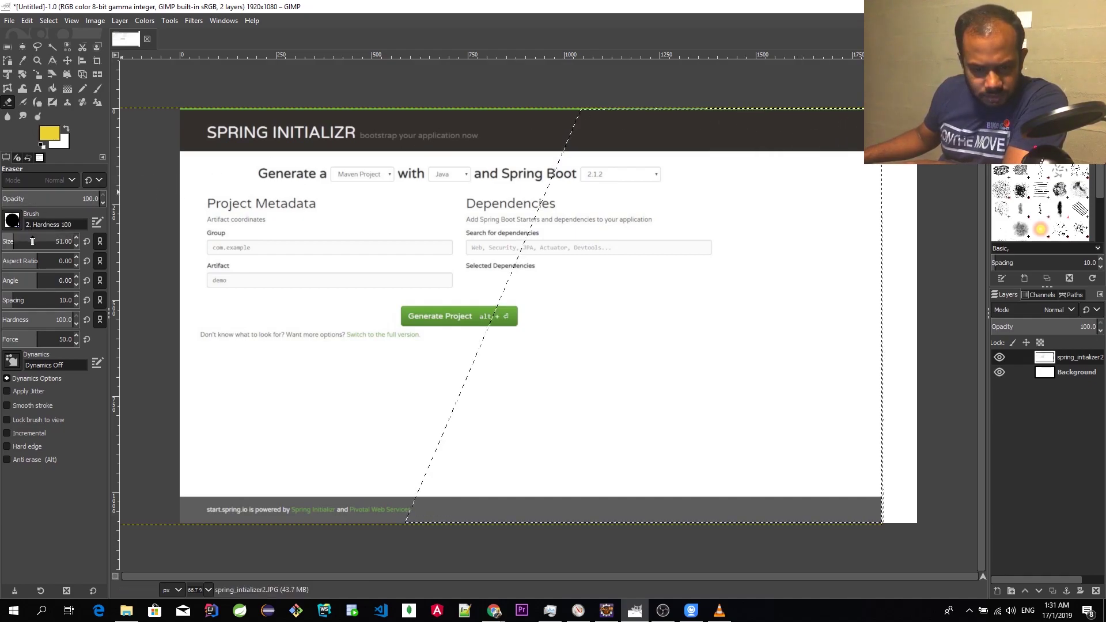
{"action": "left_click", "coordinate": [77, 237]}
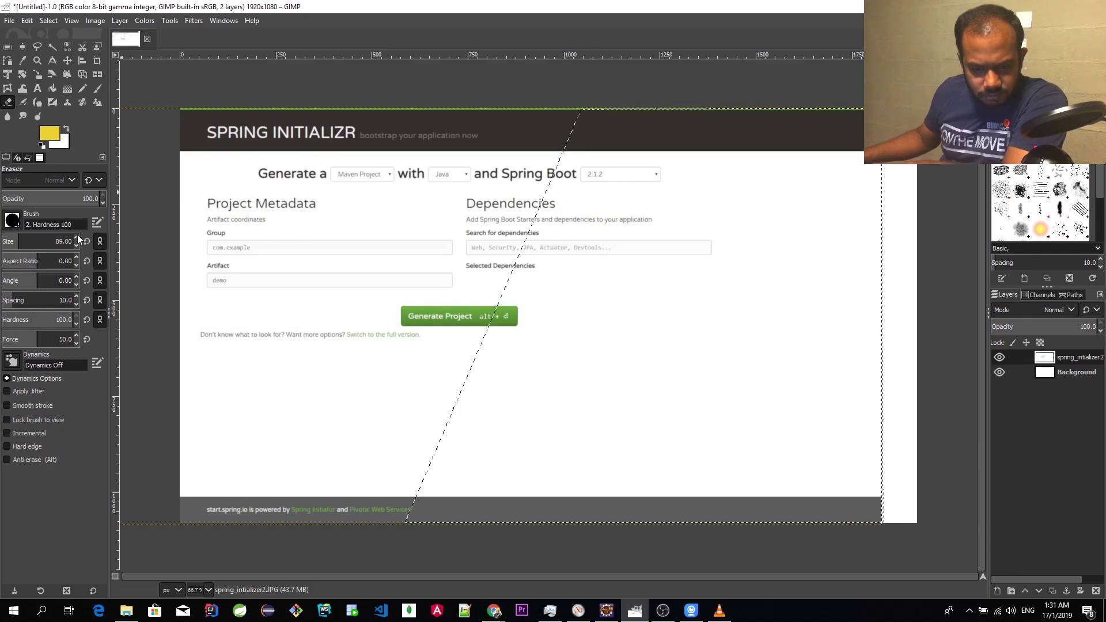
{"action": "mouse_move", "coordinate": [568, 207]}
{"action": "left_mouse_down"}
{"action": "mouse_move", "coordinate": [716, 111]}
{"action": "mouse_move", "coordinate": [837, 117]}
{"action": "left_mouse_up"}
{"action": "mouse_move", "coordinate": [708, 117]}
{"action": "left_mouse_down"}
{"action": "mouse_move", "coordinate": [759, 127]}
{"action": "mouse_move", "coordinate": [651, 166]}
{"action": "mouse_move", "coordinate": [543, 239]}
{"action": "mouse_move", "coordinate": [524, 268]}
{"action": "mouse_move", "coordinate": [469, 289]}
{"action": "mouse_move", "coordinate": [521, 313]}
{"action": "mouse_move", "coordinate": [451, 322]}
{"action": "mouse_move", "coordinate": [454, 338]}
{"action": "mouse_move", "coordinate": [378, 392]}
{"action": "mouse_move", "coordinate": [376, 414]}
{"action": "mouse_move", "coordinate": [500, 482]}
{"action": "mouse_move", "coordinate": [394, 496]}
{"action": "mouse_move", "coordinate": [425, 526]}
{"action": "left_mouse_up"}
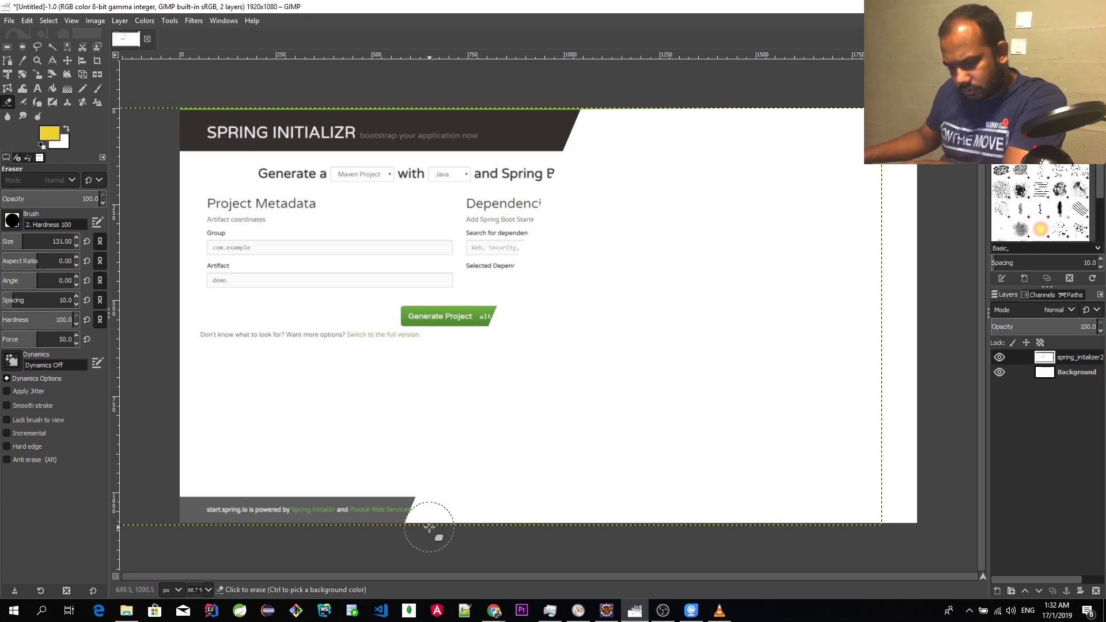
{"action": "mouse_move", "coordinate": [455, 467]}
{"action": "left_mouse_down"}
{"action": "mouse_move", "coordinate": [663, 203]}
{"action": "mouse_move", "coordinate": [704, 124]}
{"action": "mouse_move", "coordinate": [582, 328]}
{"action": "left_mouse_up"}
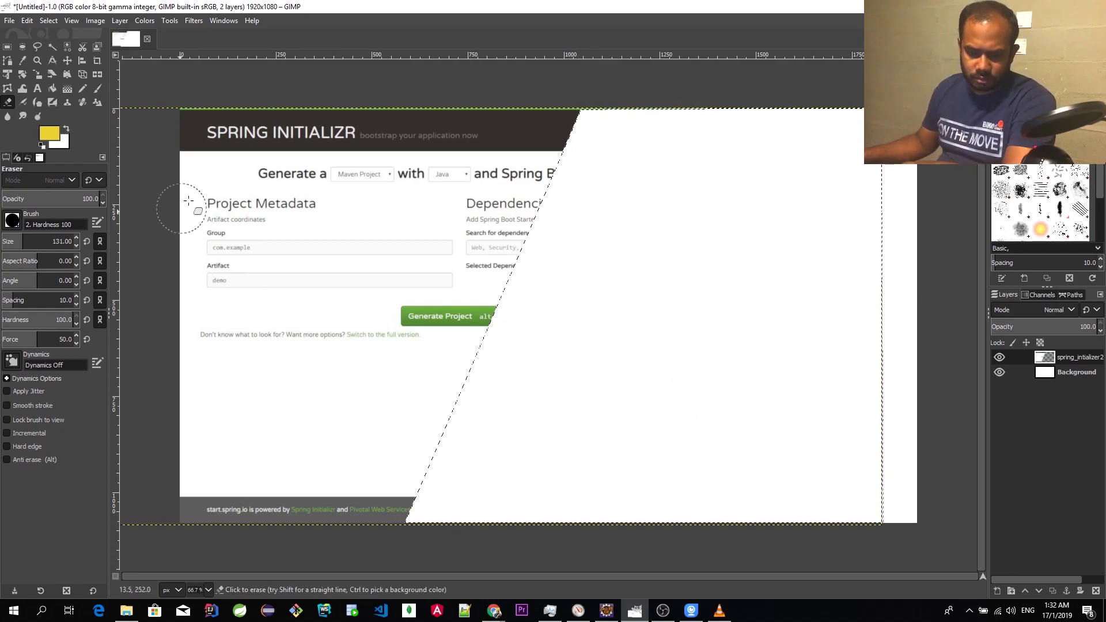
{"action": "right_click", "coordinate": [206, 166]}
{"action": "mouse_move", "coordinate": [258, 209]}
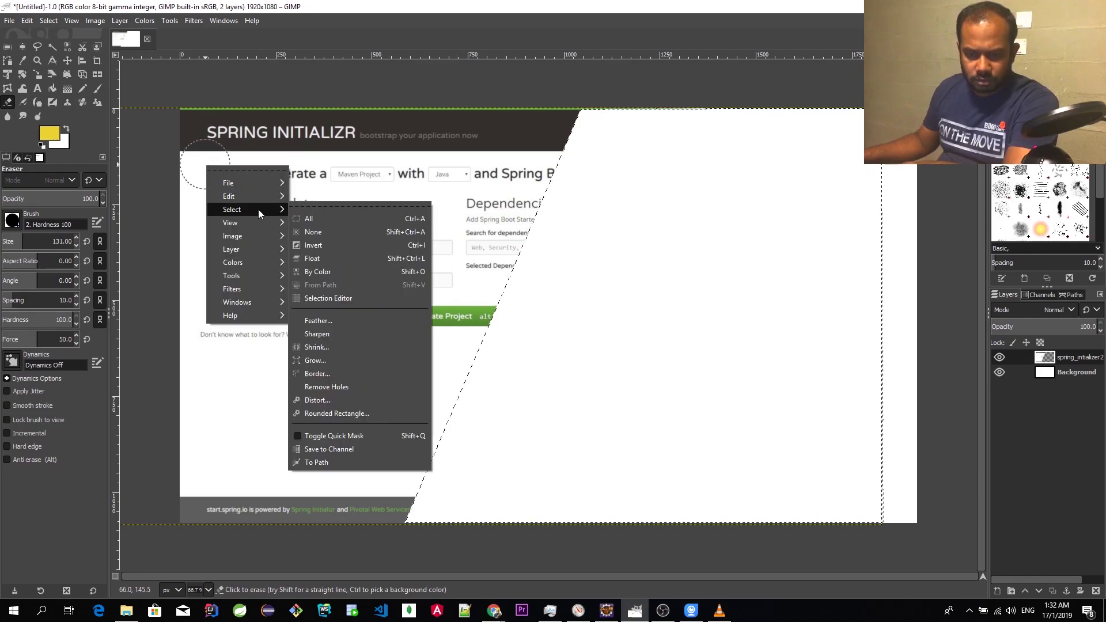
{"action": "left_click", "coordinate": [316, 220]}
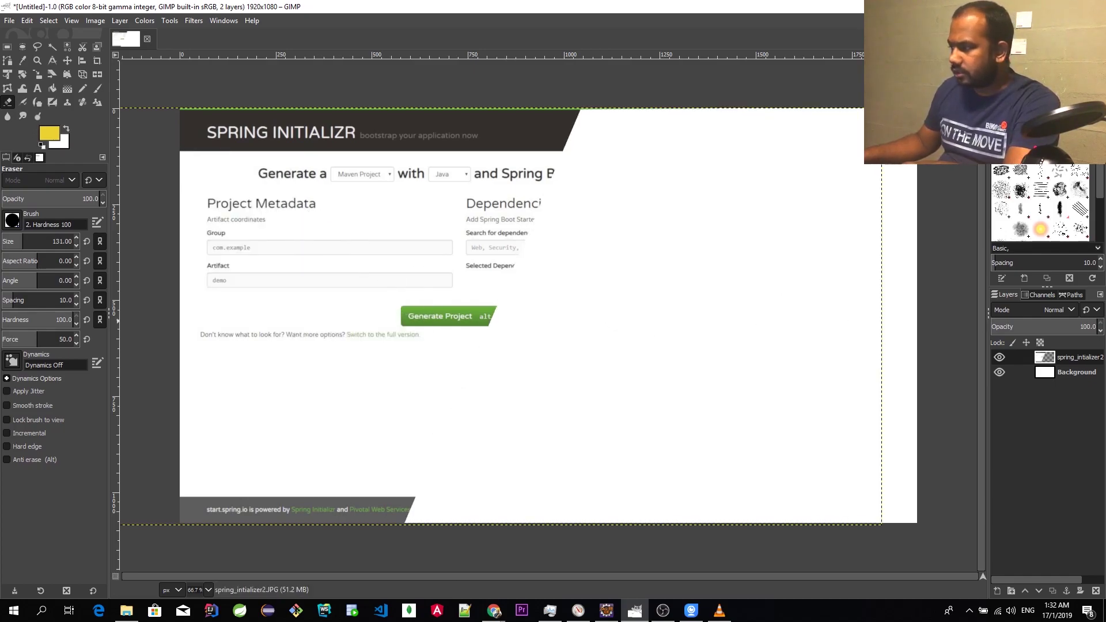
Step: Add spring_intializer.JPG as a new layer, scaled and positioned to cover the whole canvas, with its opacity set to 87
{"action": "left_click_drag", "start_coordinate": [725, 324], "coordinate": [717, 316]}
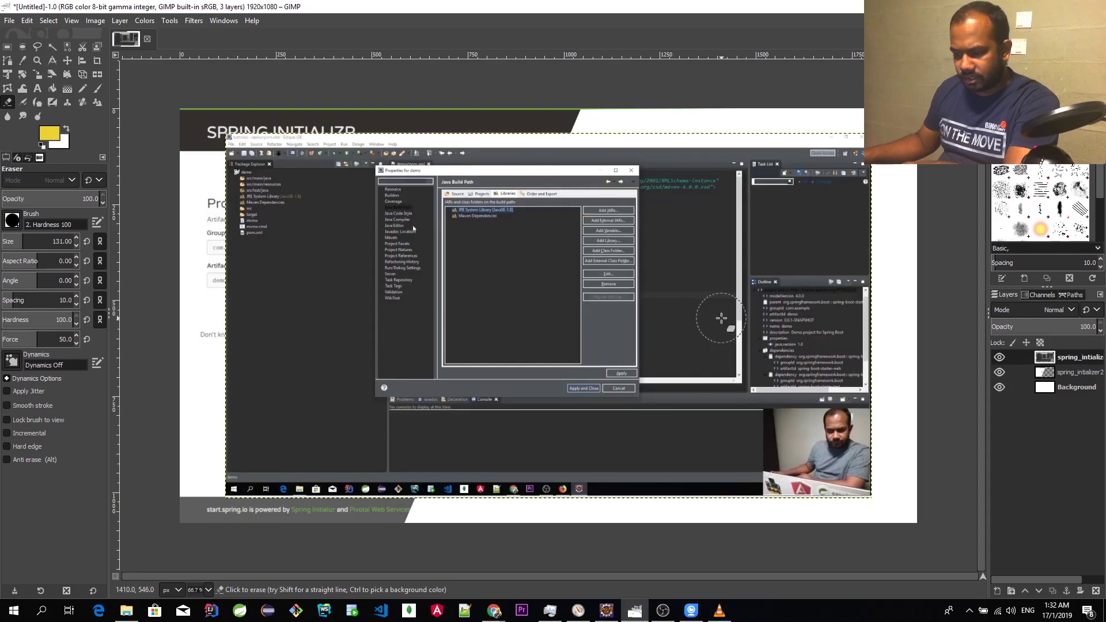
{"action": "key", "text": "shift+s"}
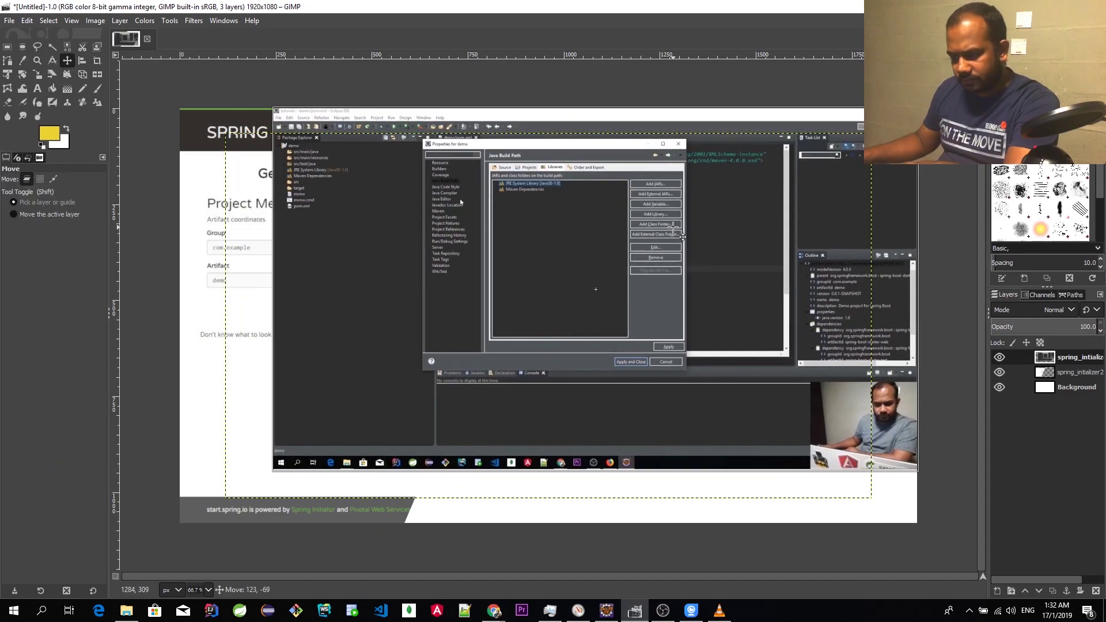
{"action": "left_click", "coordinate": [572, 337]}
{"action": "key", "text": "Return"}
{"action": "key", "text": "m"}
{"action": "mouse_move", "coordinate": [1088, 326]}
{"action": "left_mouse_down"}
{"action": "mouse_move", "coordinate": [1014, 326]}
{"action": "mouse_move", "coordinate": [1083, 327]}
{"action": "mouse_move", "coordinate": [1098, 339]}
{"action": "left_mouse_up"}
{"action": "left_click", "coordinate": [169, 20]}
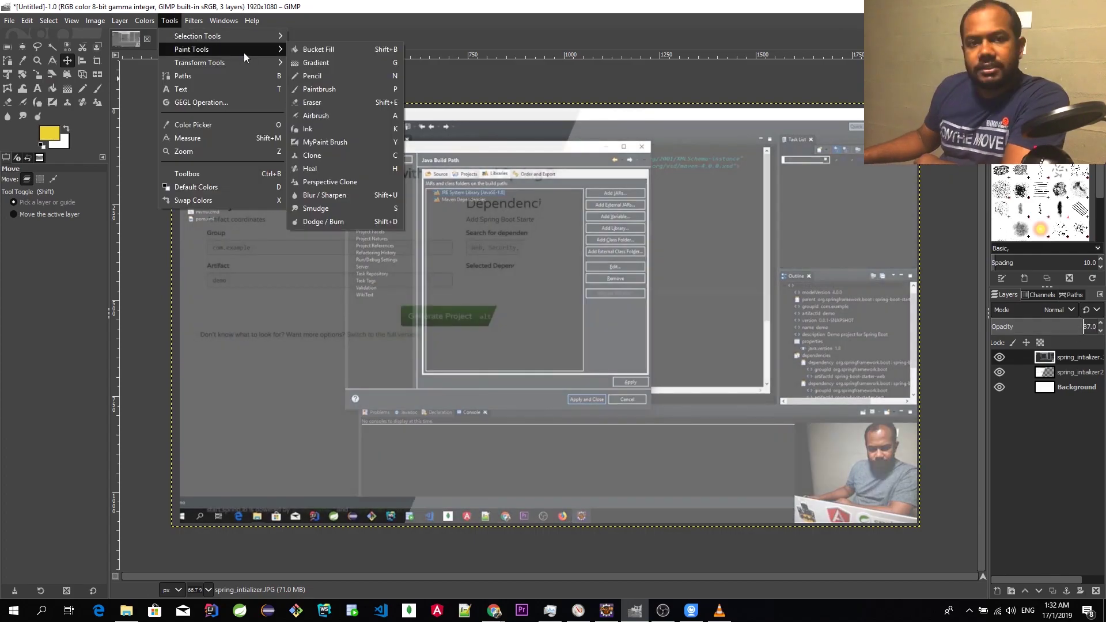
{"action": "mouse_move", "coordinate": [253, 33]}
{"action": "left_click", "coordinate": [326, 61]}
{"action": "mouse_move", "coordinate": [579, 109]}
{"action": "left_mouse_down"}
{"action": "mouse_move", "coordinate": [422, 486]}
{"action": "mouse_move", "coordinate": [579, 108]}
{"action": "left_mouse_up"}
{"action": "right_click", "coordinate": [590, 173]}
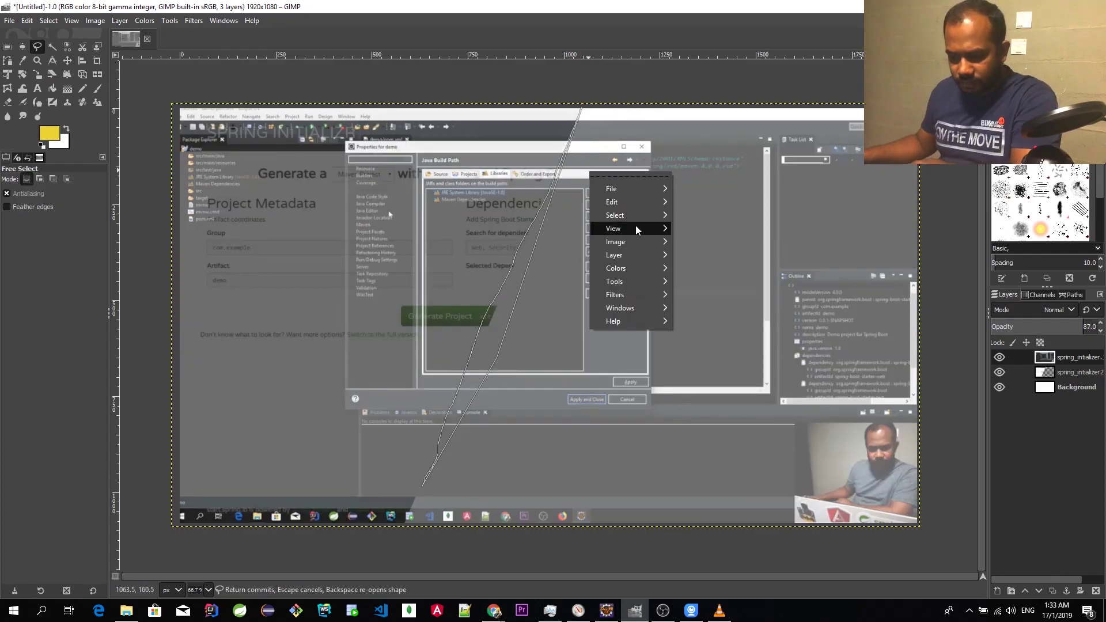
{"action": "right_click", "coordinate": [512, 277]}
{"action": "key", "text": "Escape"}
{"action": "left_click", "coordinate": [169, 20]}
{"action": "key", "text": "Escape"}
{"action": "key", "text": "Escape"}
{"action": "left_click", "coordinate": [579, 108]}
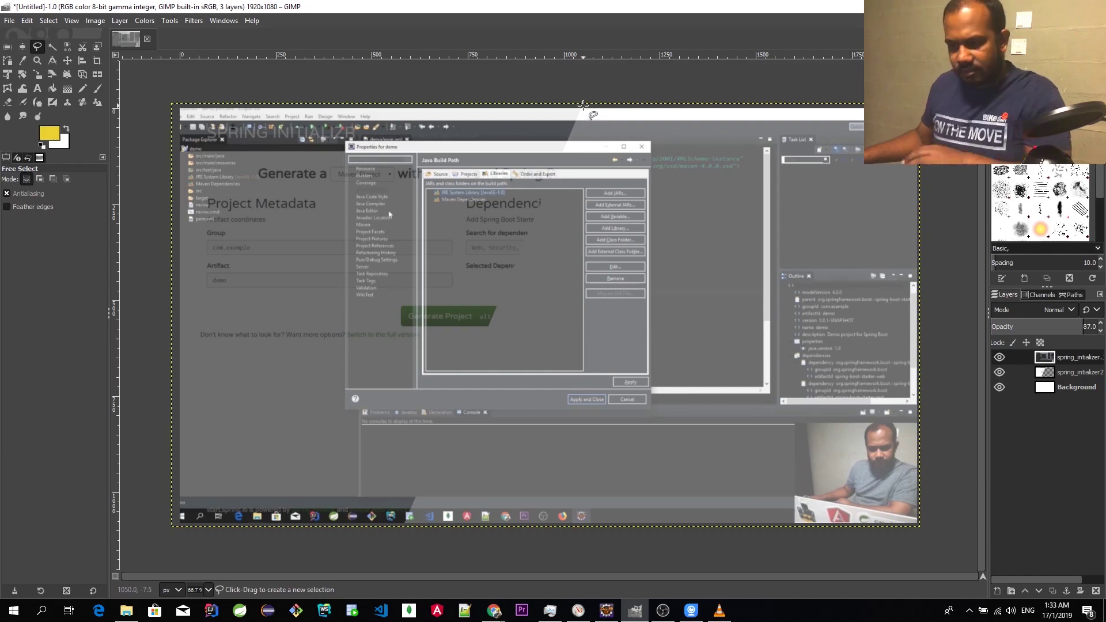
{"action": "left_click", "coordinate": [613, 82]}
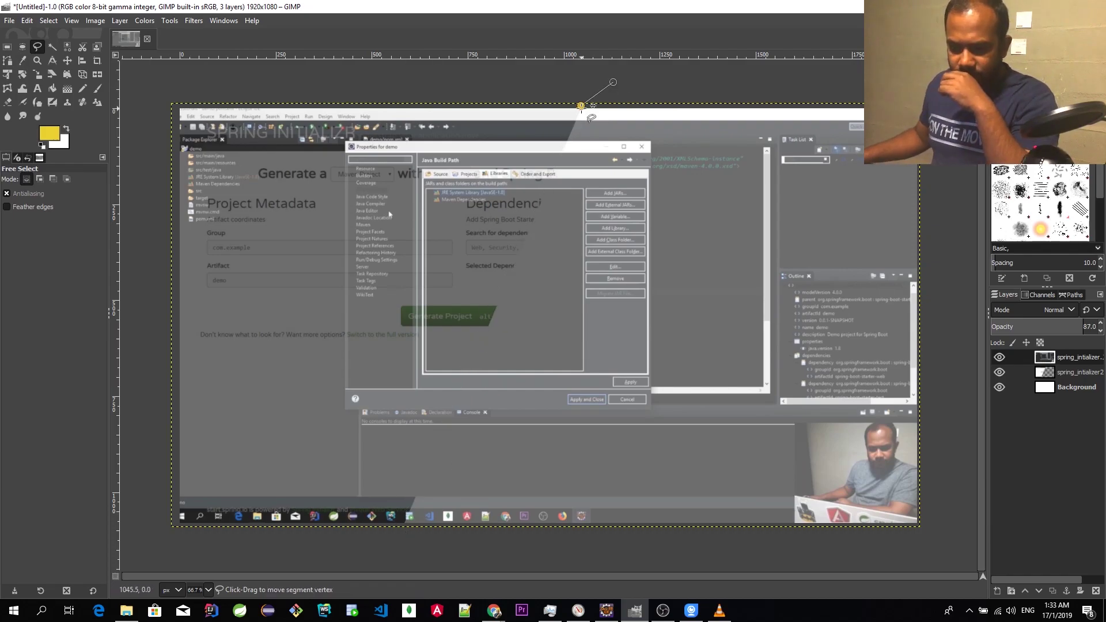
{"action": "right_click", "coordinate": [594, 124]}
{"action": "mouse_move", "coordinate": [618, 143]}
{"action": "key", "text": "Escape"}
{"action": "key", "text": "r"}
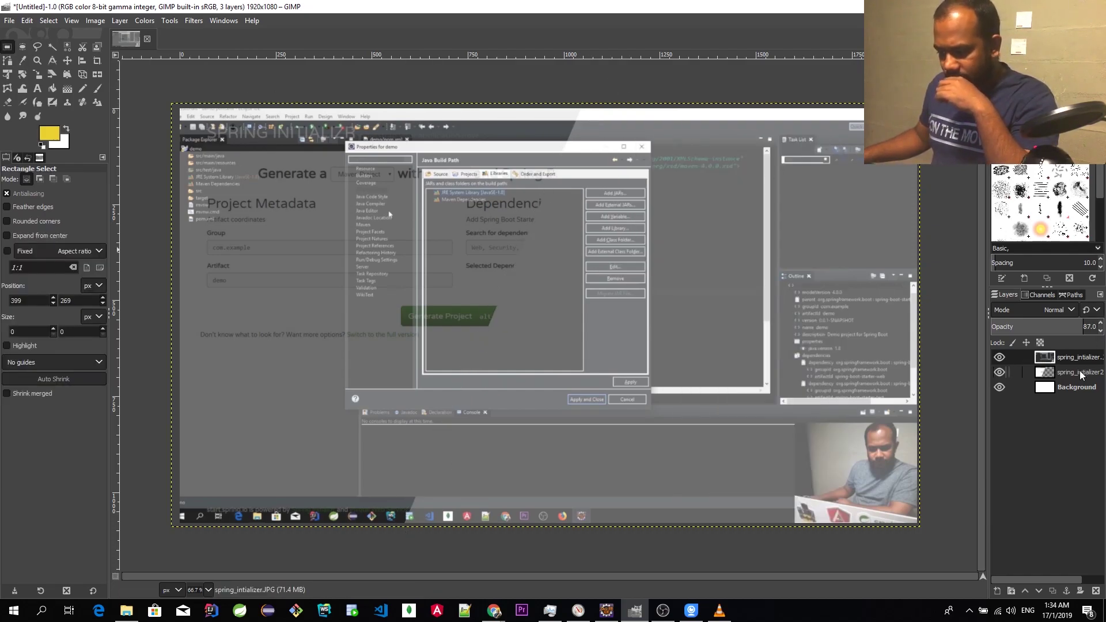
Step: Stack the spring_intializer2 layer above the Eclipse screenshot layer, and give the Eclipse layer 100 opacity with a slight nudge up and left
{"action": "left_click_drag", "start_coordinate": [1081, 375], "coordinate": [1081, 357]}
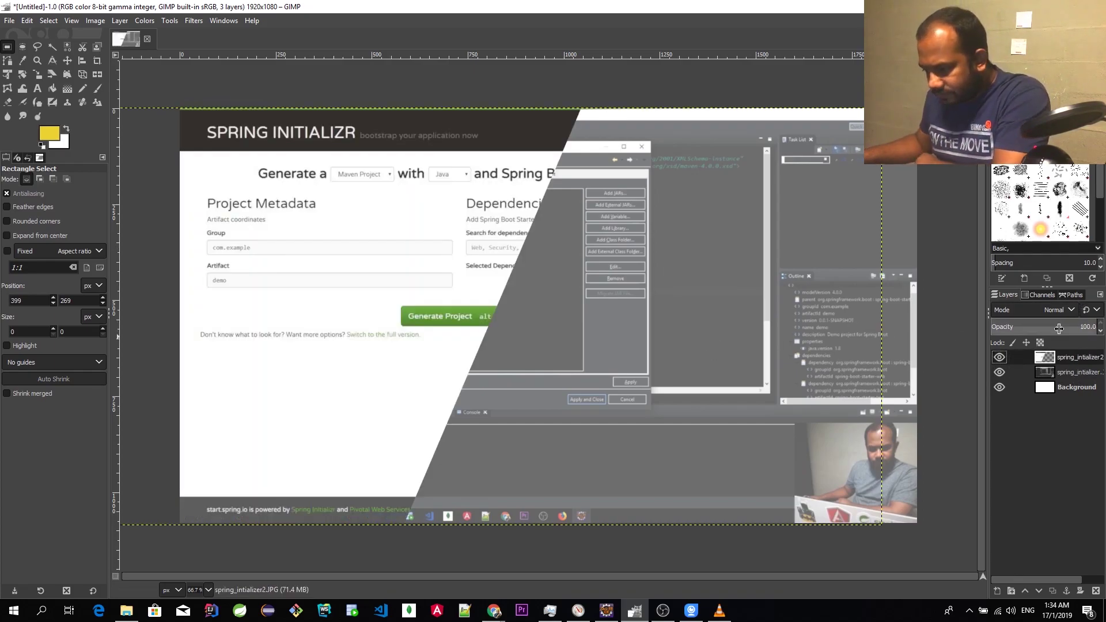
{"action": "left_click", "coordinate": [1054, 371]}
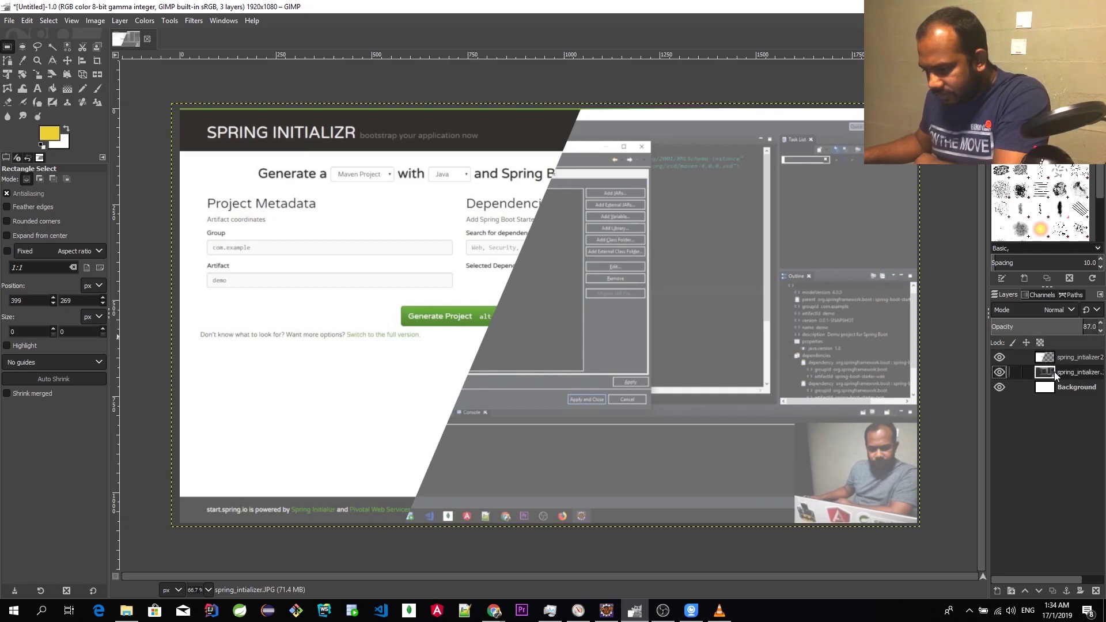
{"action": "left_click", "coordinate": [1101, 326]}
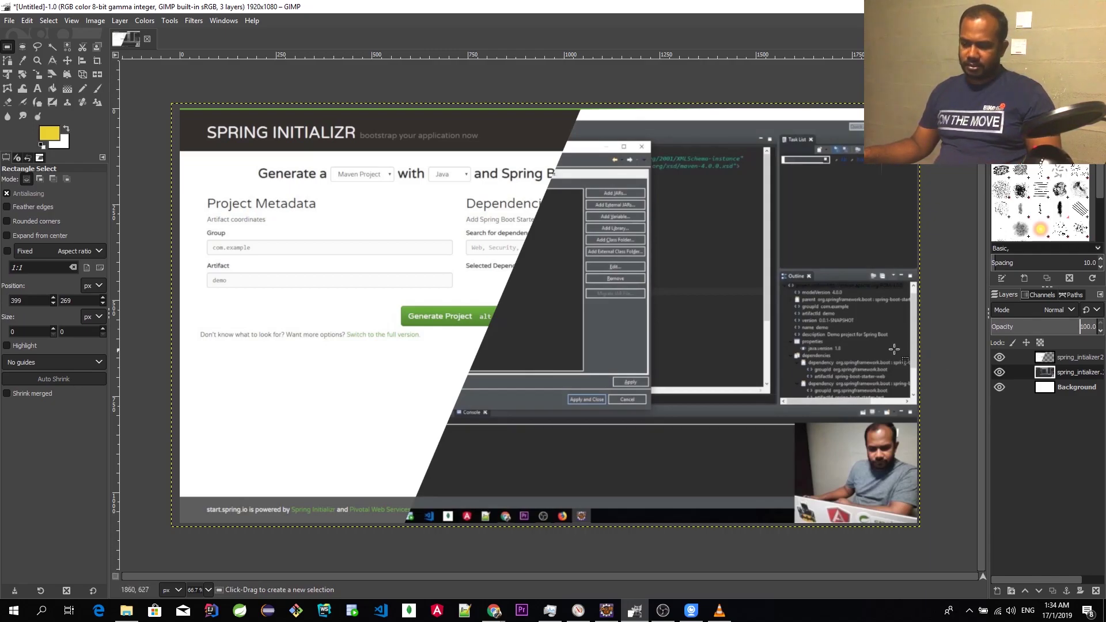
{"action": "key", "text": "m"}
{"action": "left_click_drag", "start_coordinate": [561, 287], "coordinate": [560, 286]}
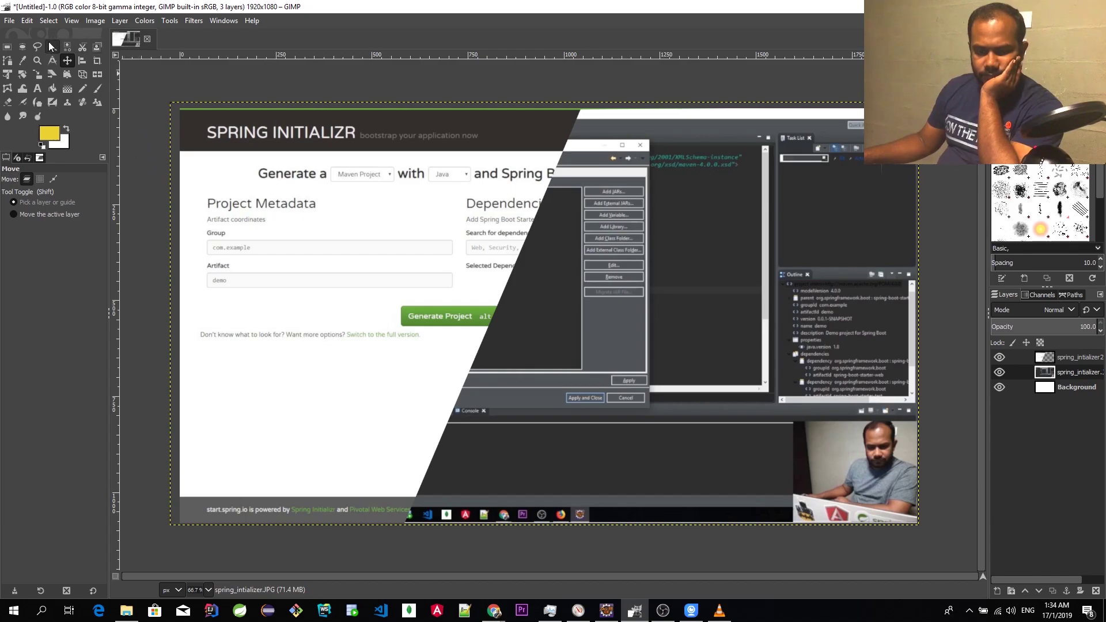
Step: Make a rectangular selection of about 1074 × 346 px across the diagonal cut, positioned at about 239, 578
{"action": "left_click", "coordinate": [7, 46]}
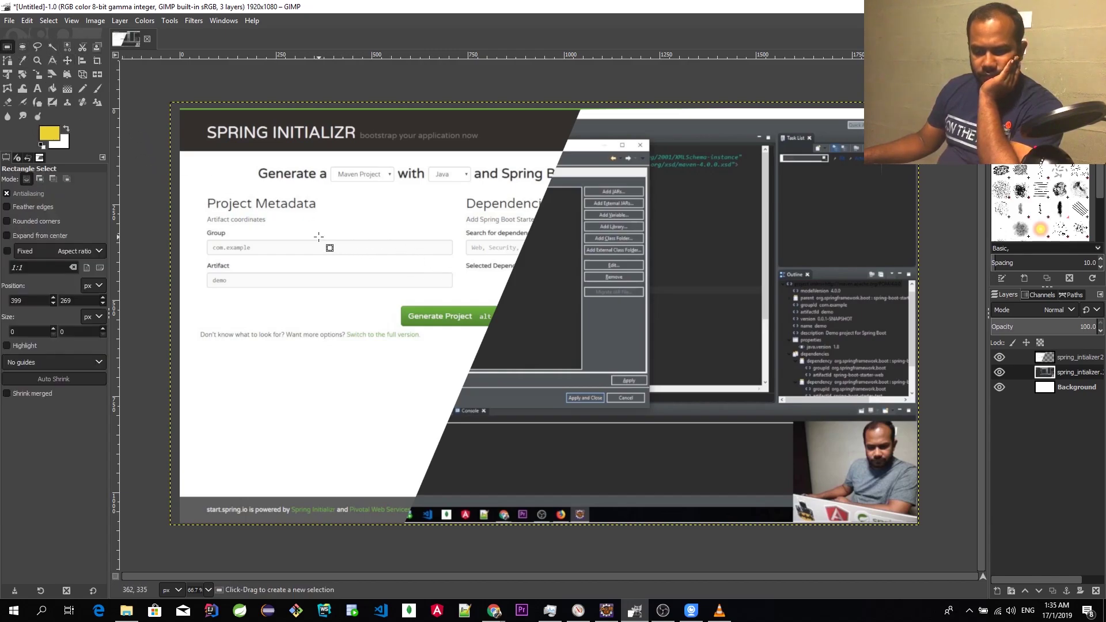
{"action": "left_click_drag", "start_coordinate": [319, 237], "coordinate": [731, 369]}
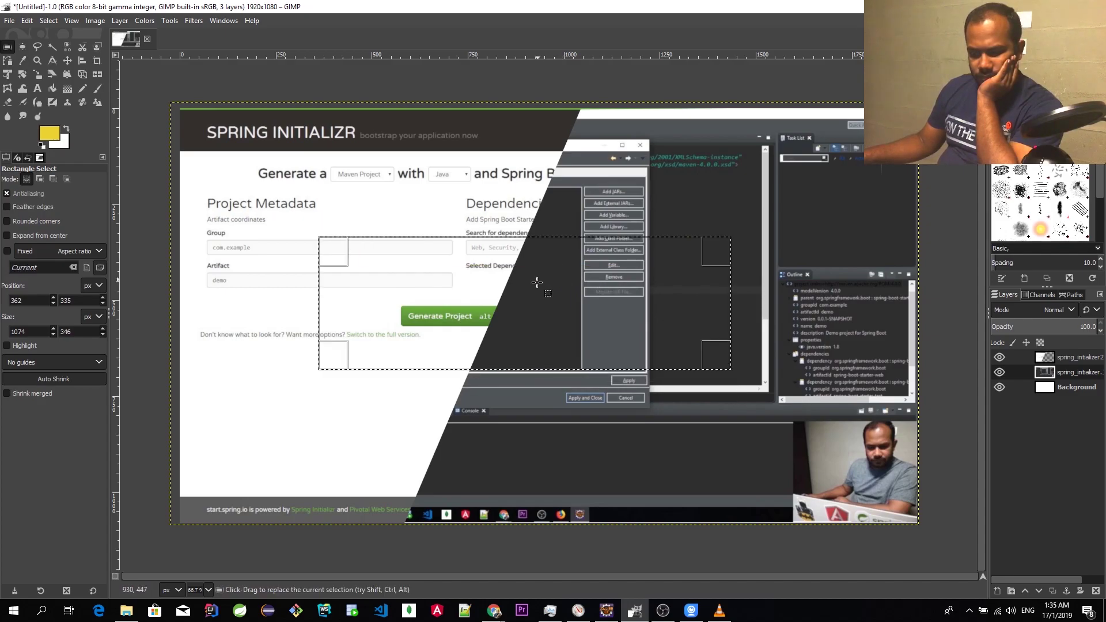
{"action": "left_click_drag", "start_coordinate": [536, 286], "coordinate": [488, 380]}
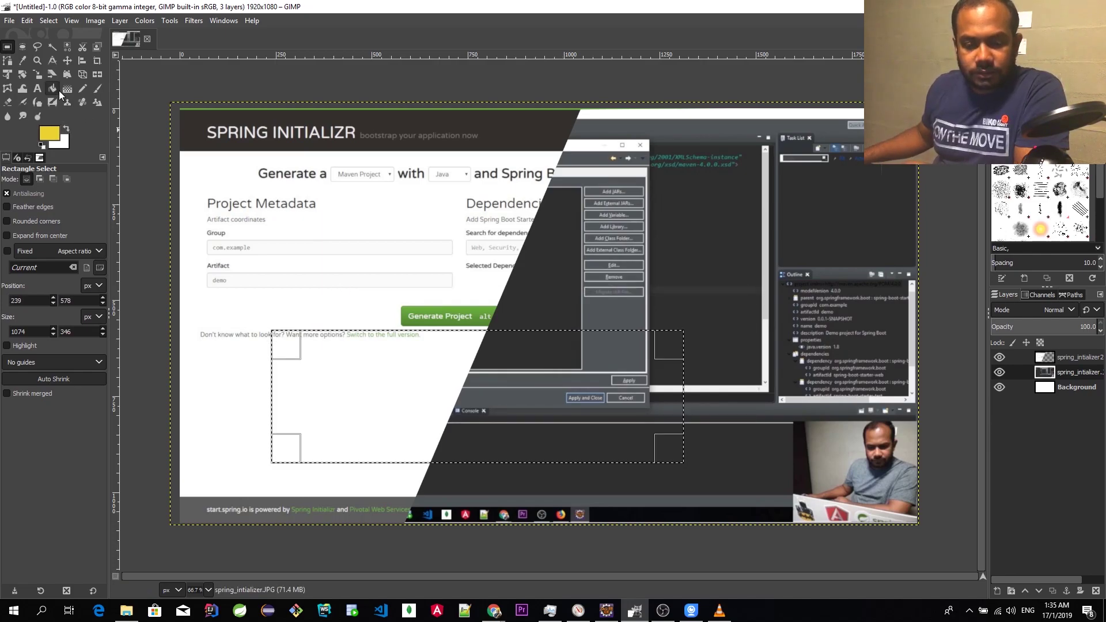
Step: Try a yellow paintbrush stroke inside the selection, and sample the Generate Project button's green (63a23a) as the foreground color
{"action": "left_click", "coordinate": [95, 90]}
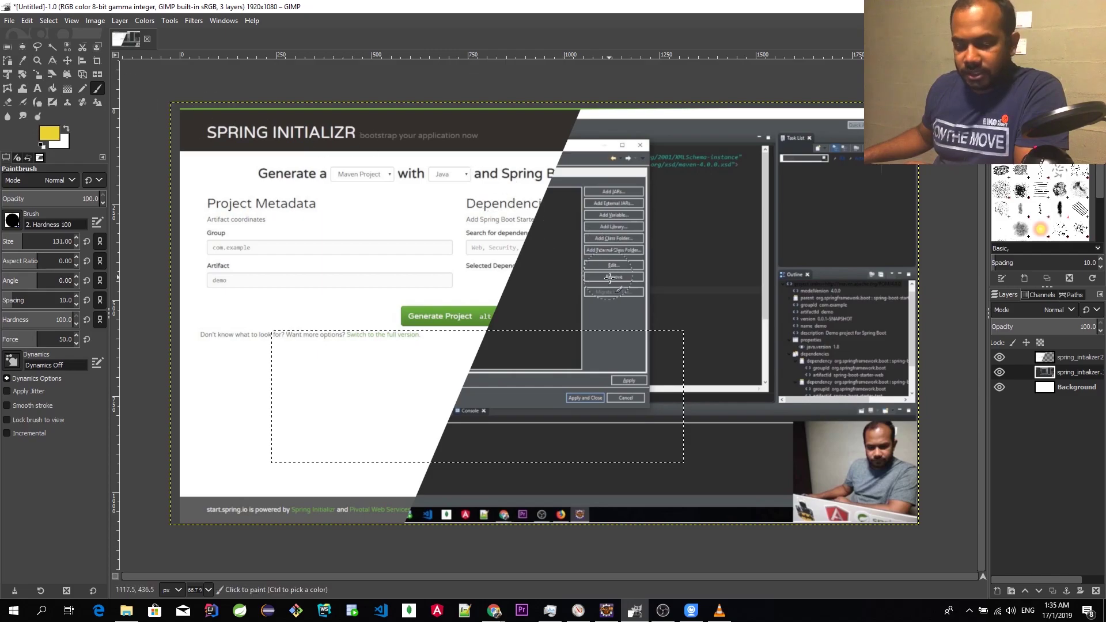
{"action": "mouse_move", "coordinate": [625, 344]}
{"action": "left_mouse_down"}
{"action": "mouse_move", "coordinate": [567, 355]}
{"action": "mouse_move", "coordinate": [665, 352]}
{"action": "mouse_move", "coordinate": [583, 348]}
{"action": "left_mouse_up"}
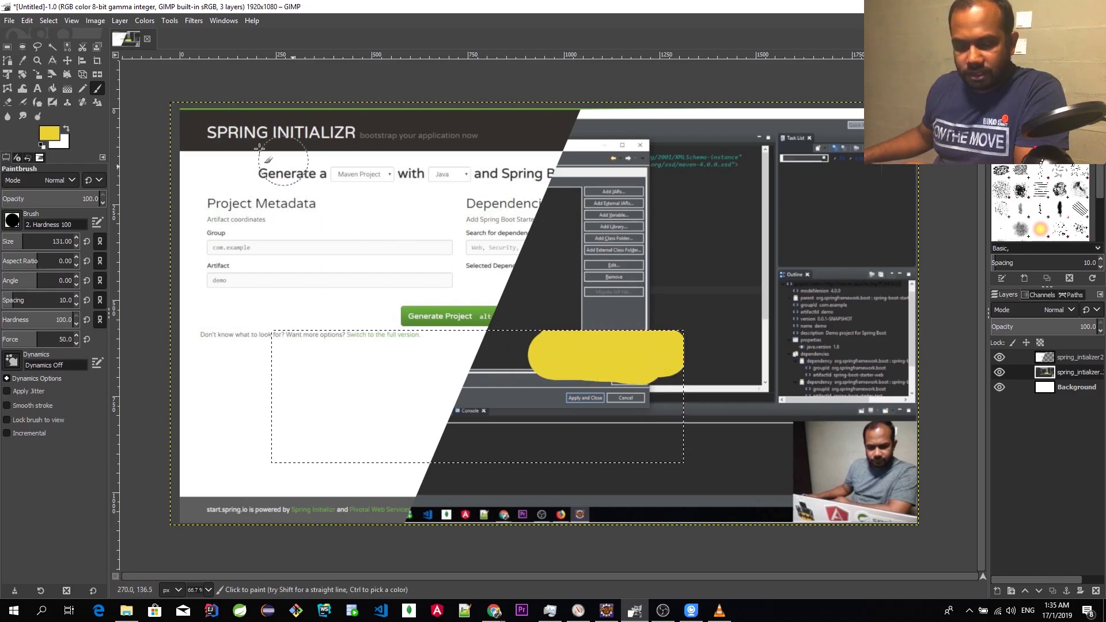
{"action": "left_click", "coordinate": [51, 135]}
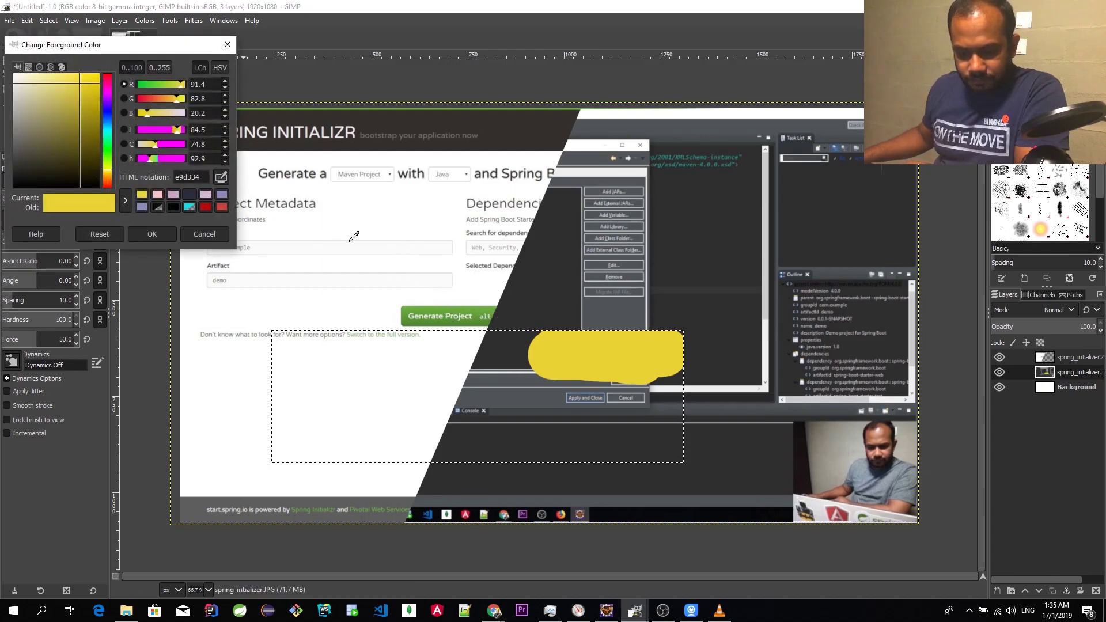
{"action": "left_click", "coordinate": [481, 308]}
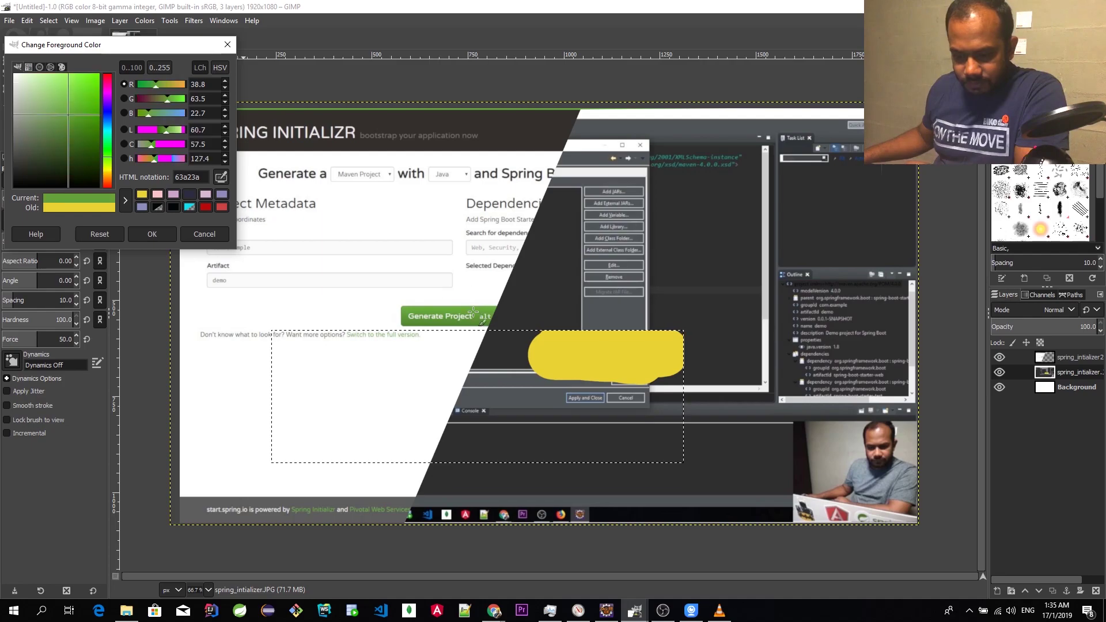
{"action": "left_click", "coordinate": [152, 234]}
Step: Try painting the rectangular selection green on the Eclipse layer and raising that layer, and undo these changes
{"action": "mouse_move", "coordinate": [561, 334]}
{"action": "left_mouse_down"}
{"action": "mouse_move", "coordinate": [729, 368]}
{"action": "mouse_move", "coordinate": [552, 339]}
{"action": "mouse_move", "coordinate": [220, 349]}
{"action": "mouse_move", "coordinate": [353, 361]}
{"action": "mouse_move", "coordinate": [367, 380]}
{"action": "mouse_move", "coordinate": [427, 403]}
{"action": "mouse_move", "coordinate": [384, 445]}
{"action": "mouse_move", "coordinate": [648, 408]}
{"action": "left_mouse_up"}
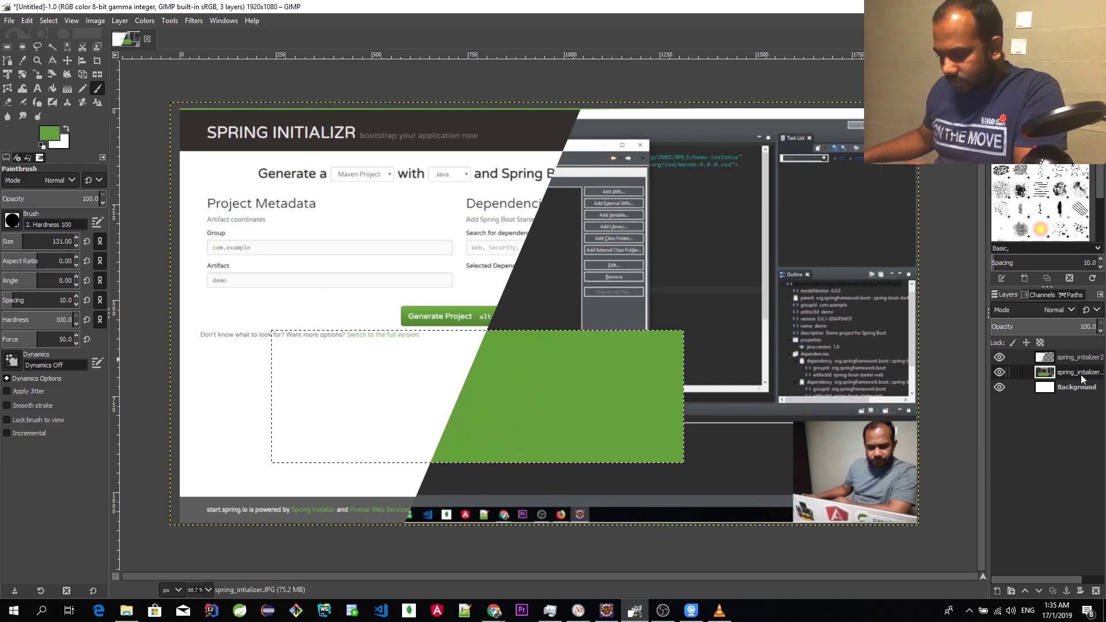
{"action": "left_click_drag", "start_coordinate": [1078, 378], "coordinate": [1076, 358]}
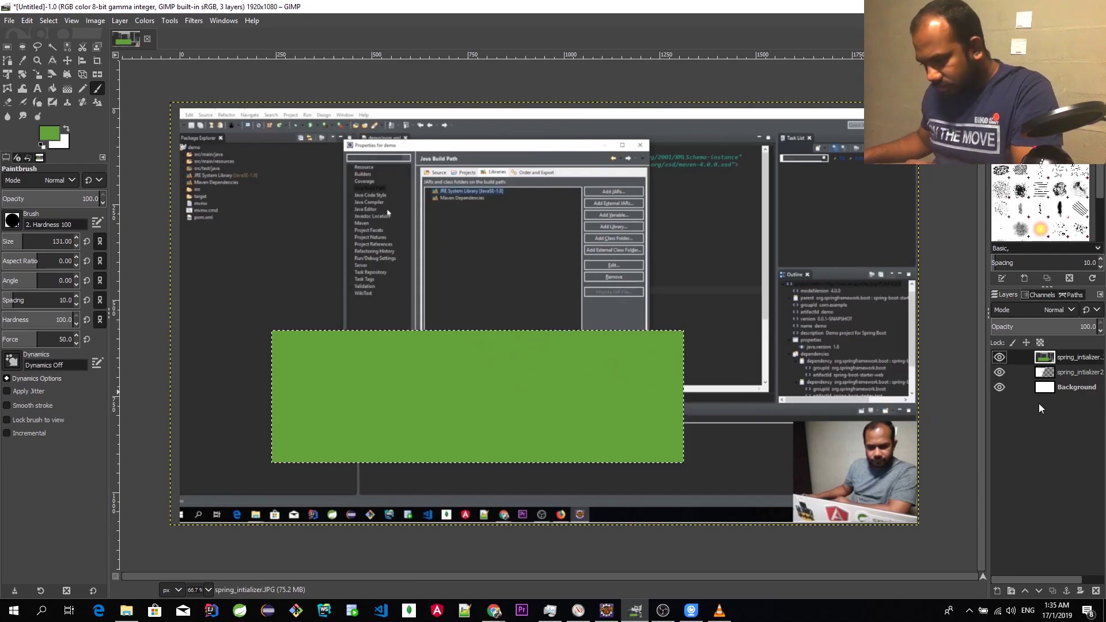
{"action": "key", "text": "ctrl+z"}
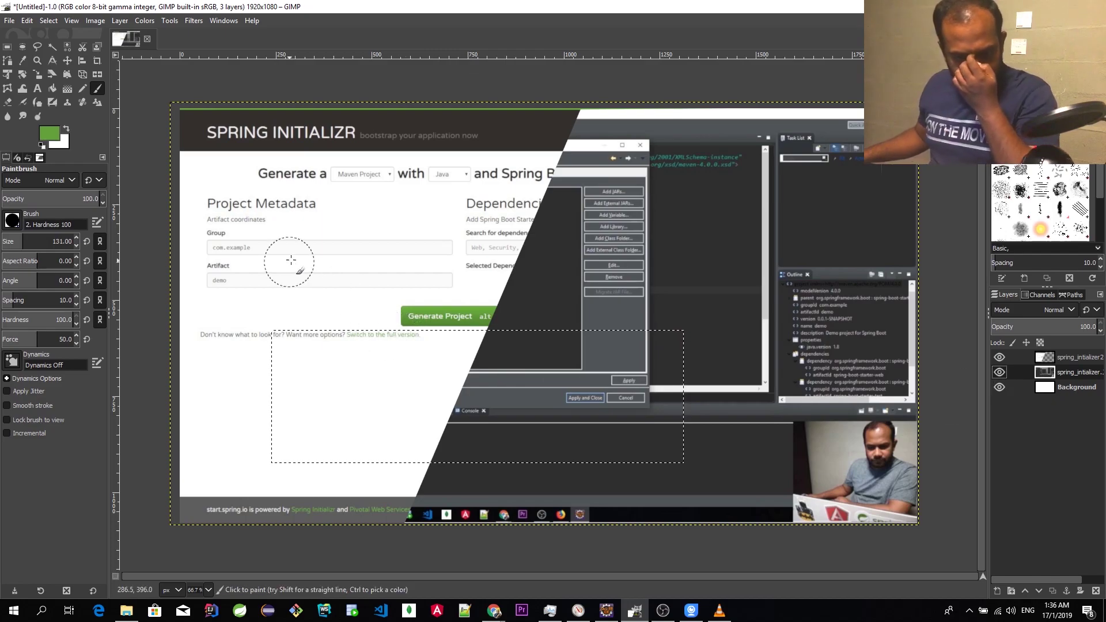
Step: Add a transparent 1920 × 1080 px layer above spring_intializer2 and paint the whole rectangular selection green on it
{"action": "right_click", "coordinate": [1072, 357]}
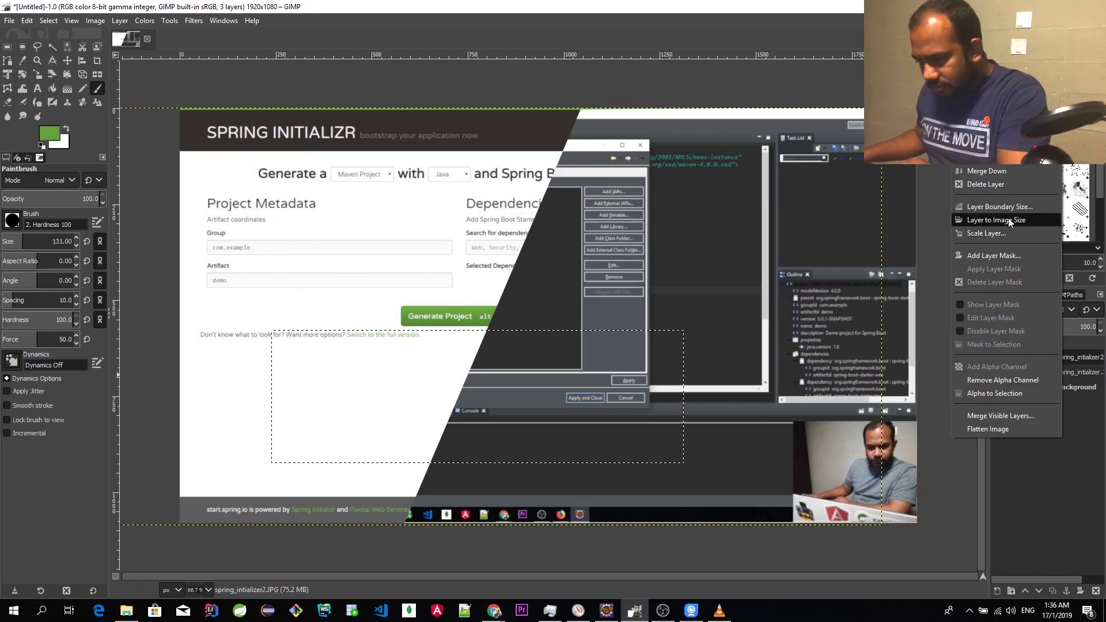
{"action": "key", "text": "Escape"}
{"action": "key", "text": "shift+ctrl+n"}
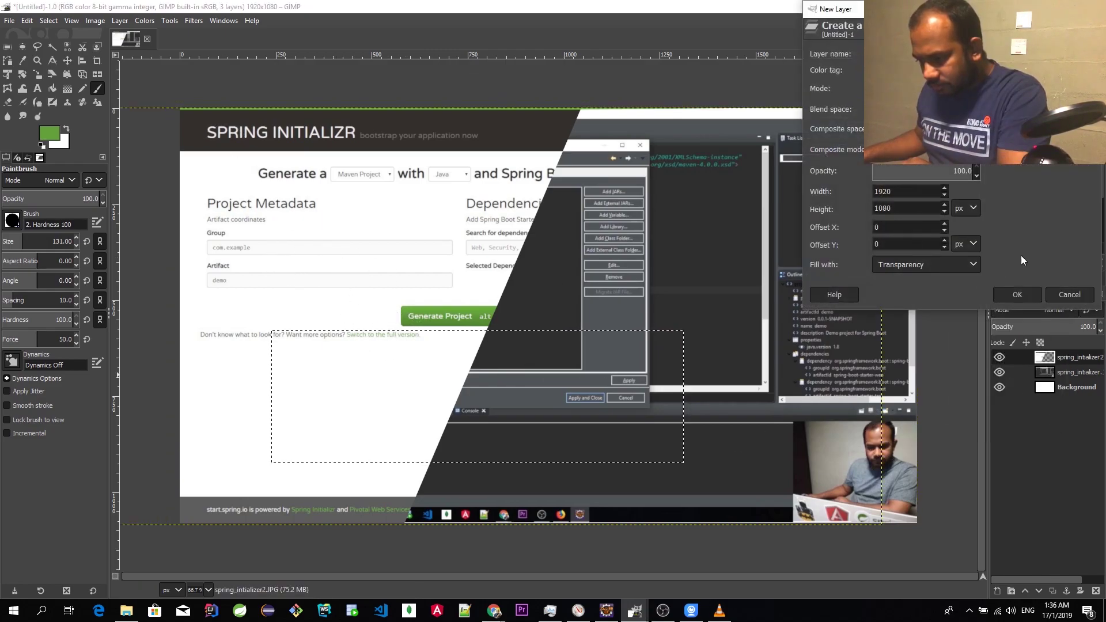
{"action": "left_click", "coordinate": [1017, 294]}
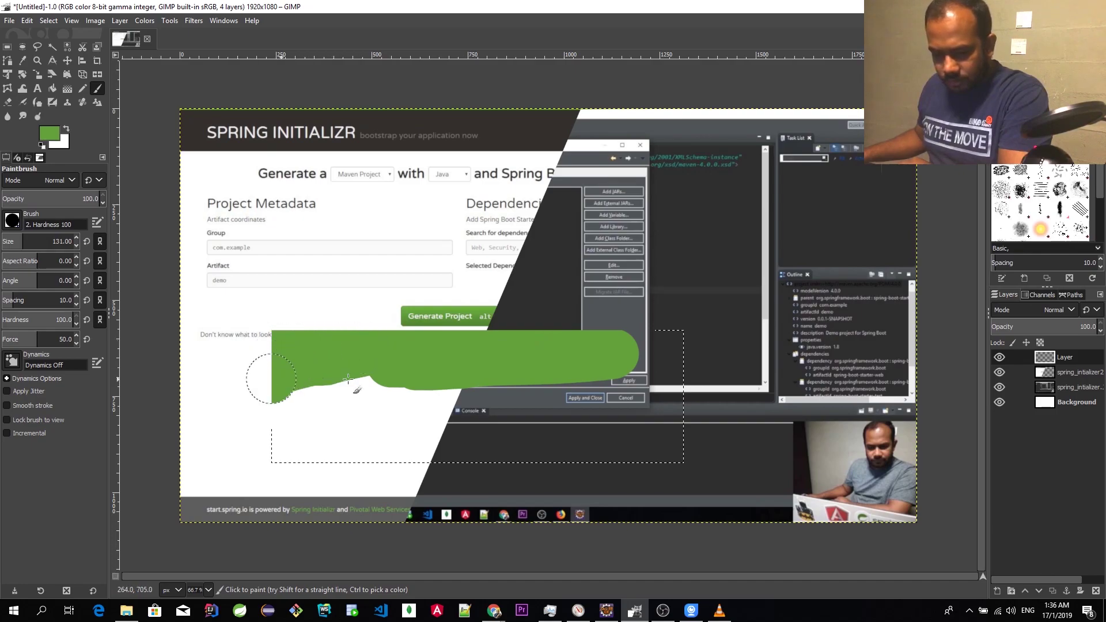
{"action": "mouse_move", "coordinate": [660, 447]}
{"action": "left_mouse_down"}
{"action": "mouse_move", "coordinate": [704, 427]}
{"action": "mouse_move", "coordinate": [720, 385]}
{"action": "mouse_move", "coordinate": [702, 352]}
{"action": "left_mouse_up"}
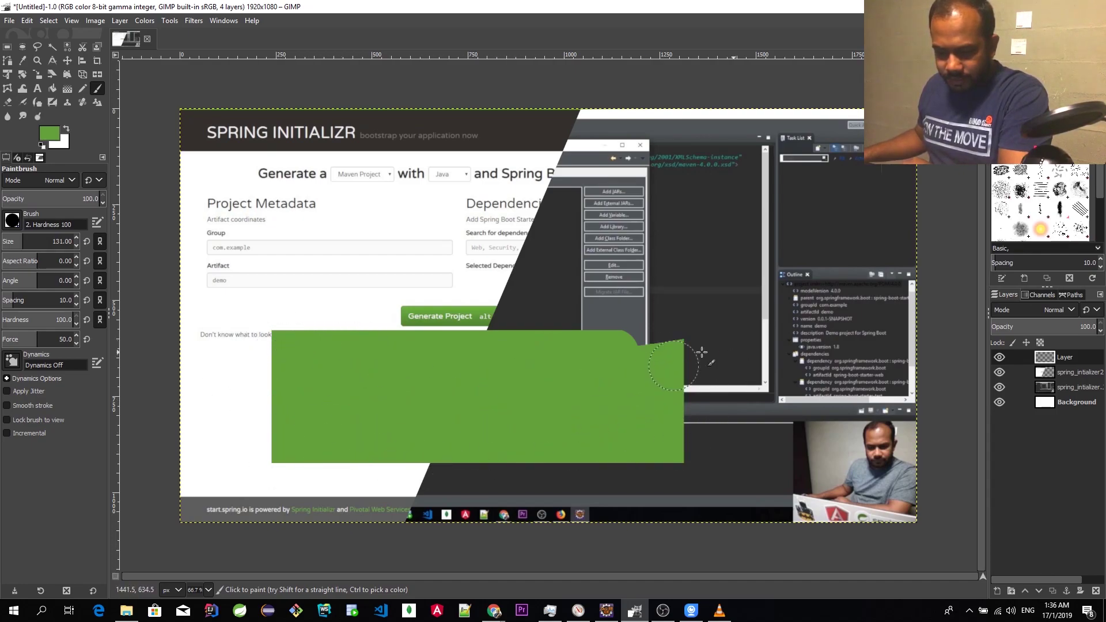
{"action": "mouse_move", "coordinate": [450, 370]}
{"action": "left_mouse_down"}
{"action": "mouse_move", "coordinate": [385, 394]}
{"action": "mouse_move", "coordinate": [452, 378]}
{"action": "left_mouse_up"}
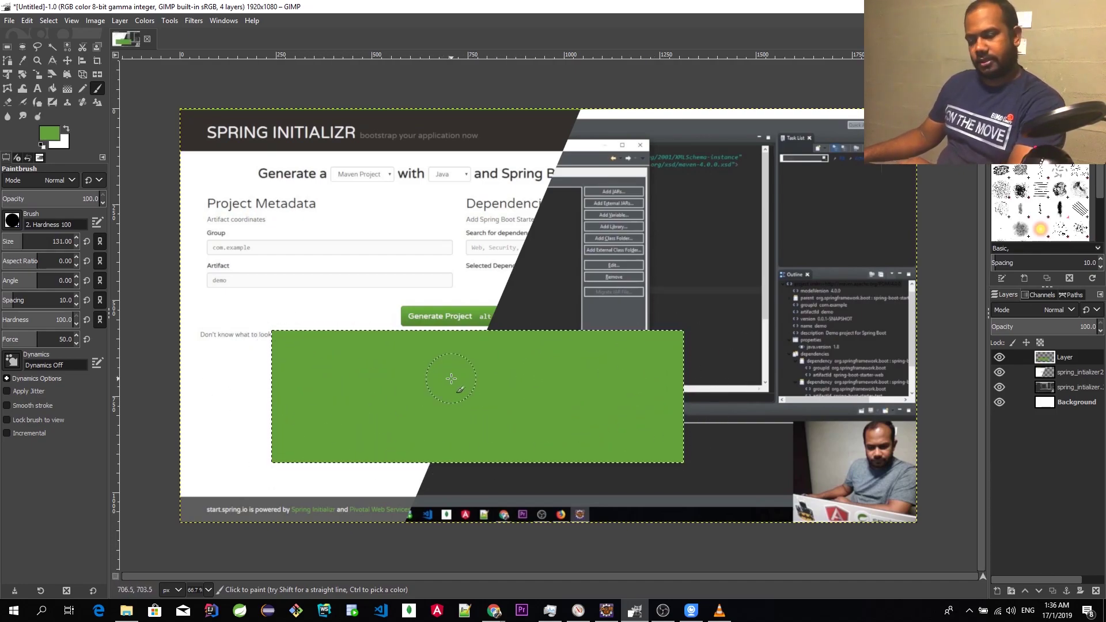
Step: Widen the rectangular selection to the right to about 1258 px and paint the added area green
{"action": "key", "text": "r"}
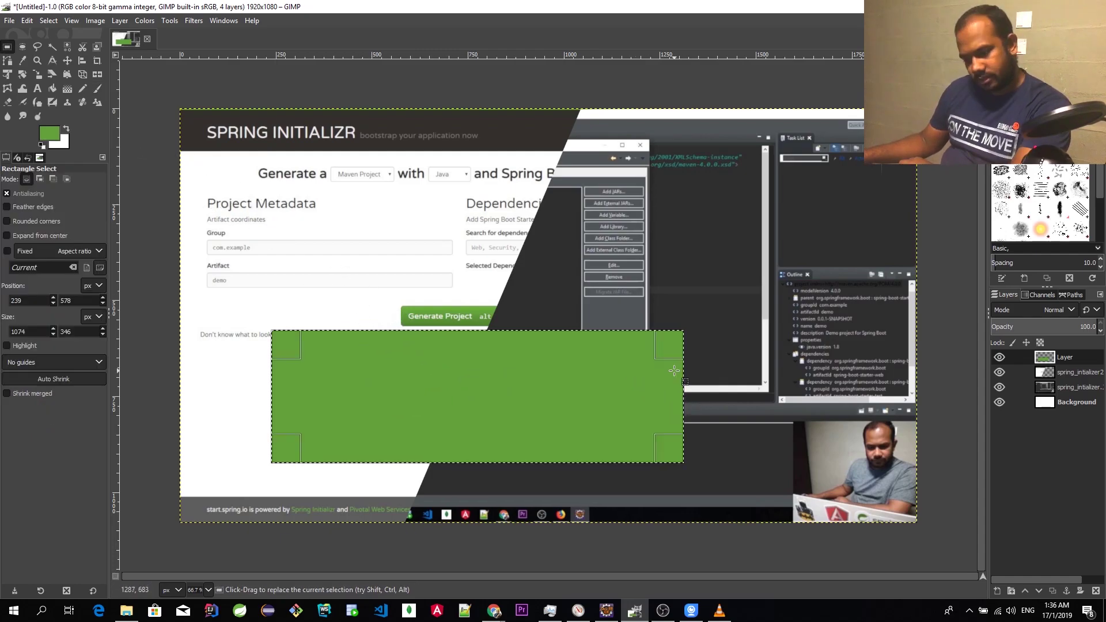
{"action": "left_click_drag", "start_coordinate": [681, 385], "coordinate": [754, 385]}
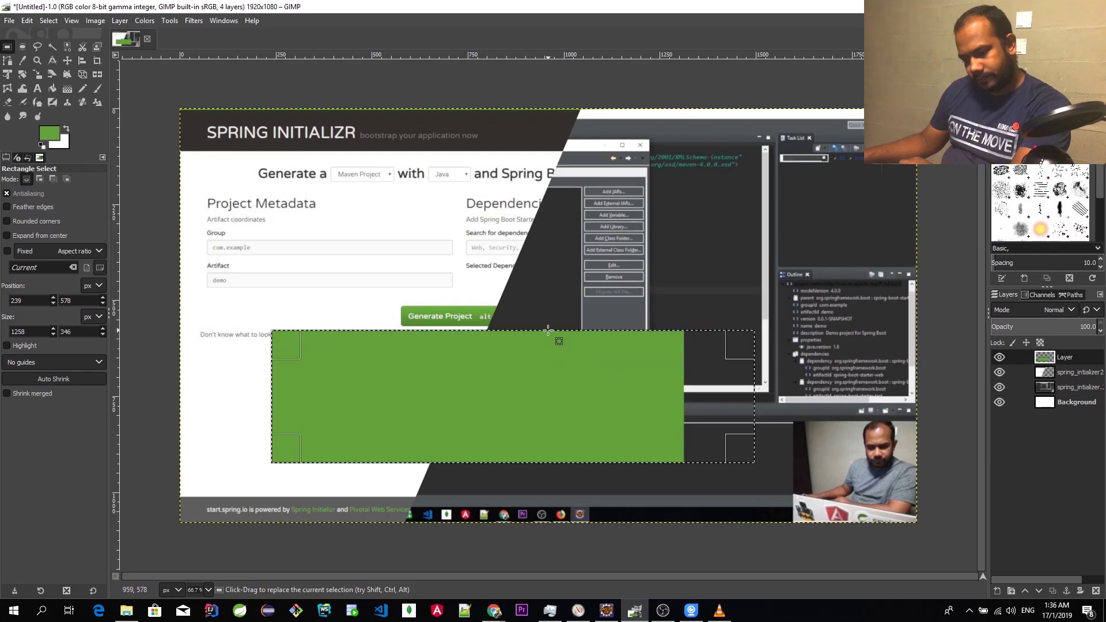
{"action": "left_click", "coordinate": [97, 88]}
{"action": "mouse_move", "coordinate": [642, 358]}
{"action": "left_mouse_down"}
{"action": "mouse_move", "coordinate": [730, 353]}
{"action": "mouse_move", "coordinate": [749, 383]}
{"action": "left_mouse_up"}
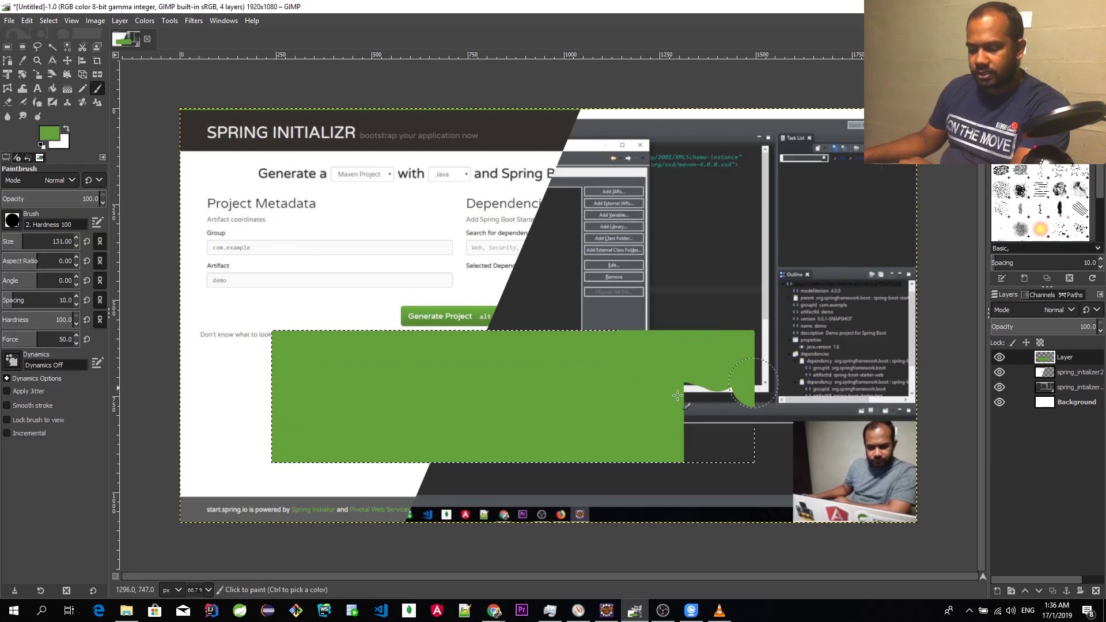
{"action": "left_click_drag", "start_coordinate": [677, 395], "coordinate": [717, 446]}
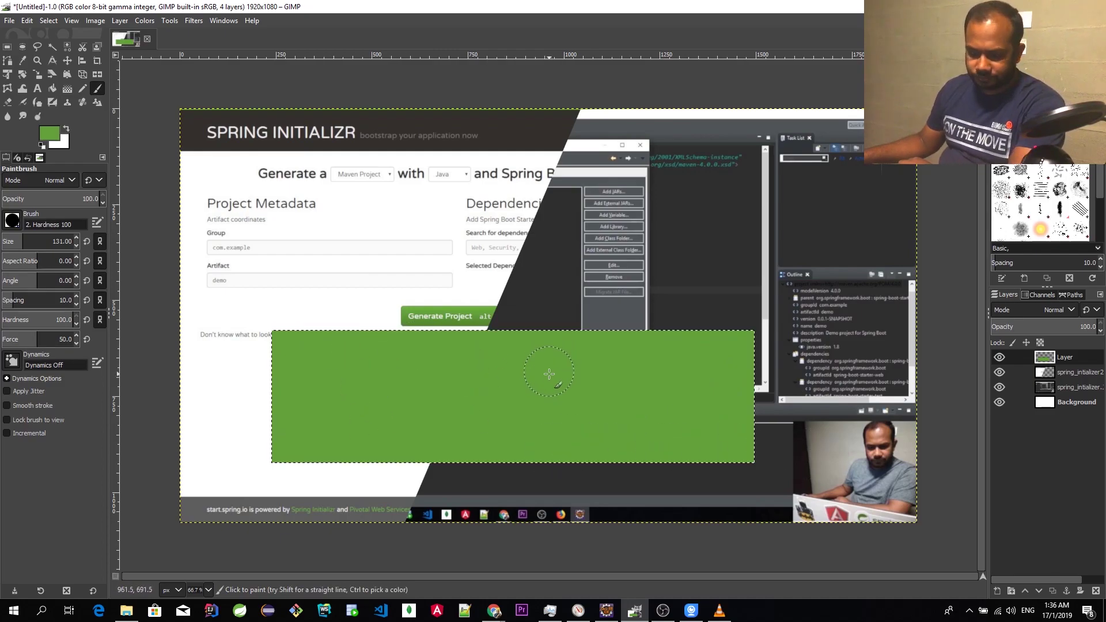
Step: Move the green rectangle layer slightly left and down, and clear the selection
{"action": "left_click", "coordinate": [68, 60]}
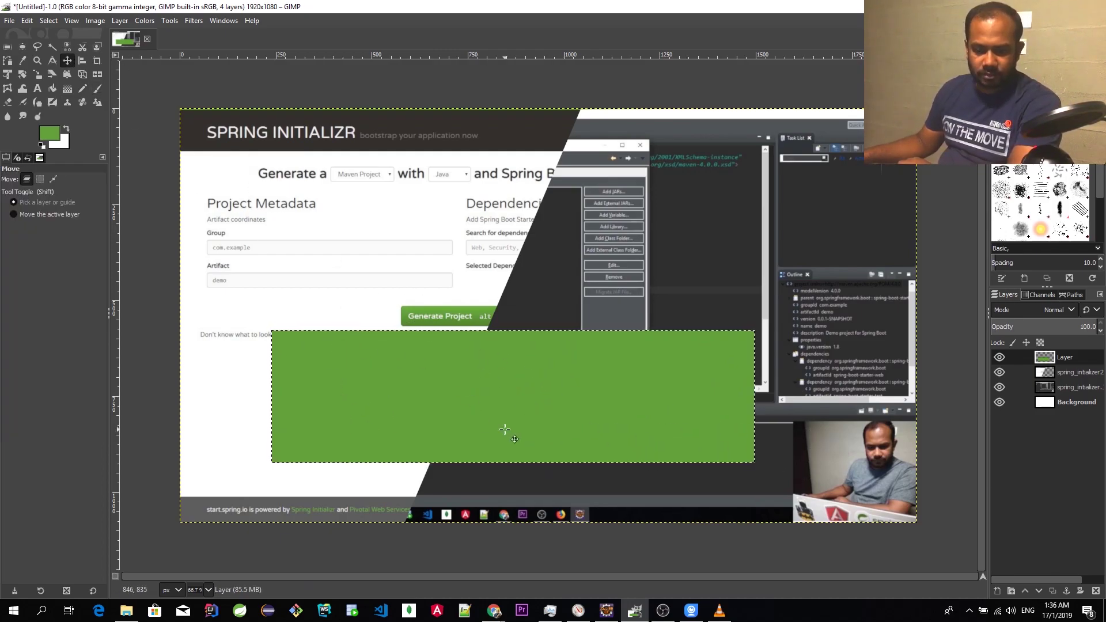
{"action": "left_click_drag", "start_coordinate": [498, 415], "coordinate": [469, 425]}
{"action": "key", "text": "r"}
{"action": "left_click", "coordinate": [161, 185]}
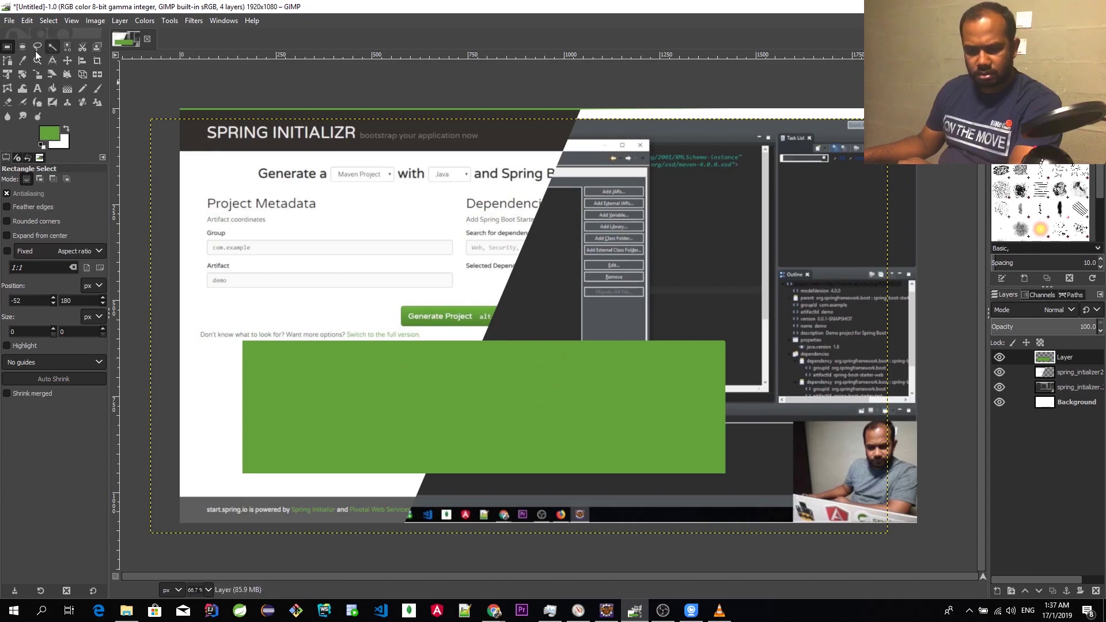
Step: Add the text "Spring Initializr" in 62 px Sans-serif near the green rectangle's upper left corner
{"action": "left_click", "coordinate": [37, 89]}
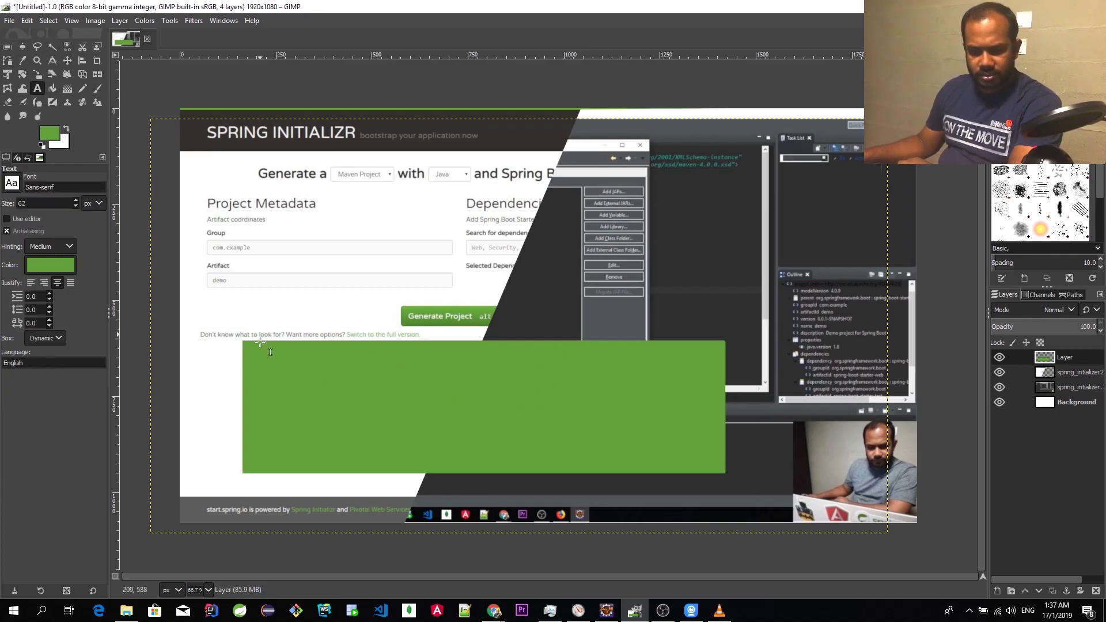
{"action": "left_click", "coordinate": [266, 375]}
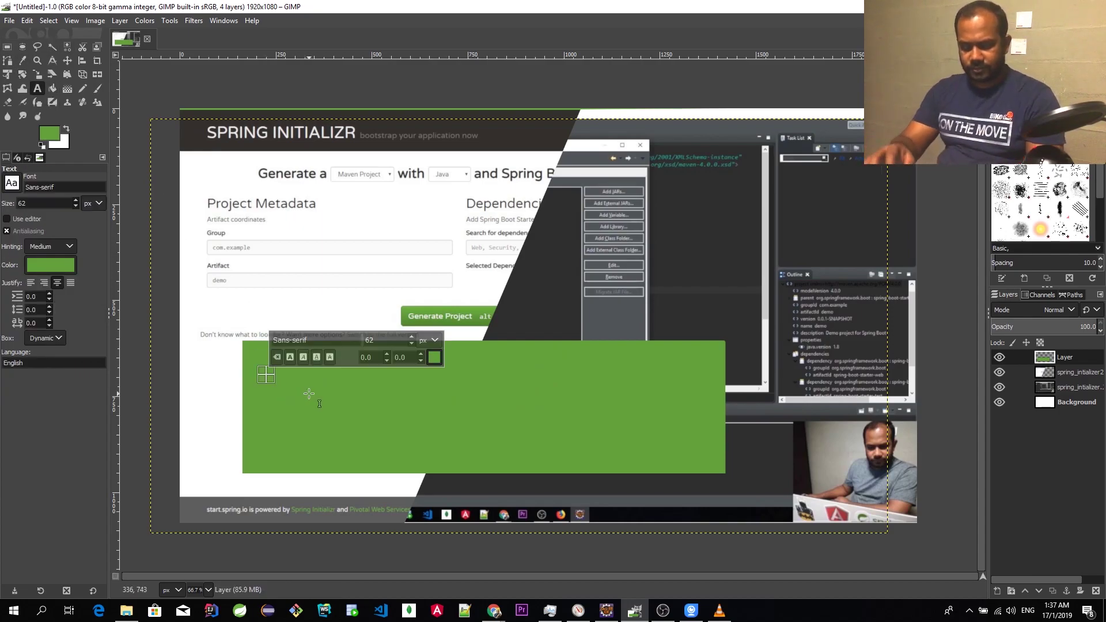
{"action": "type", "text": "Spring"}
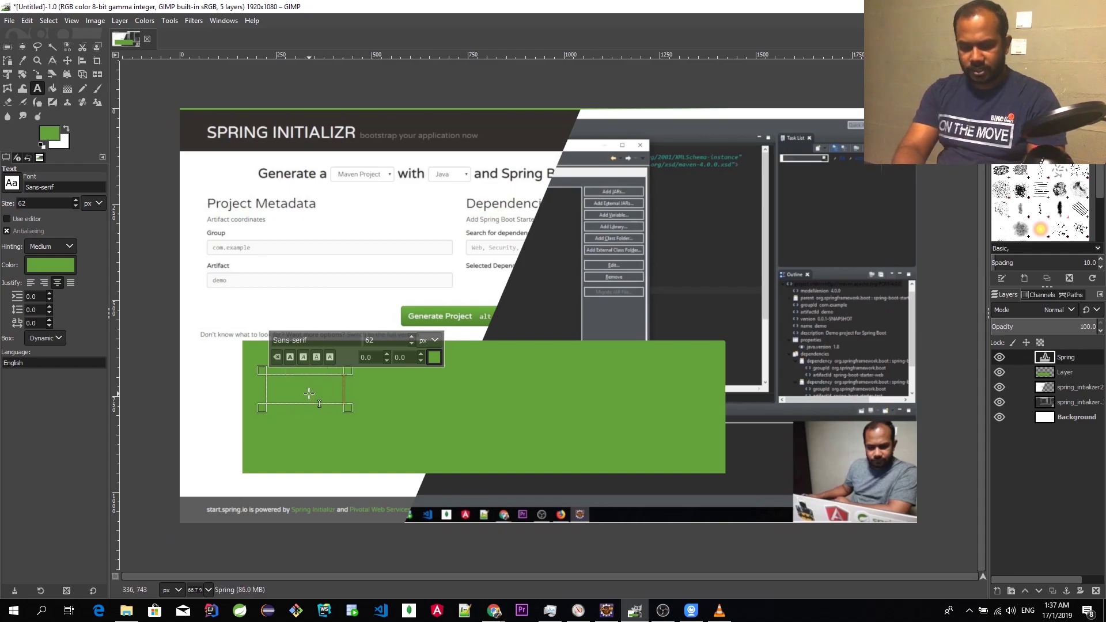
{"action": "type", "text": " In"}
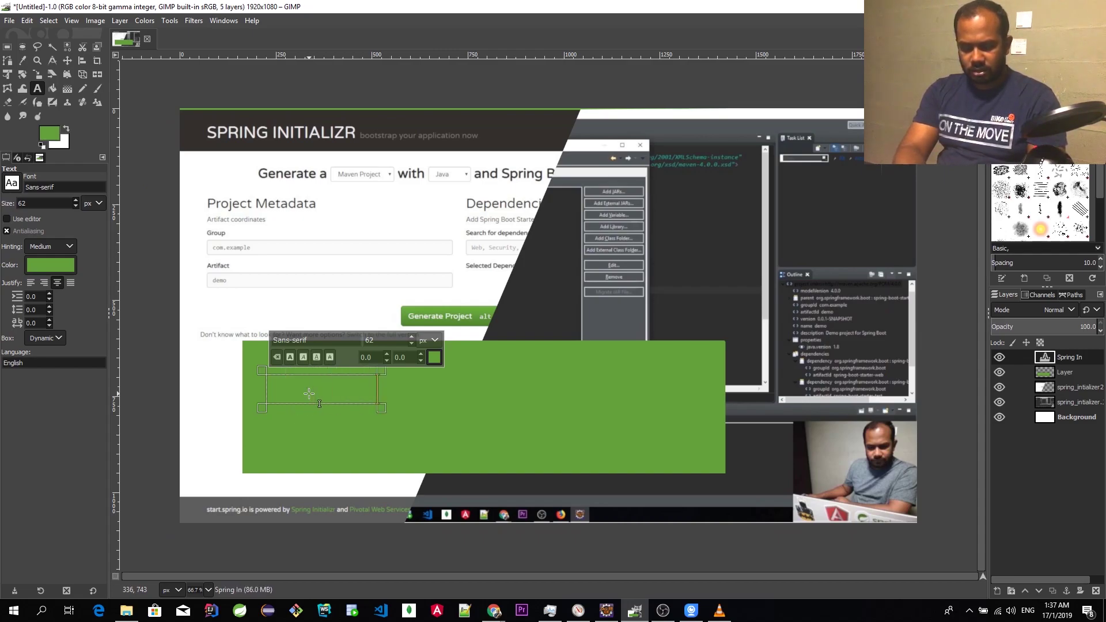
{"action": "type", "text": "itia"}
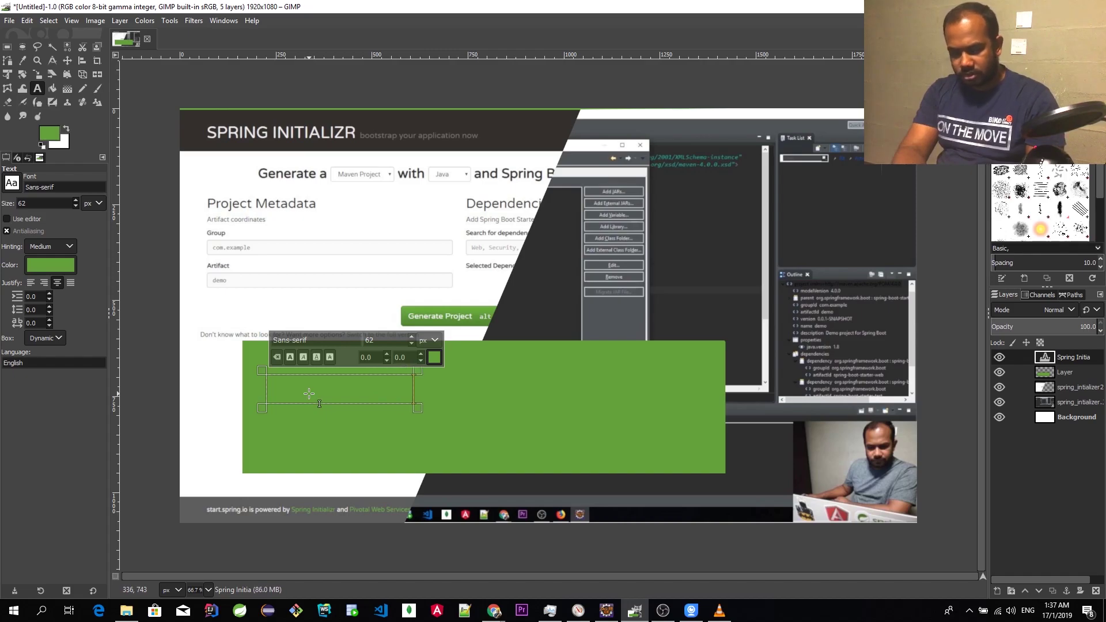
{"action": "type", "text": "lizr"}
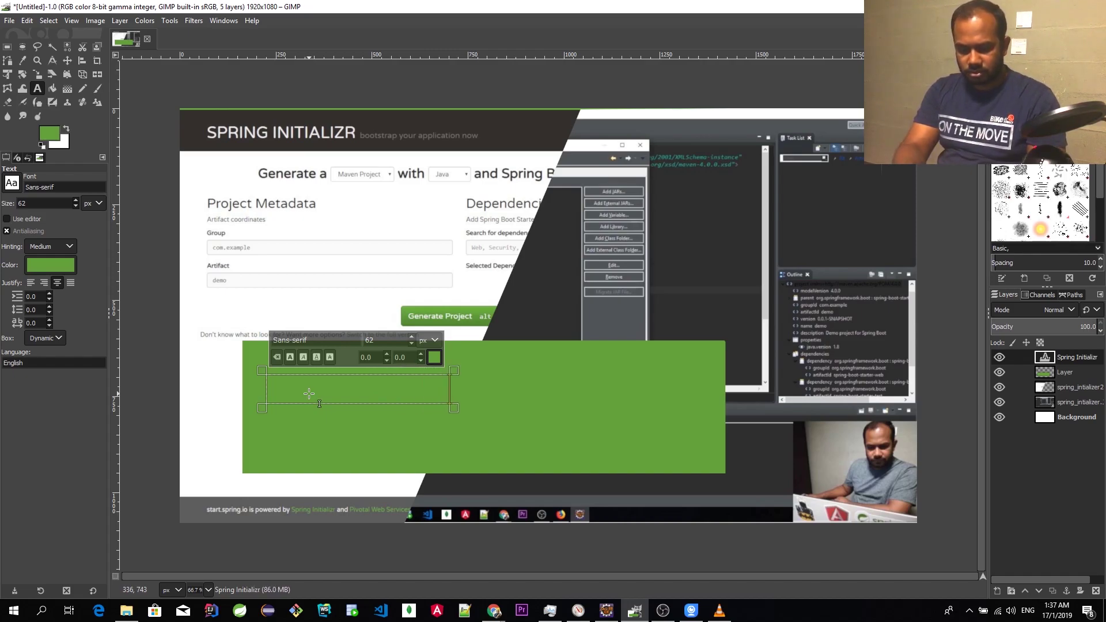
Step: Change the color of the whole "Spring Initializr" text to white
{"action": "key", "text": "ctrl+a"}
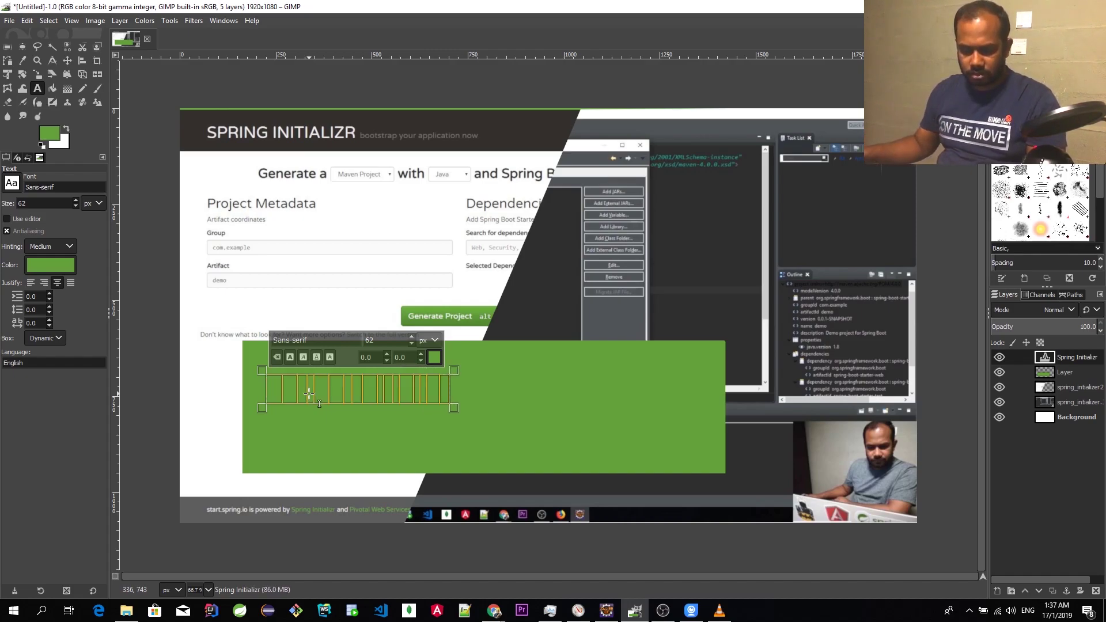
{"action": "left_click", "coordinate": [434, 359]}
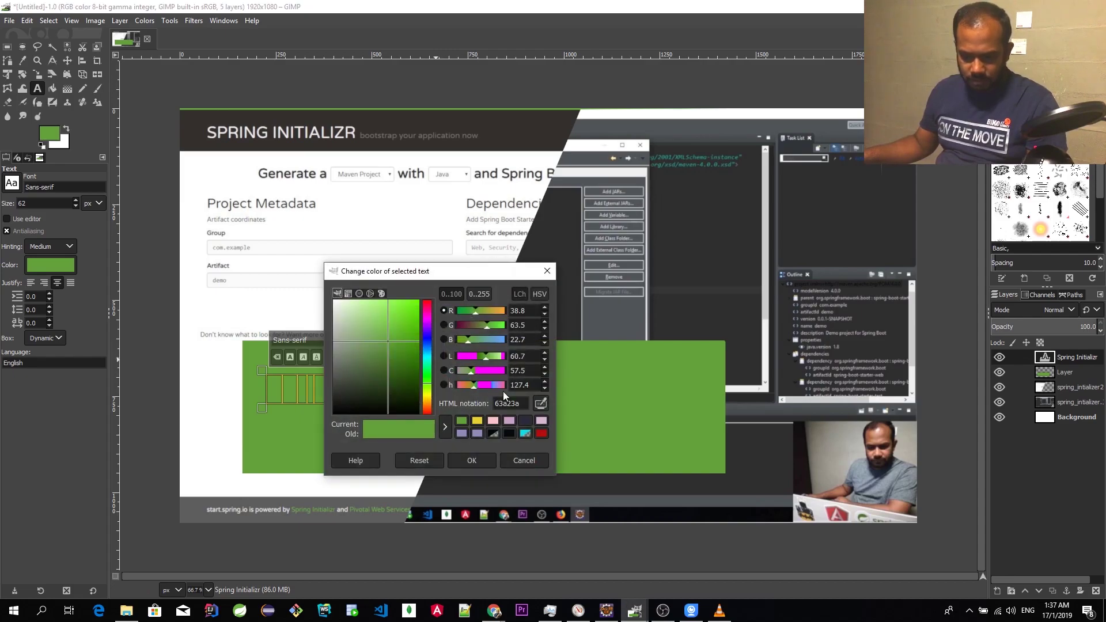
{"action": "left_click", "coordinate": [499, 357]}
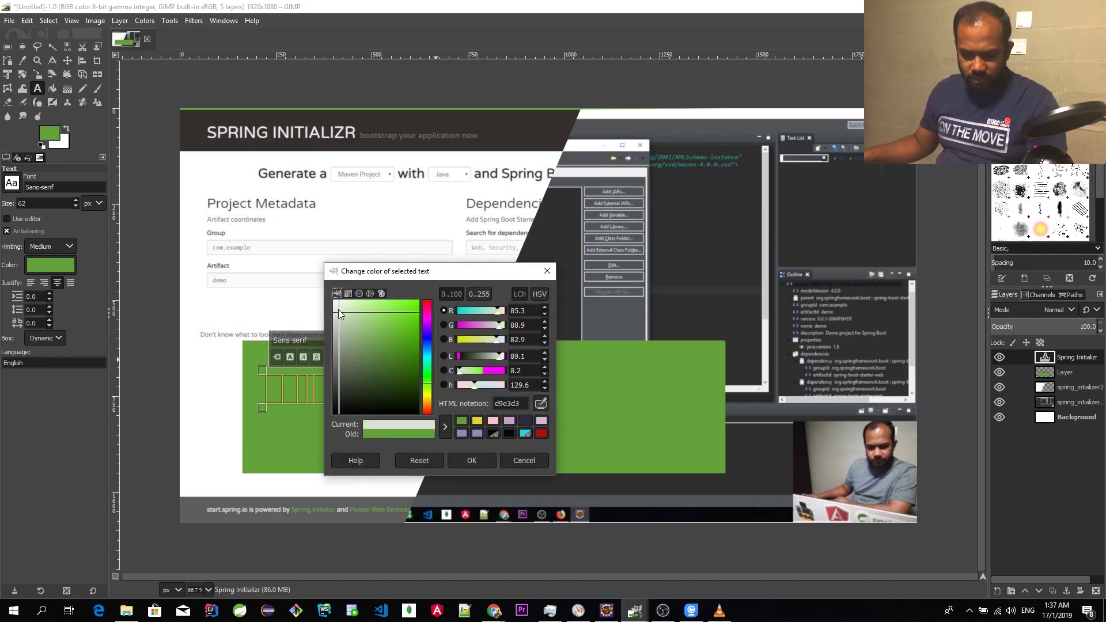
{"action": "left_click", "coordinate": [471, 461]}
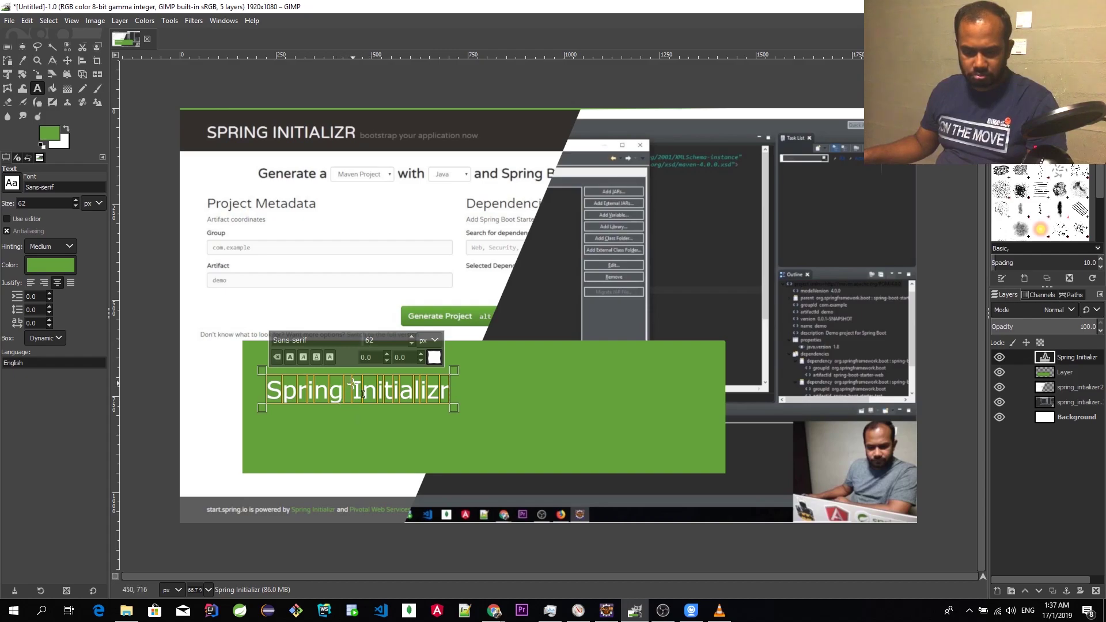
Step: Enlarge the "Spring Initializr" text to 90 px and move it about 23 px left and 45 px up on the green banner
{"action": "left_click", "coordinate": [412, 338]}
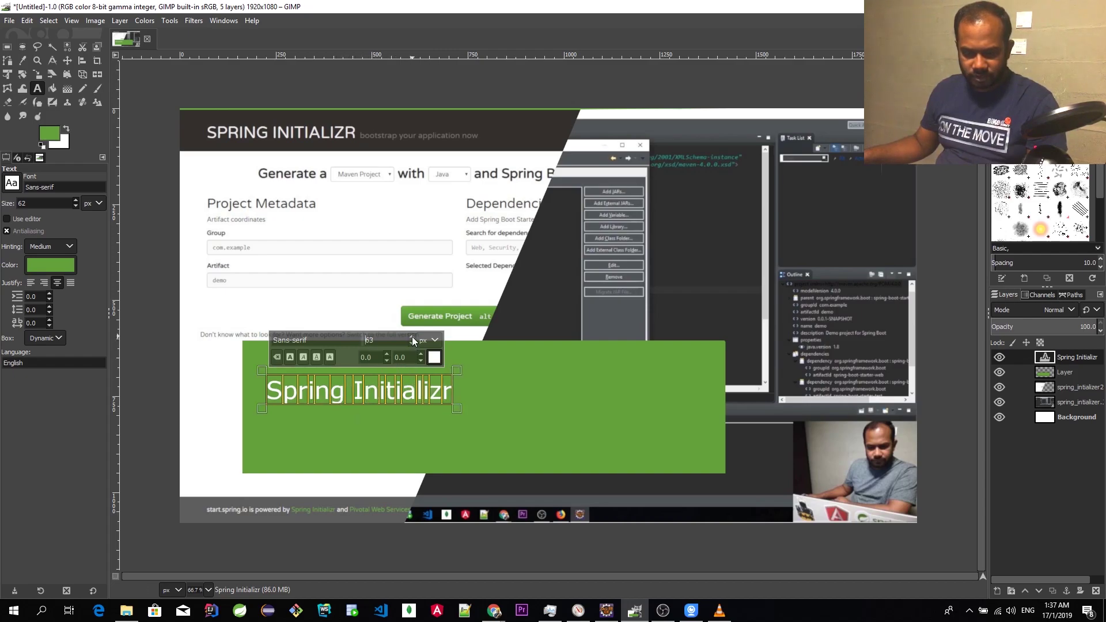
{"action": "left_click", "coordinate": [412, 337]}
{"action": "left_click", "coordinate": [412, 337]}
{"action": "left_click", "coordinate": [413, 337]}
{"action": "left_click", "coordinate": [413, 337]}
{"action": "left_click", "coordinate": [413, 338]}
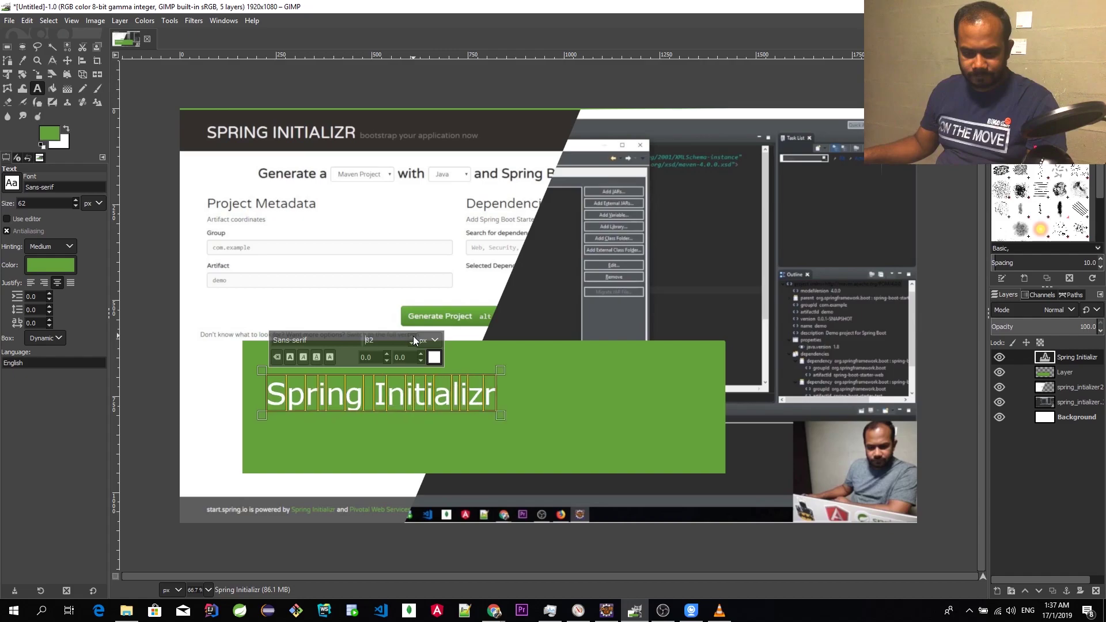
{"action": "left_click", "coordinate": [412, 345]}
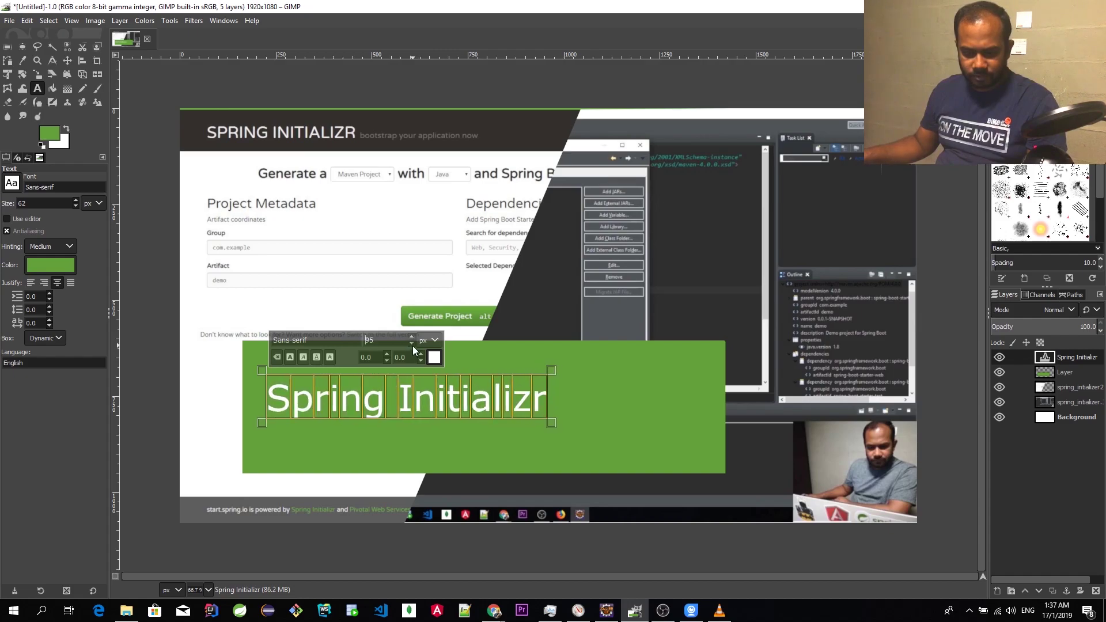
{"action": "left_click", "coordinate": [401, 400]}
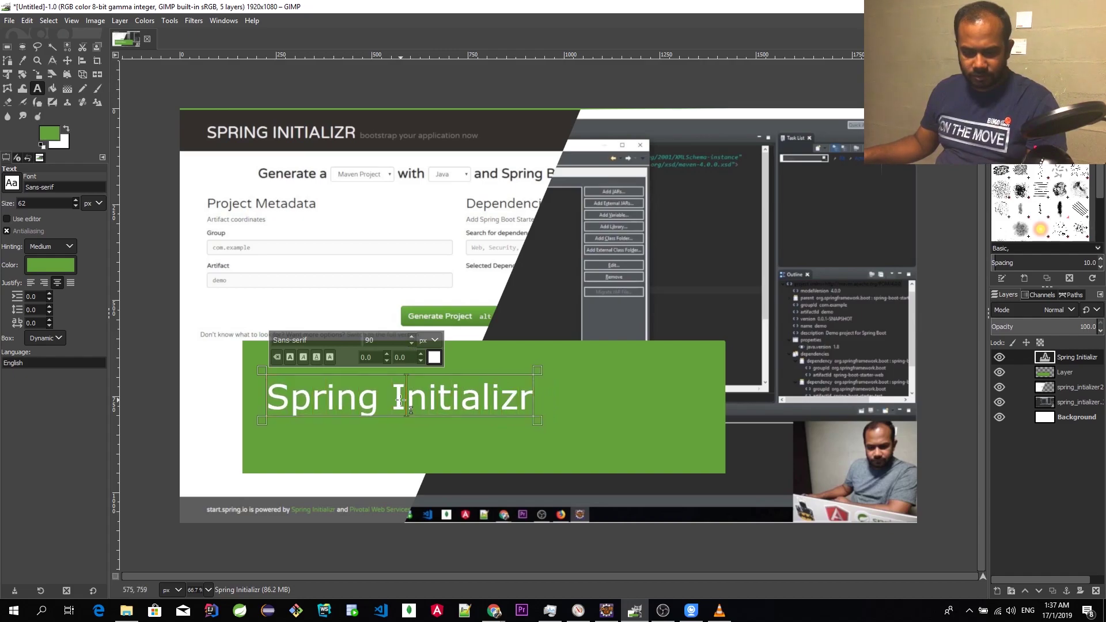
{"action": "left_click", "coordinate": [68, 61]}
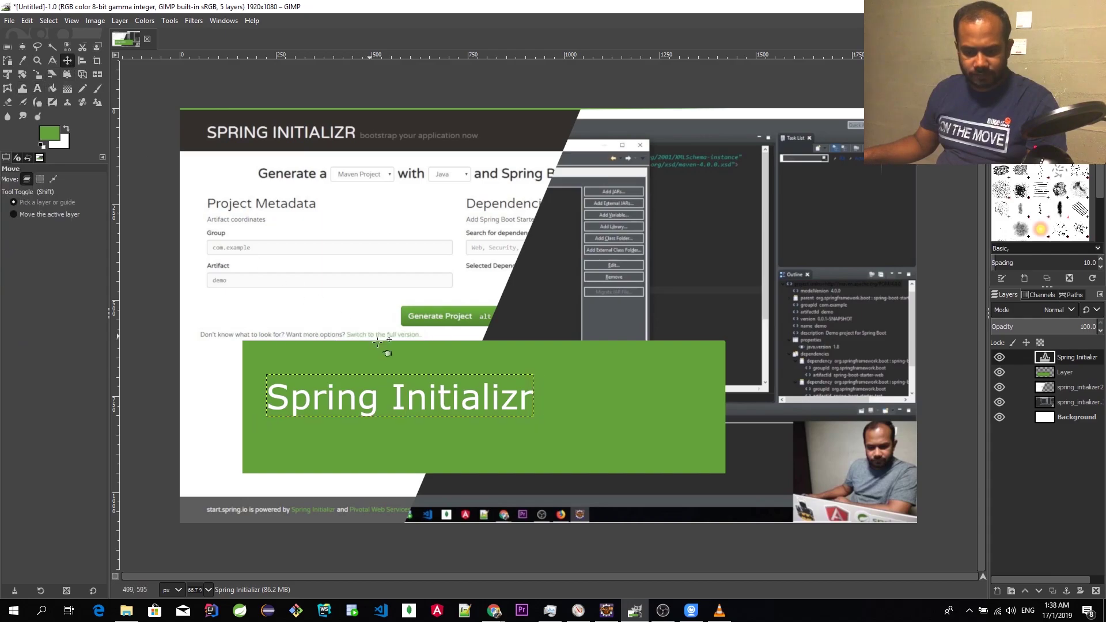
{"action": "left_click_drag", "start_coordinate": [397, 395], "coordinate": [389, 378]}
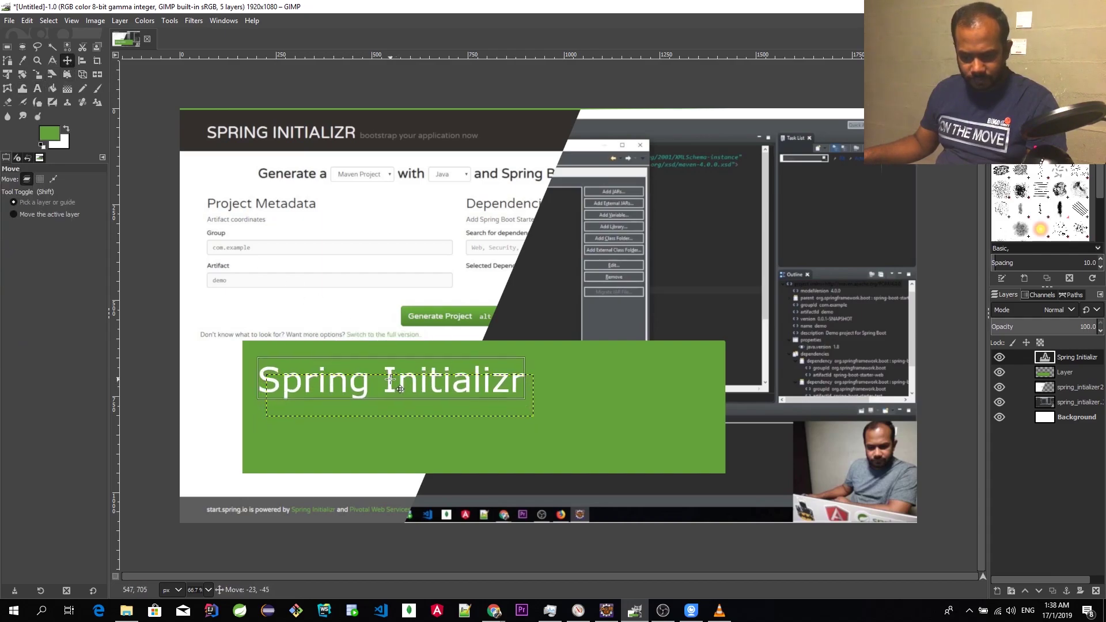
Step: Switch to Chrome and search Google for "sinhala inut tools" in a new tab
{"action": "mouse_move", "coordinate": [495, 613]}
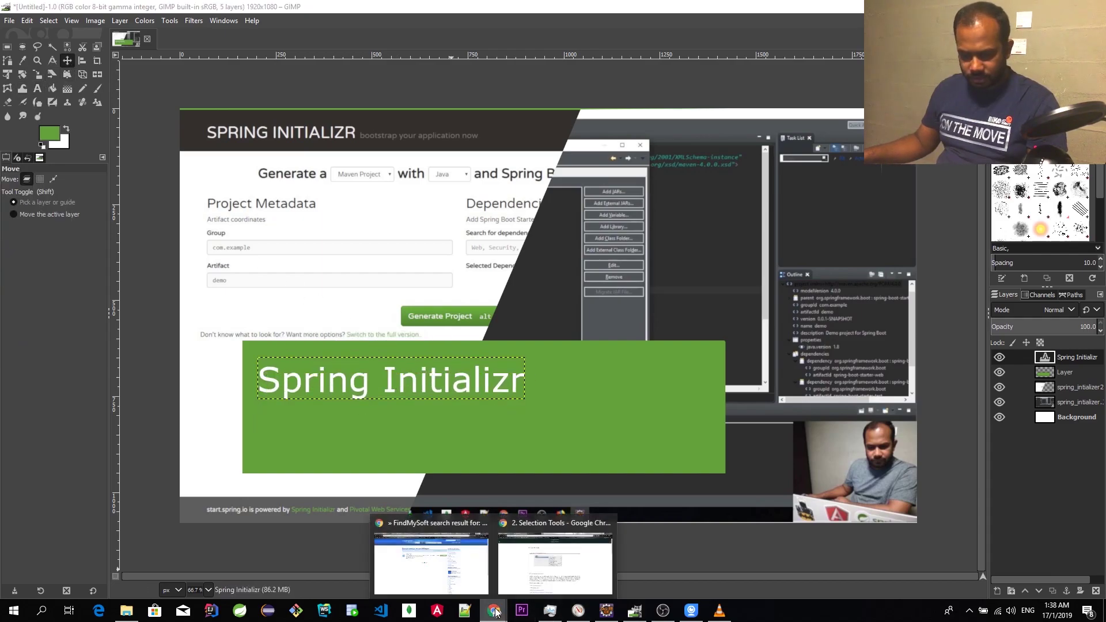
{"action": "left_click", "coordinate": [525, 573]}
{"action": "left_click", "coordinate": [430, 9]}
{"action": "type", "text": "sinhala"}
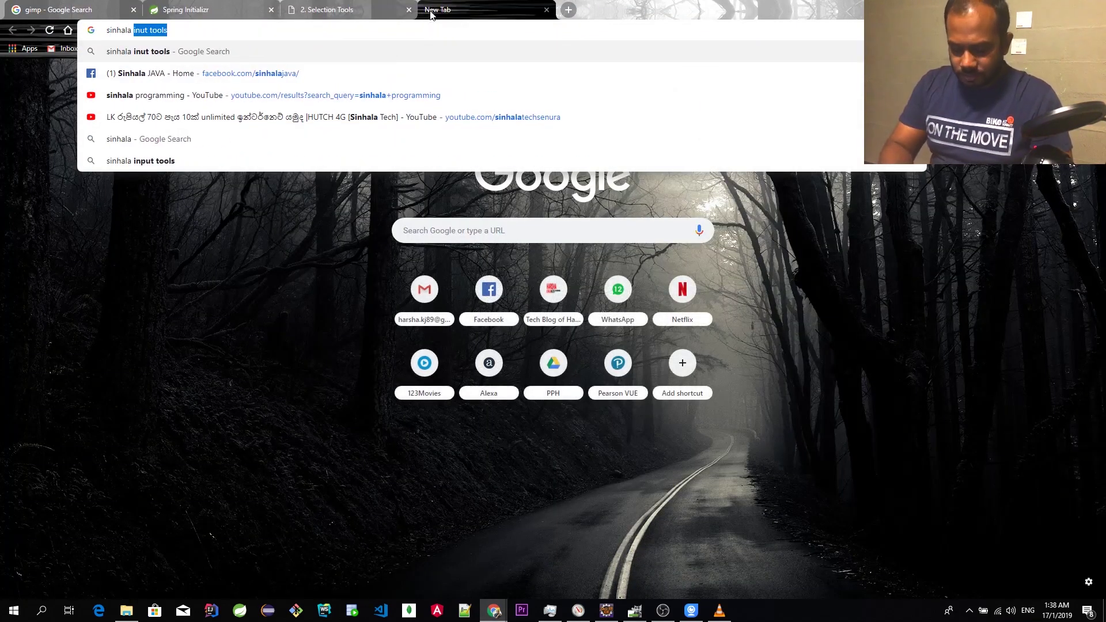
{"action": "key", "text": "Return"}
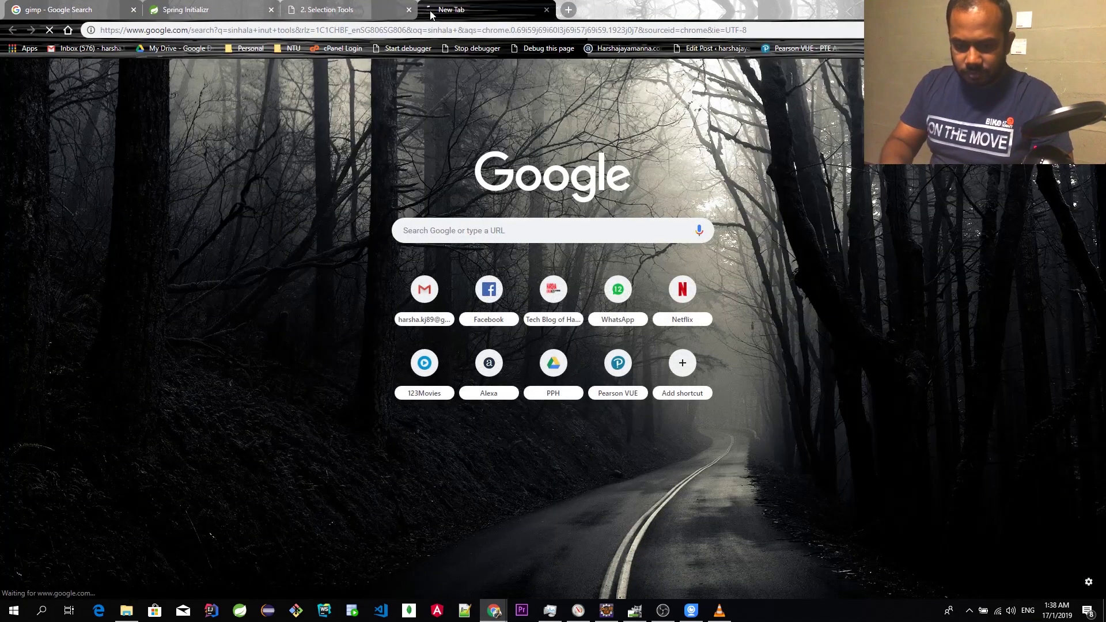
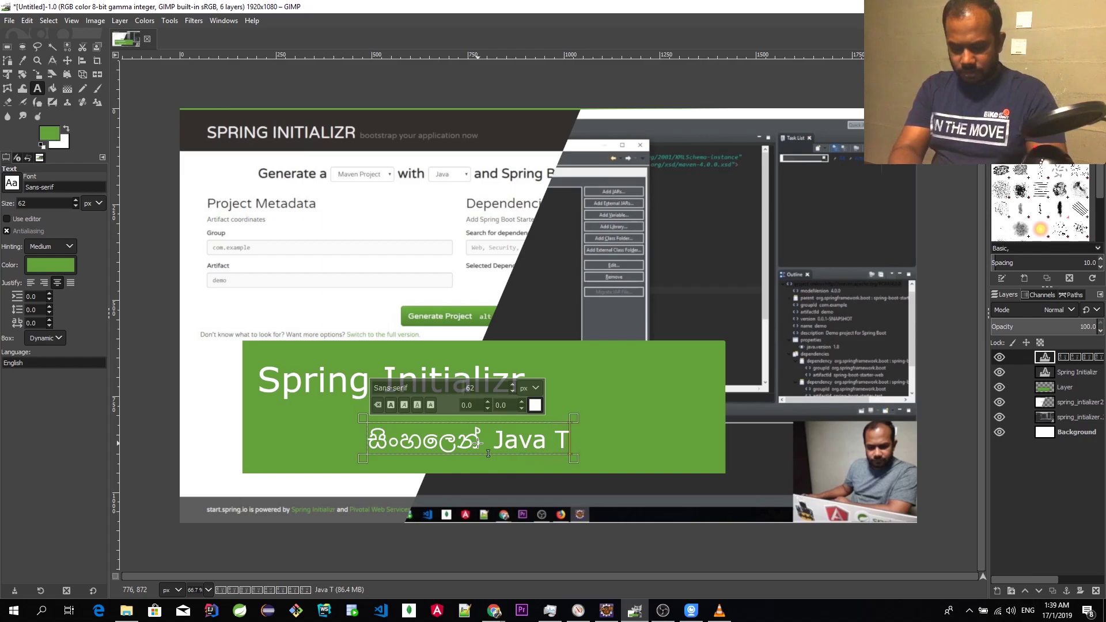
Step: Complete the banner's second text line as "සිංහලෙන් Java Tutorial" and format all of it at 69 px in bold
{"action": "type", "text": "rial"}
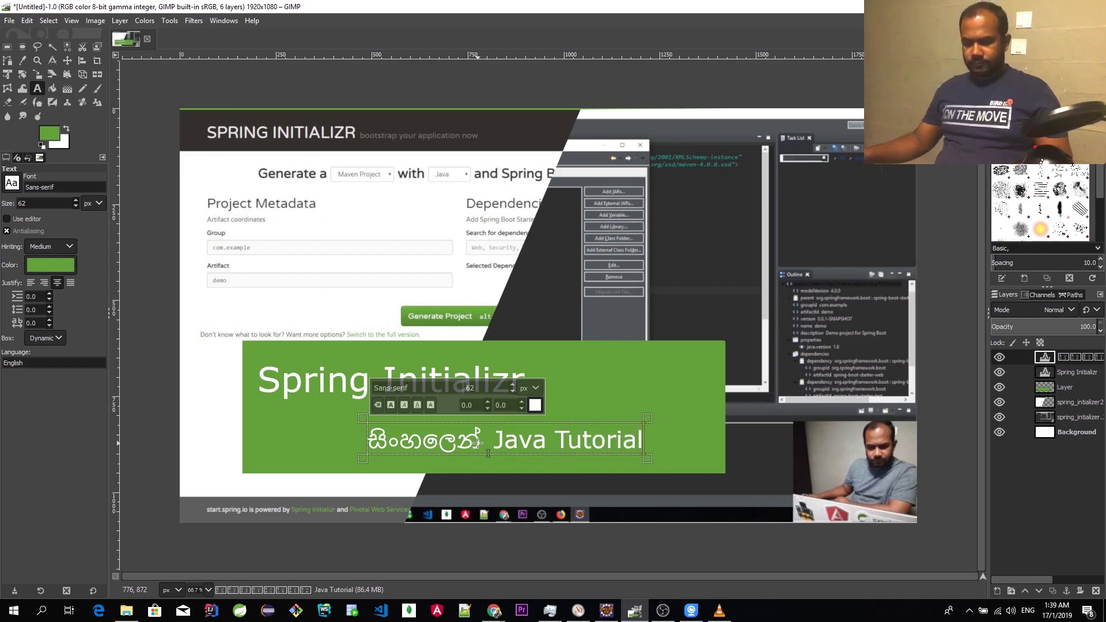
{"action": "key", "text": "ctrl+a"}
{"action": "scroll", "coordinate": [512, 386], "scroll_direction": "up", "scroll_amount": 7}
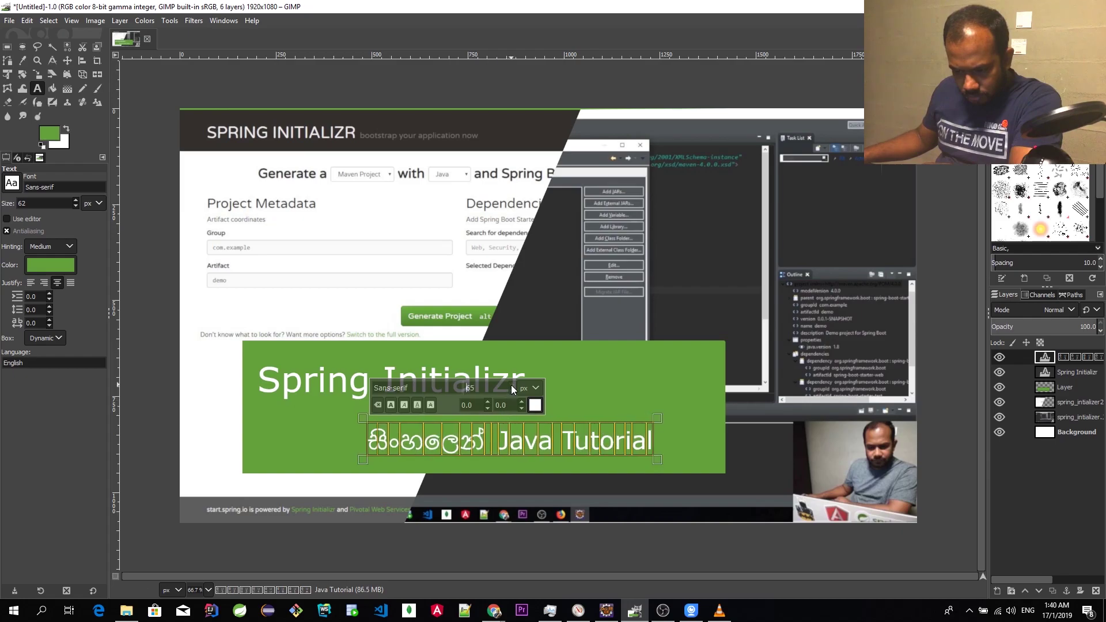
{"action": "left_click", "coordinate": [390, 405]}
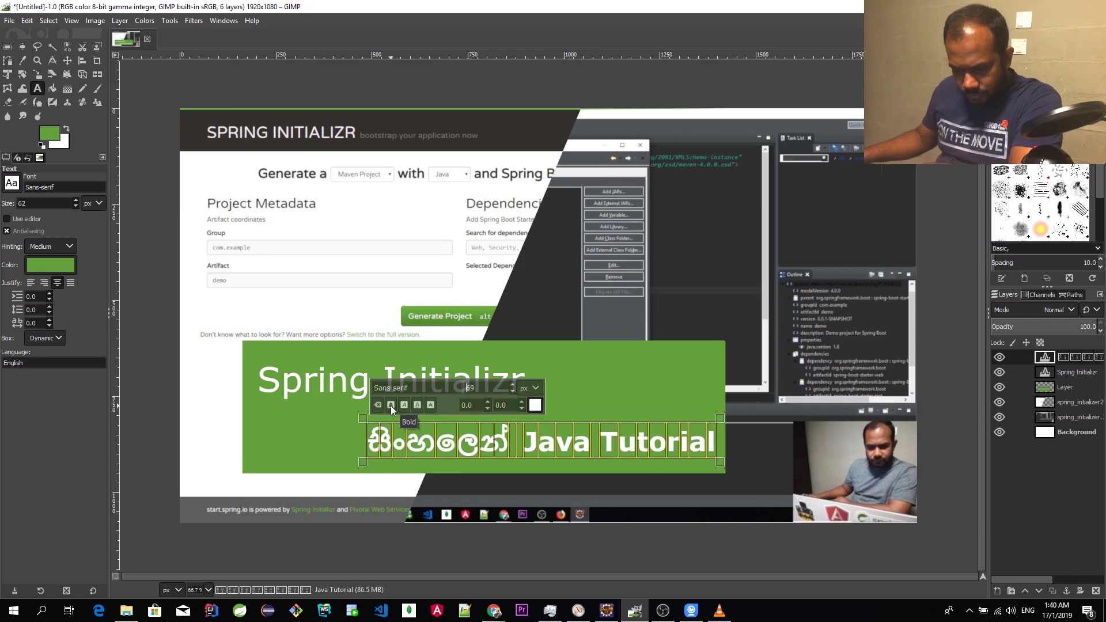
Step: Make the whole "Spring Initializr" text bold and move the "සිංහලෙන් Java Tutorial" line slightly up on the banner
{"action": "left_click", "coordinate": [346, 379]}
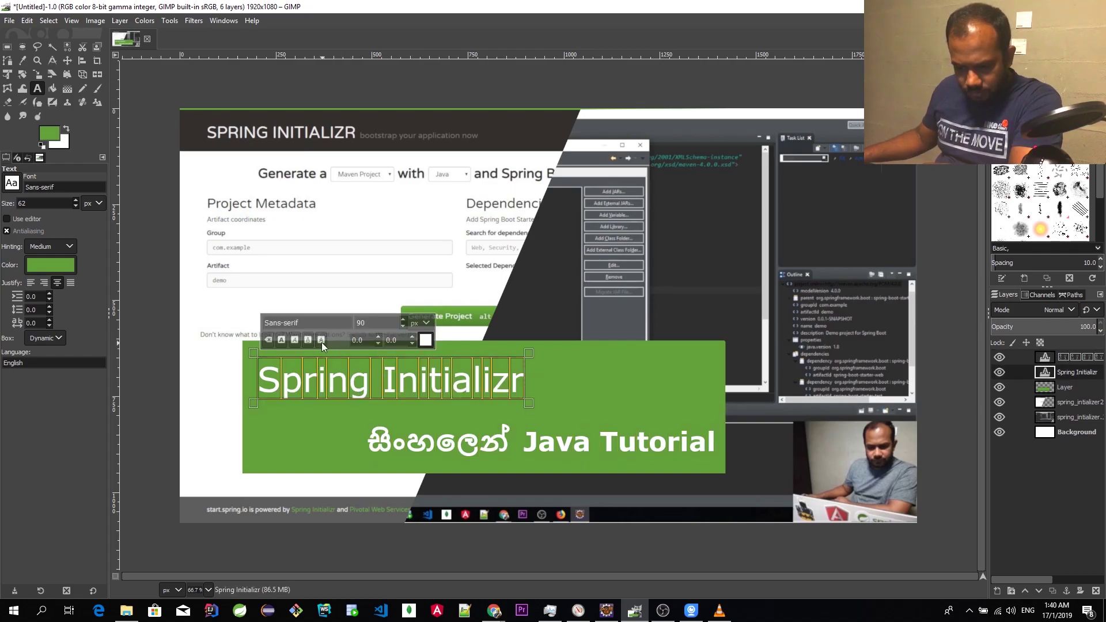
{"action": "left_click", "coordinate": [282, 340]}
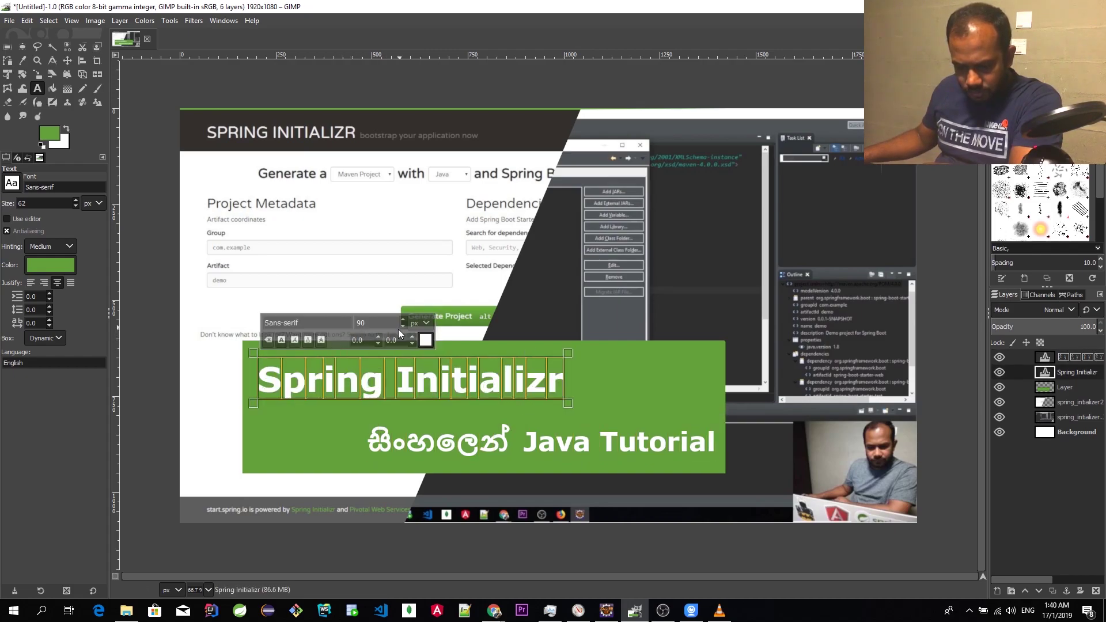
{"action": "left_click", "coordinate": [67, 60]}
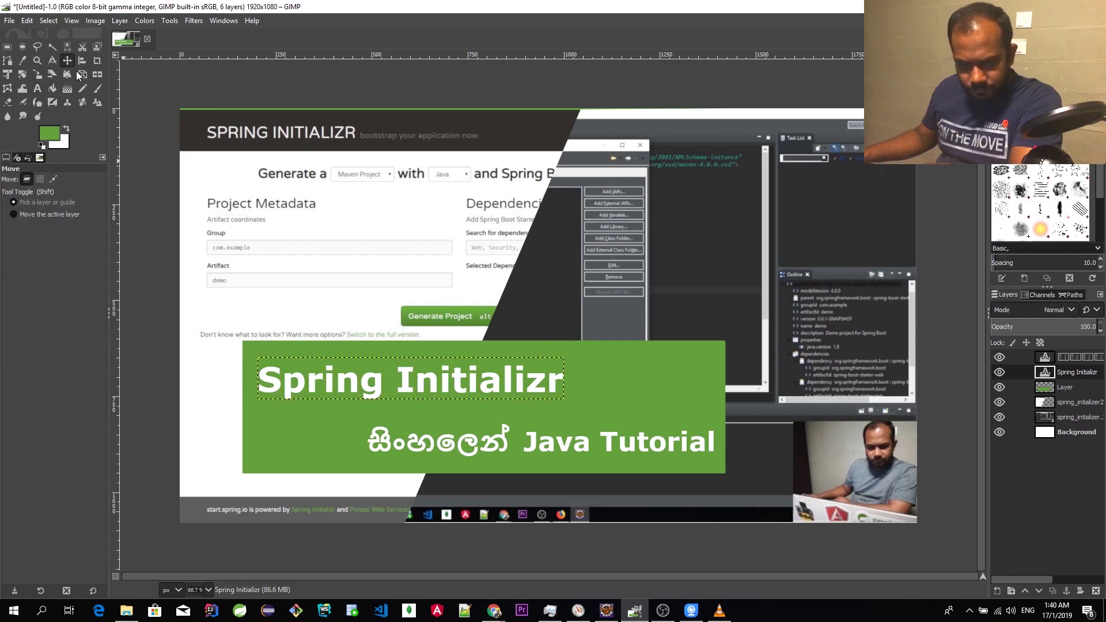
Step: Export the image as spring_intializr_thumb.jpeg and check the exported file in the Photos viewer
{"action": "left_click", "coordinate": [9, 20]}
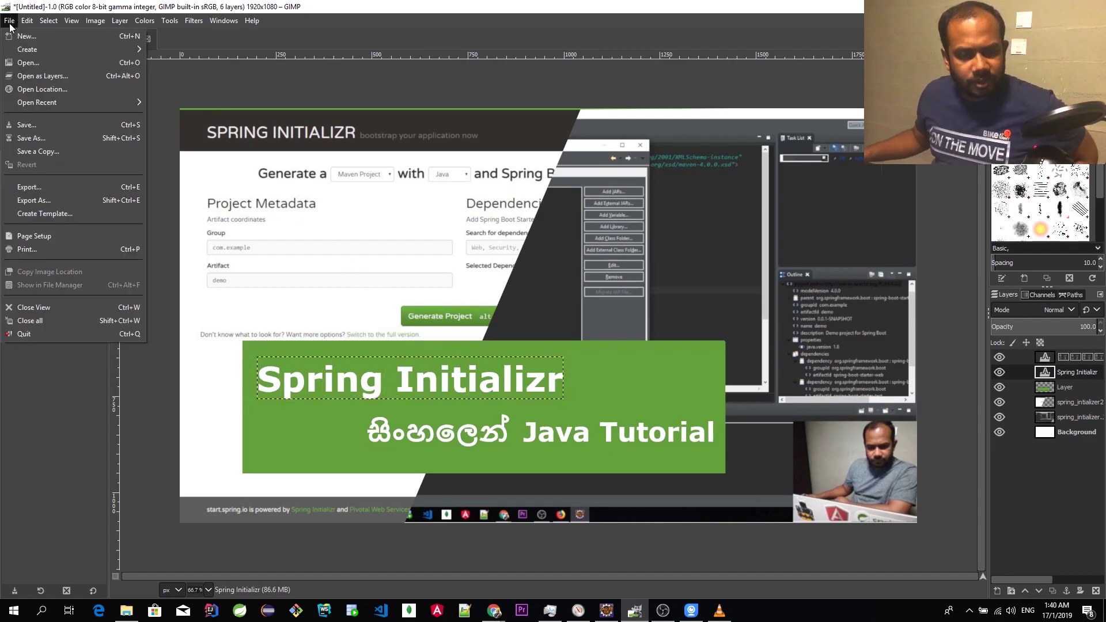
{"action": "left_click", "coordinate": [74, 192]}
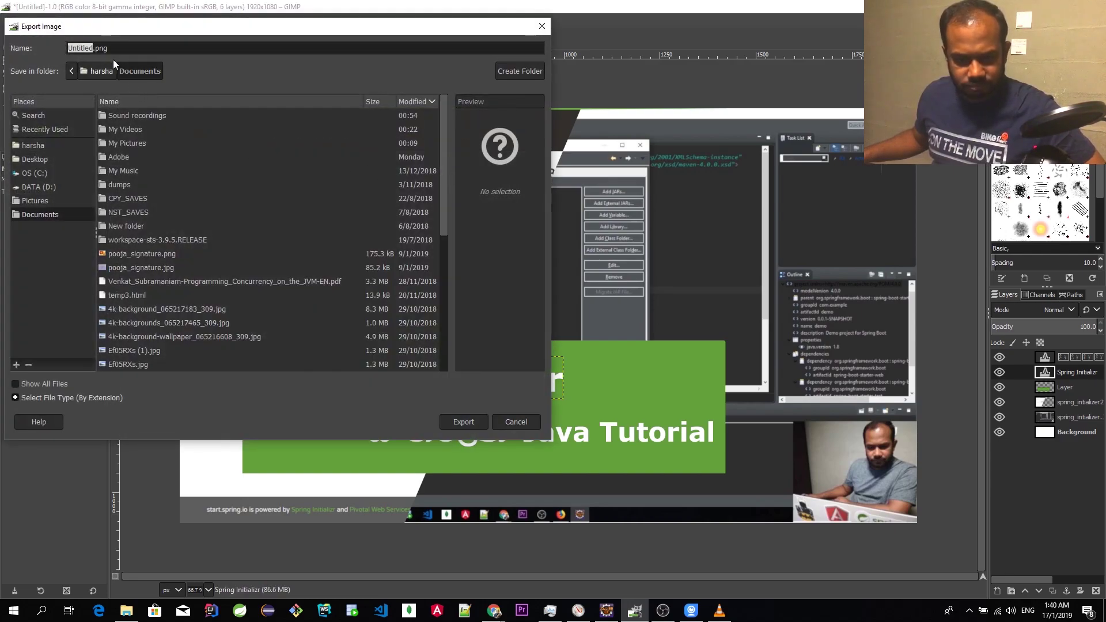
{"action": "left_click", "coordinate": [108, 47]}
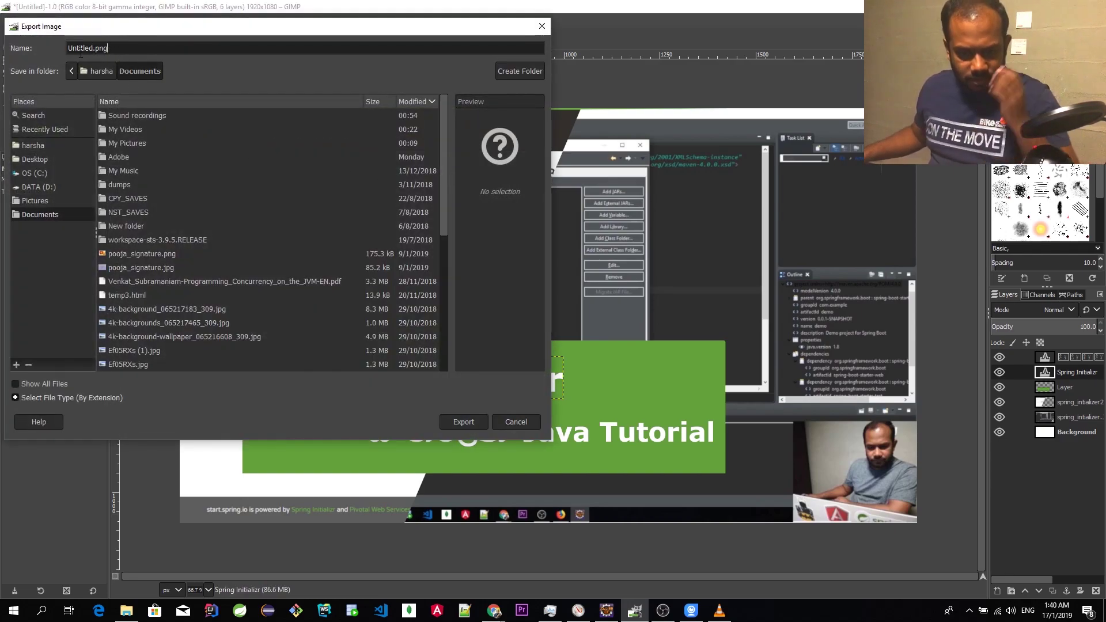
{"action": "left_click_drag", "start_coordinate": [91, 48], "coordinate": [60, 54]}
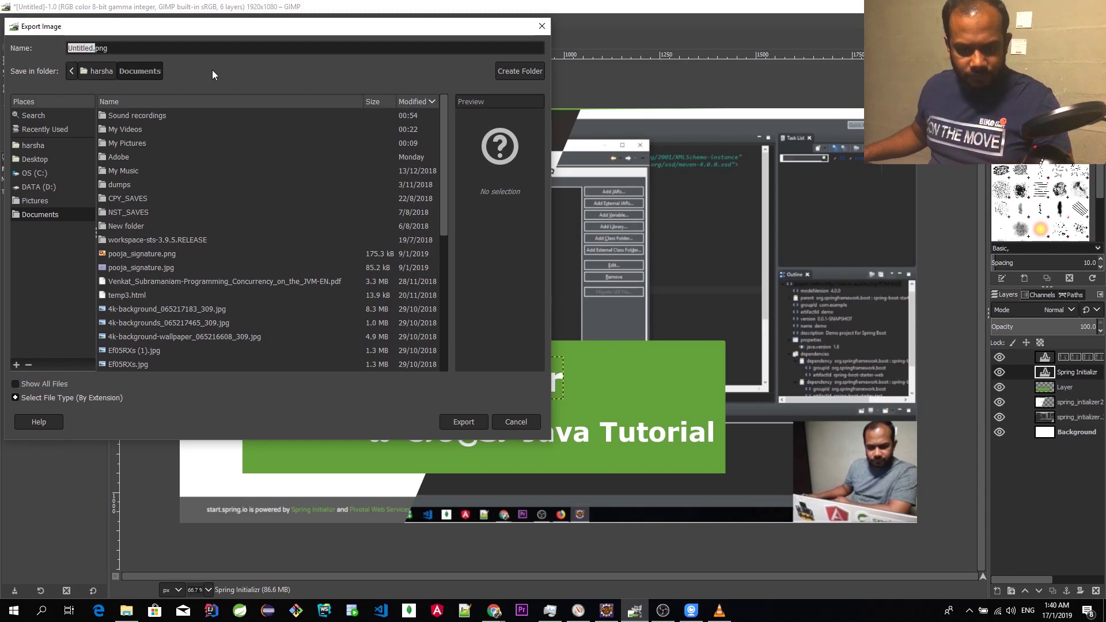
{"action": "key", "text": "Left"}
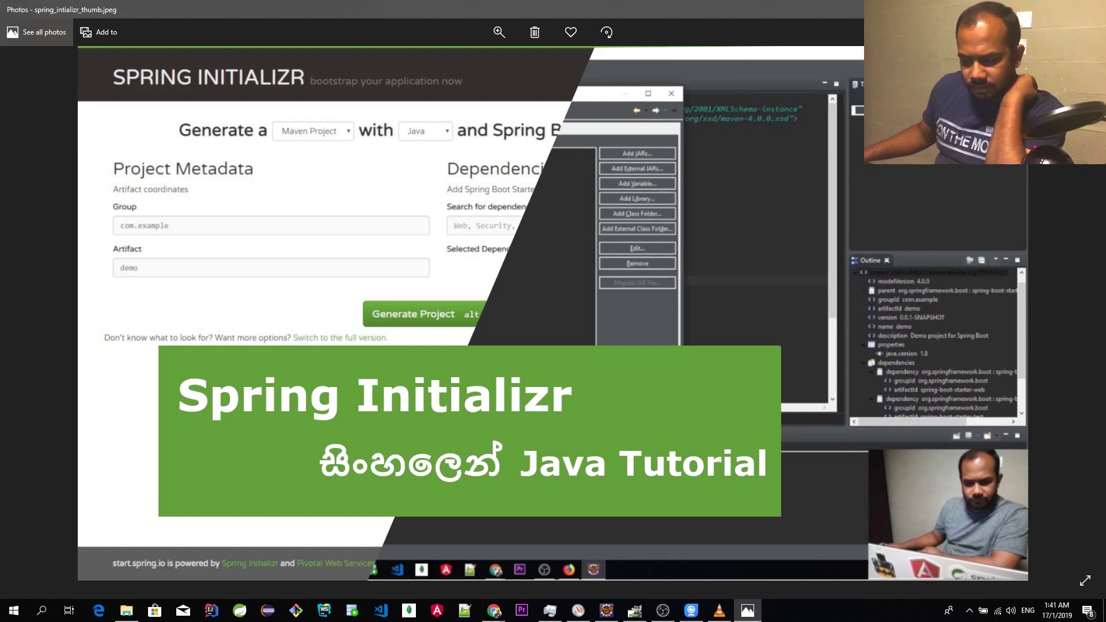
{"action": "key", "text": "alt+F4"}
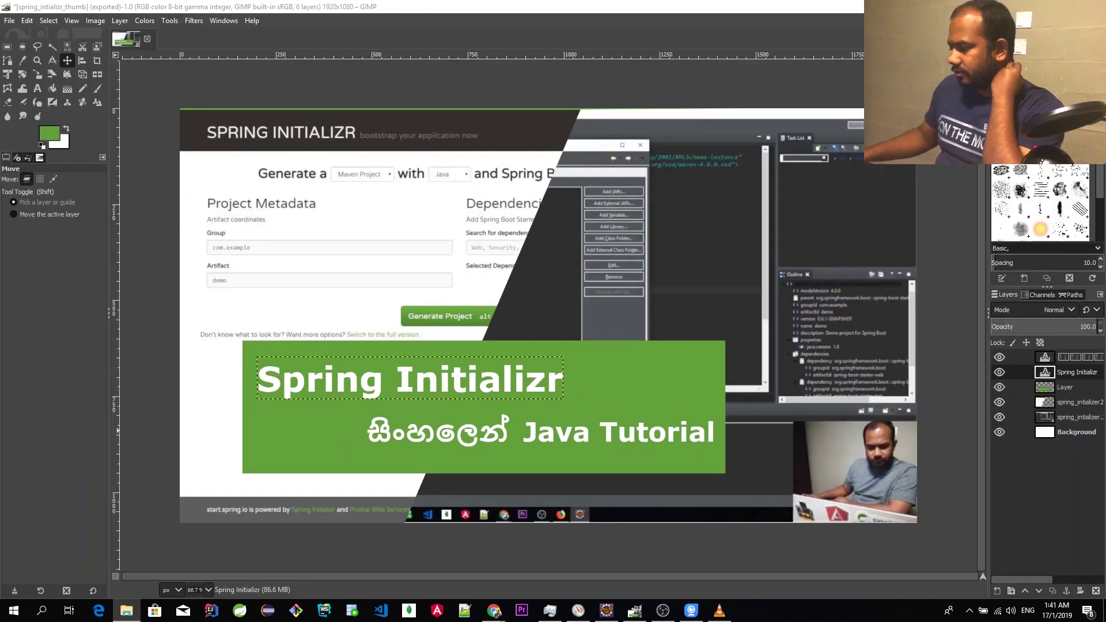
Step: Switch to Chrome, widen the YouTube Studio window to examine the video's details and custom thumbnail, and return to GIMP
{"action": "mouse_move", "coordinate": [493, 611]}
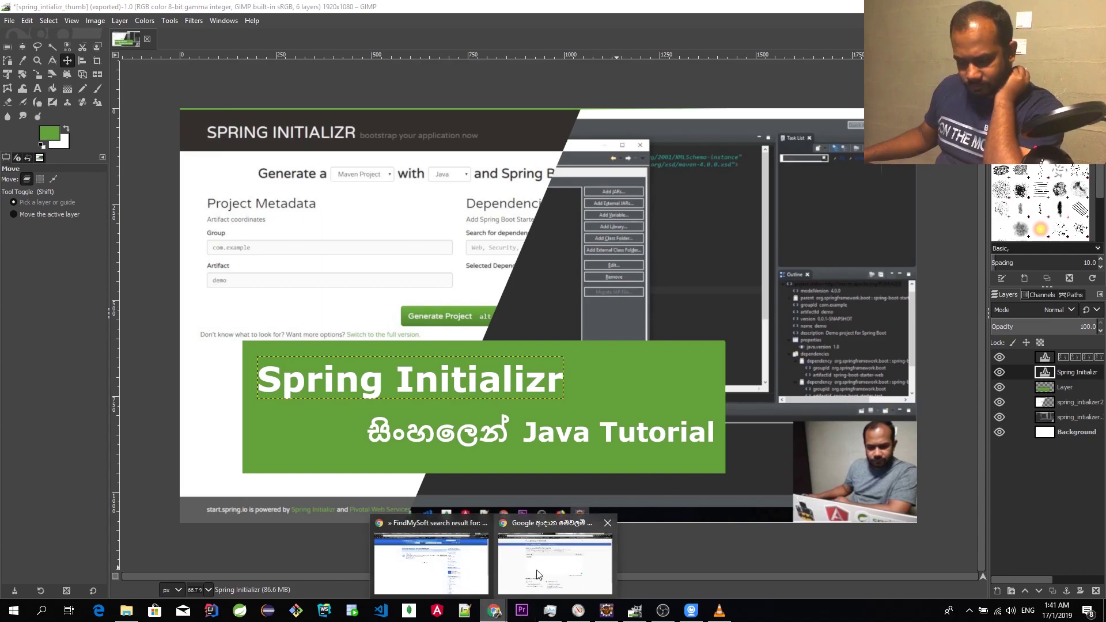
{"action": "left_click", "coordinate": [537, 575]}
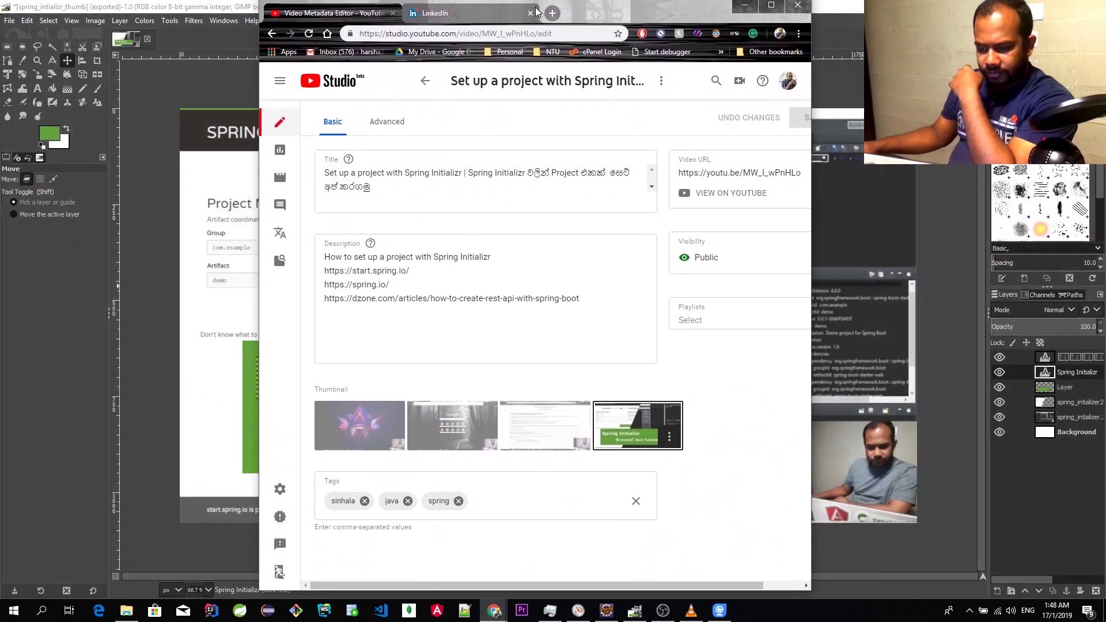
{"action": "left_click_drag", "start_coordinate": [536, 12], "coordinate": [535, 16]}
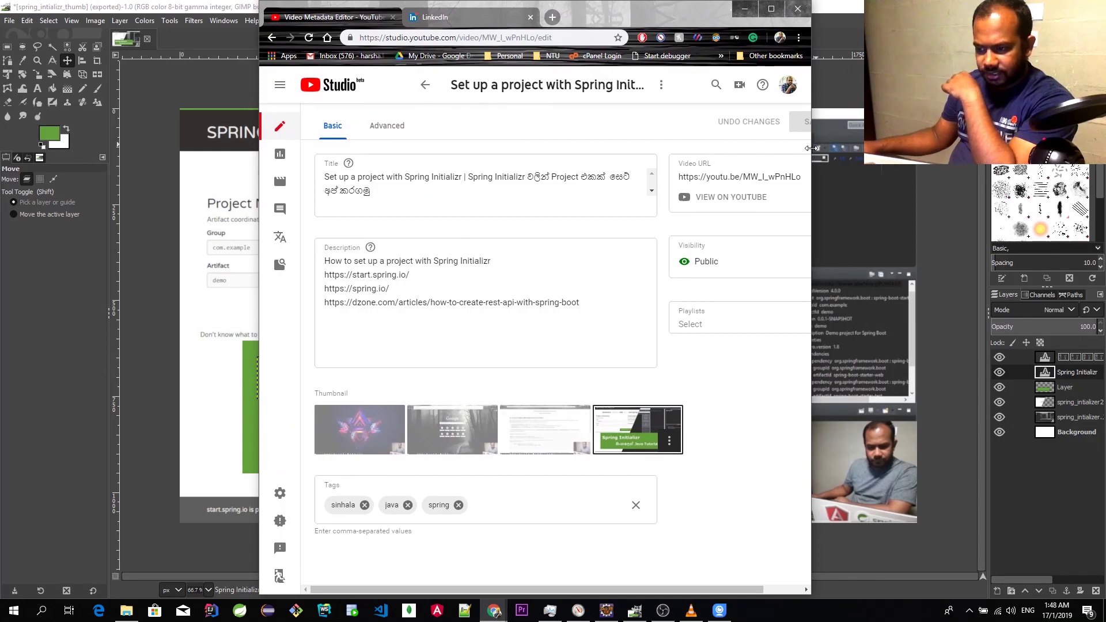
{"action": "left_click_drag", "start_coordinate": [809, 148], "coordinate": [864, 148]}
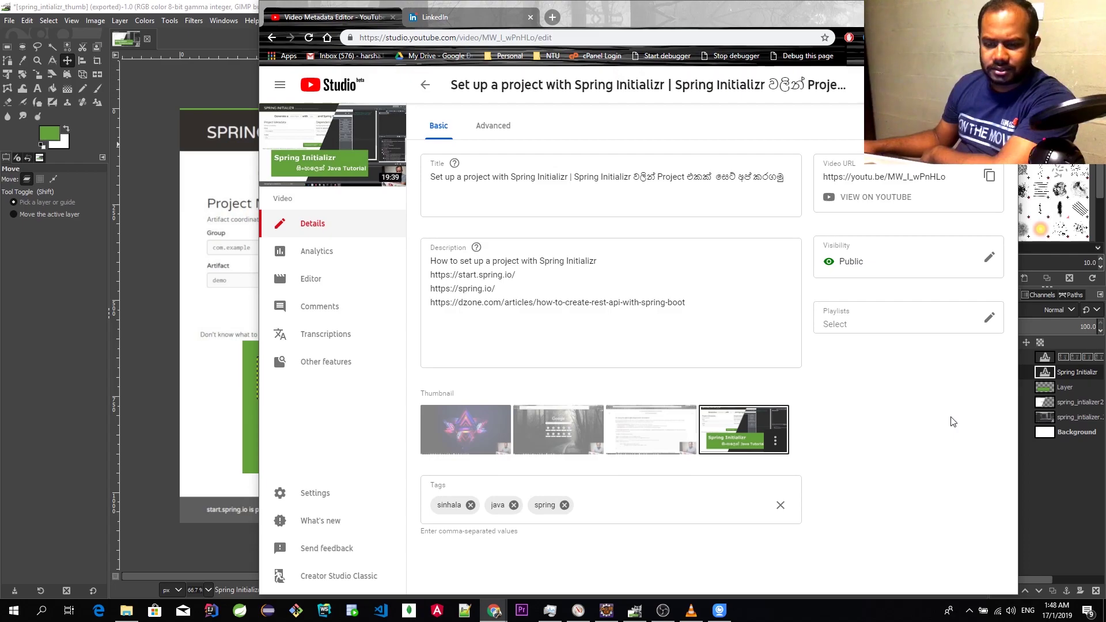
{"action": "left_click", "coordinate": [235, 6]}
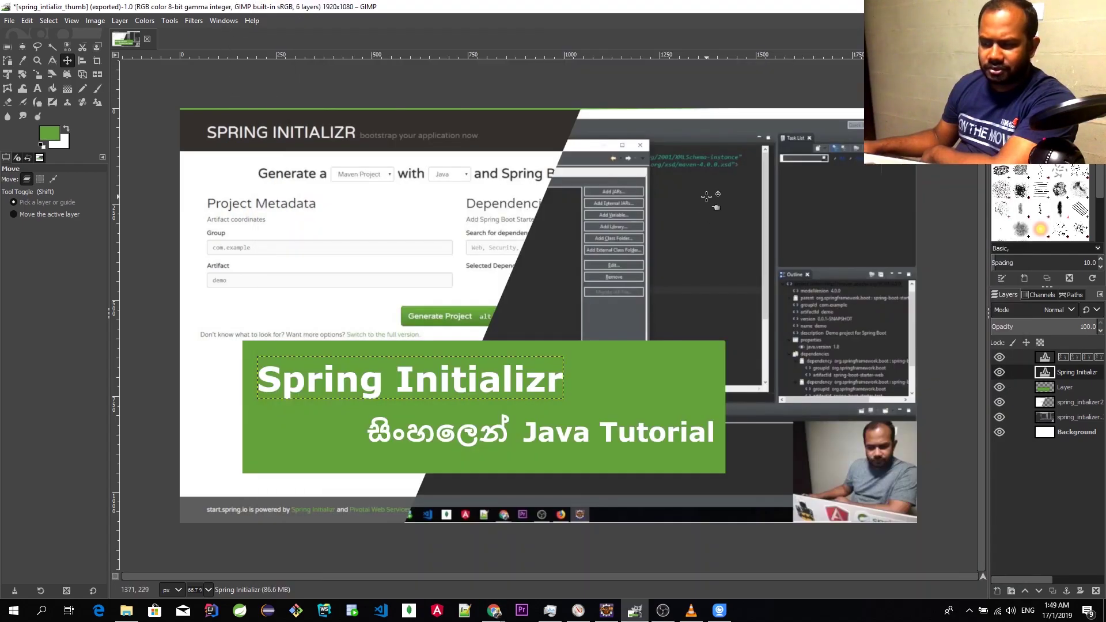